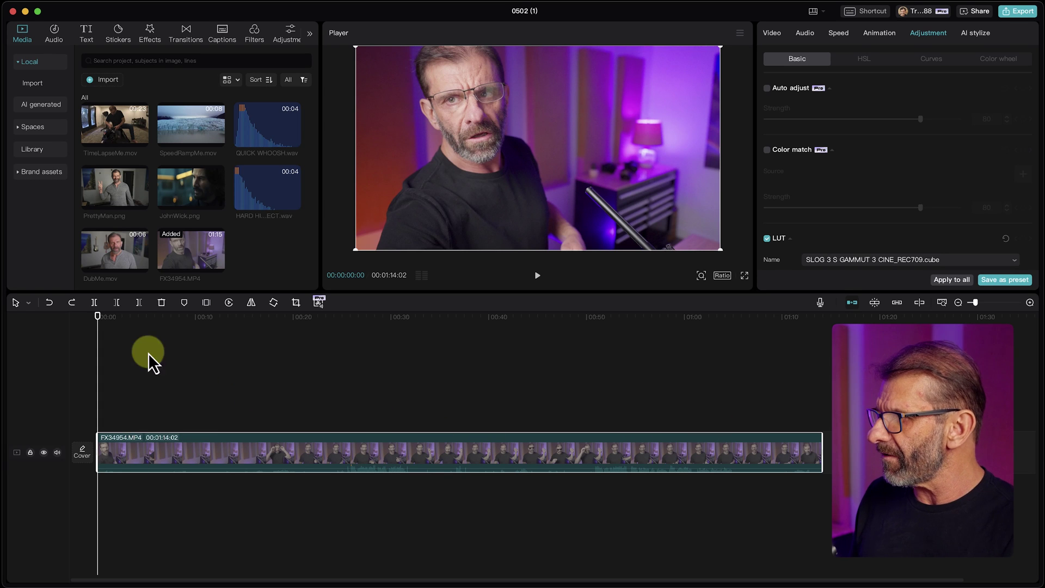
Step: Trim the empty opening off the talking clip at the playhead
drag(125, 321, 180, 342)
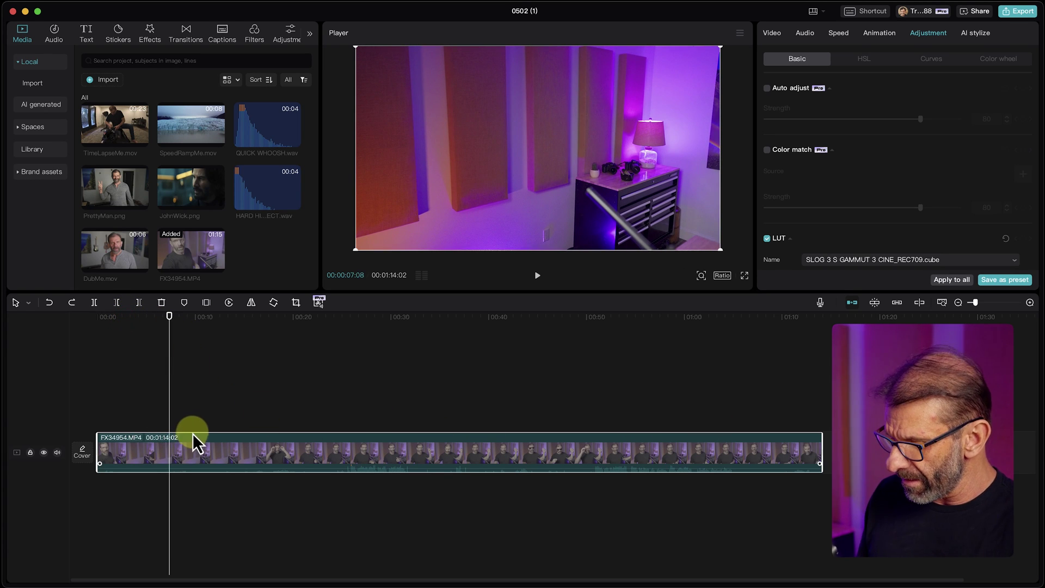
key(q)
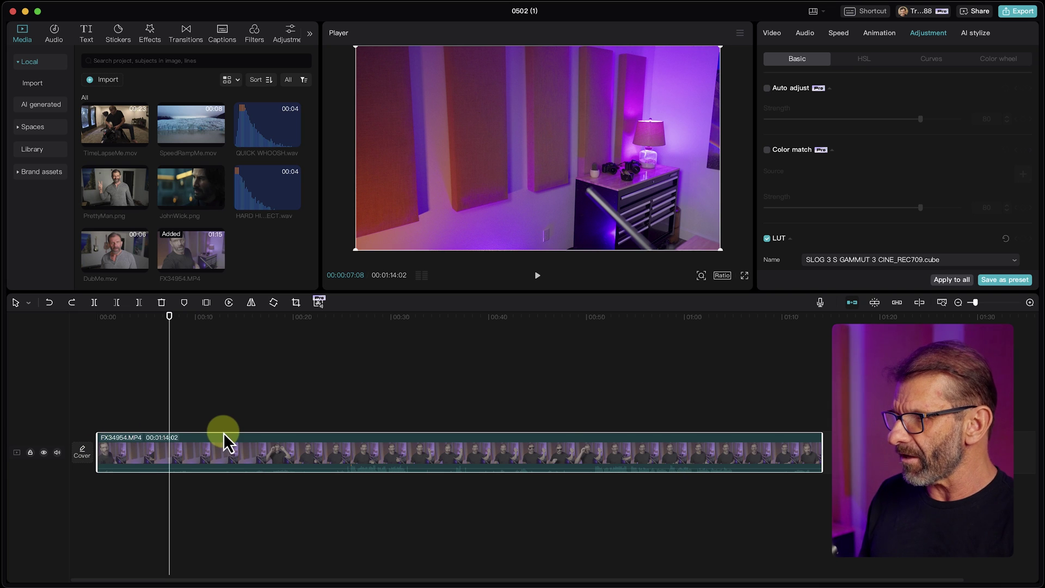
key(q)
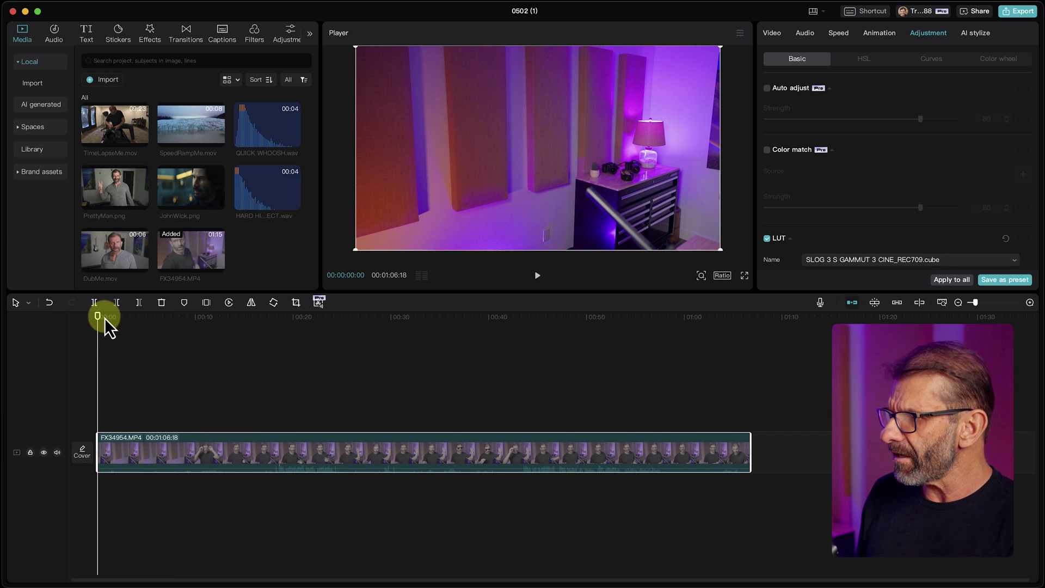
Step: Split the talking clip at 00:00:01:03
drag(105, 320, 108, 330)
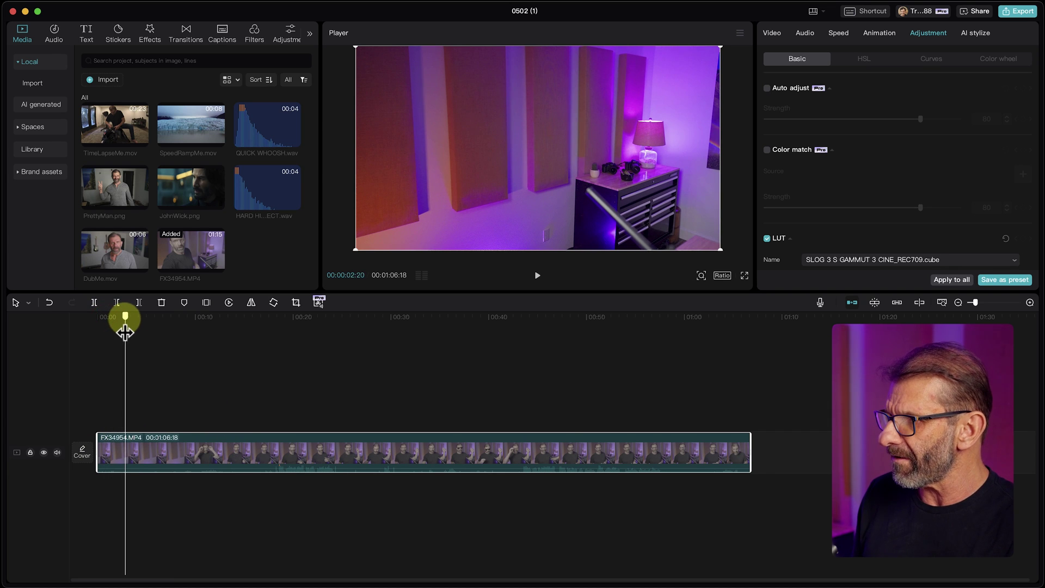
click(109, 350)
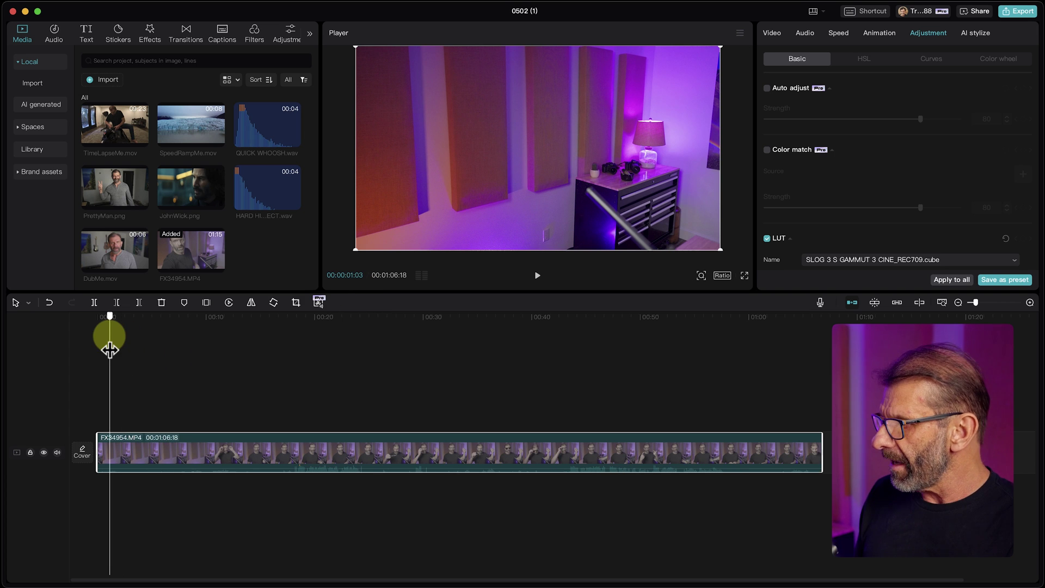
key(super+b)
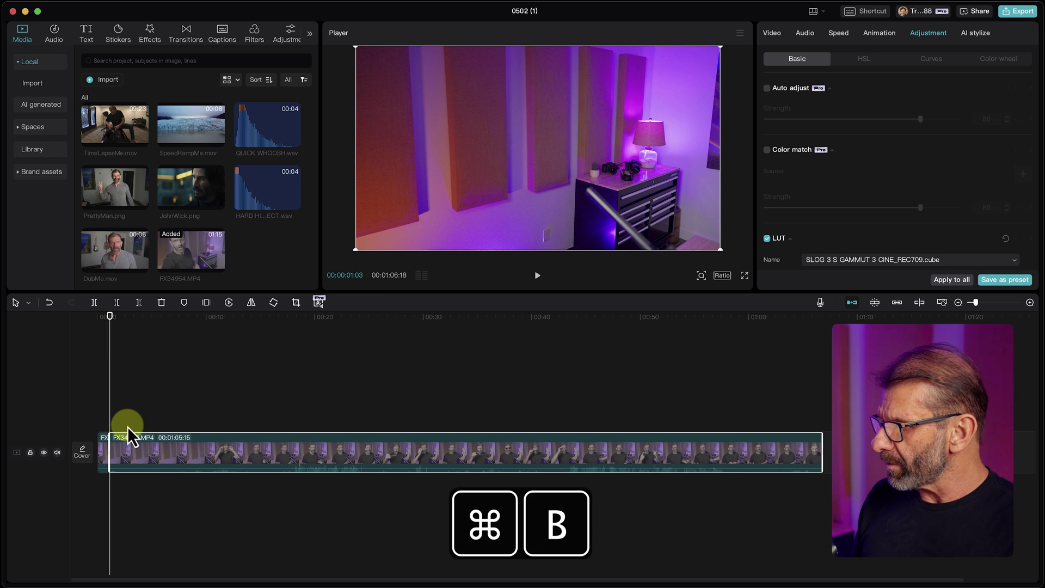
Step: Move the playhead to the next cut point near 17 s and fine-tune it frame by frame
drag(155, 317, 285, 349)
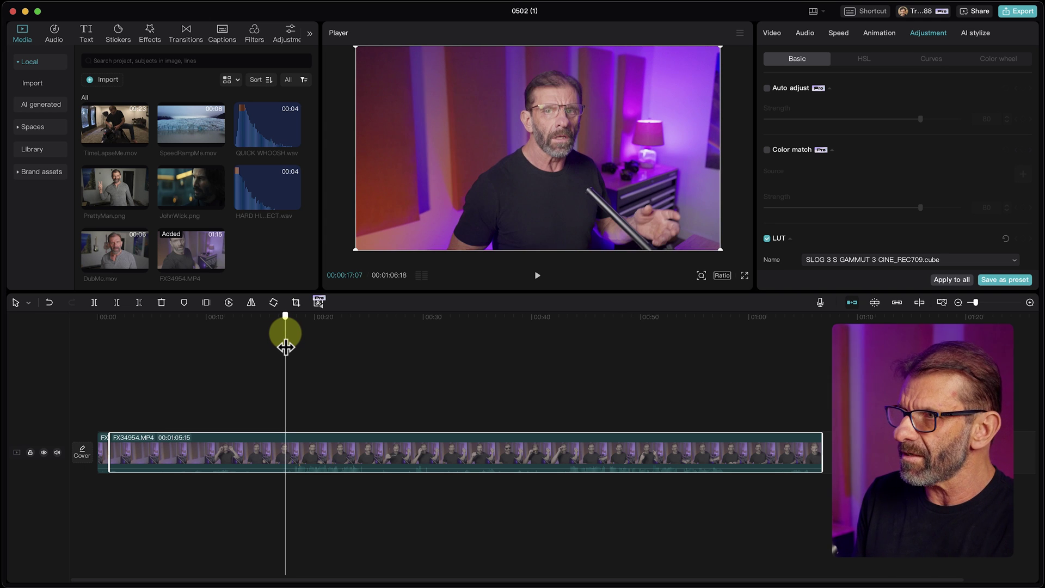
key(Right)
key(Right)
key(Right)
key(Right)
key(Right)
key(Right)
key(Right)
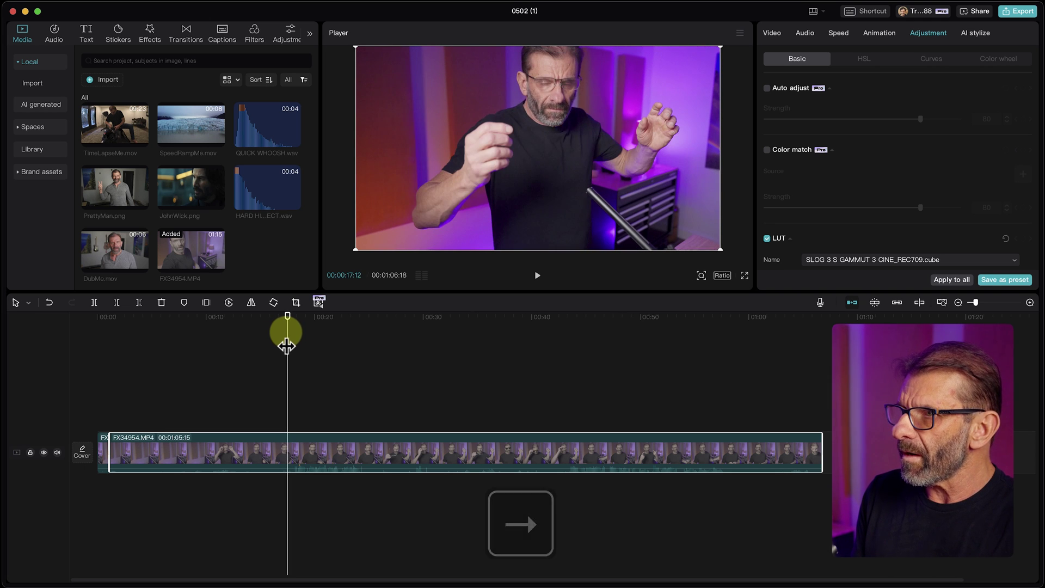
key(Left)
key(Left)
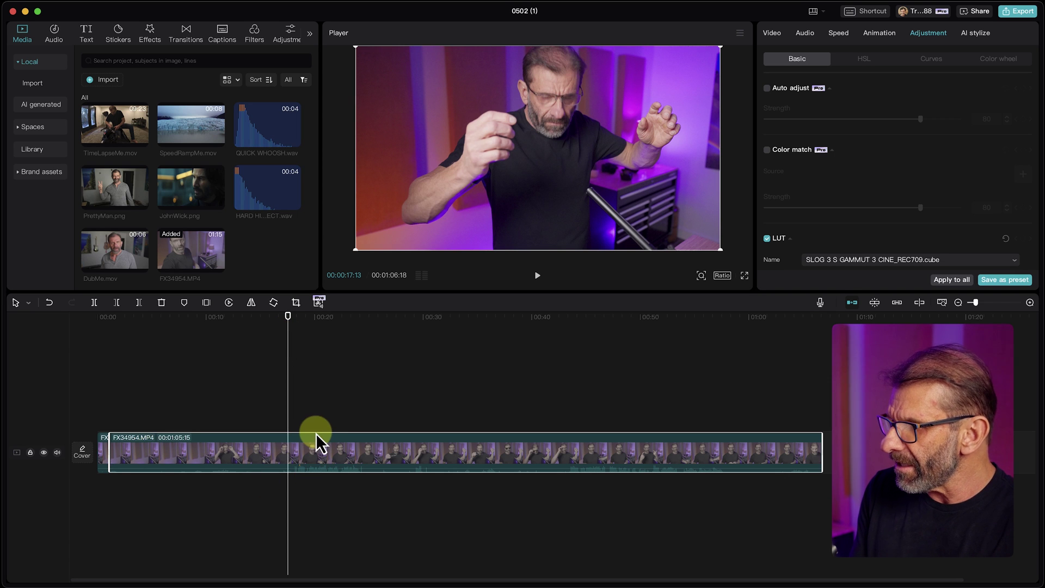
Step: Trim away the stretch before the playhead and play back the resulting jump cut
key(q)
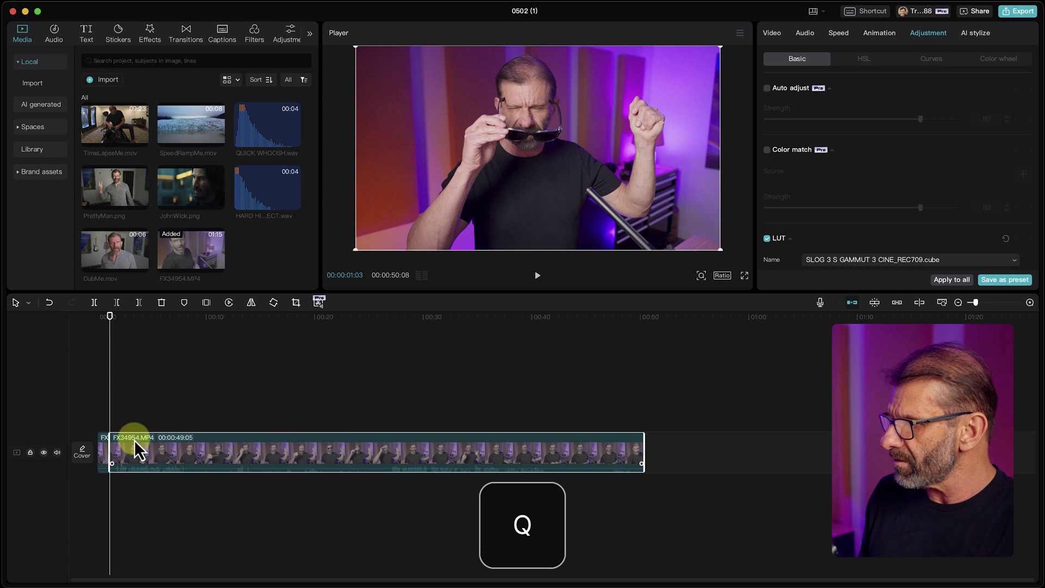
click(152, 323)
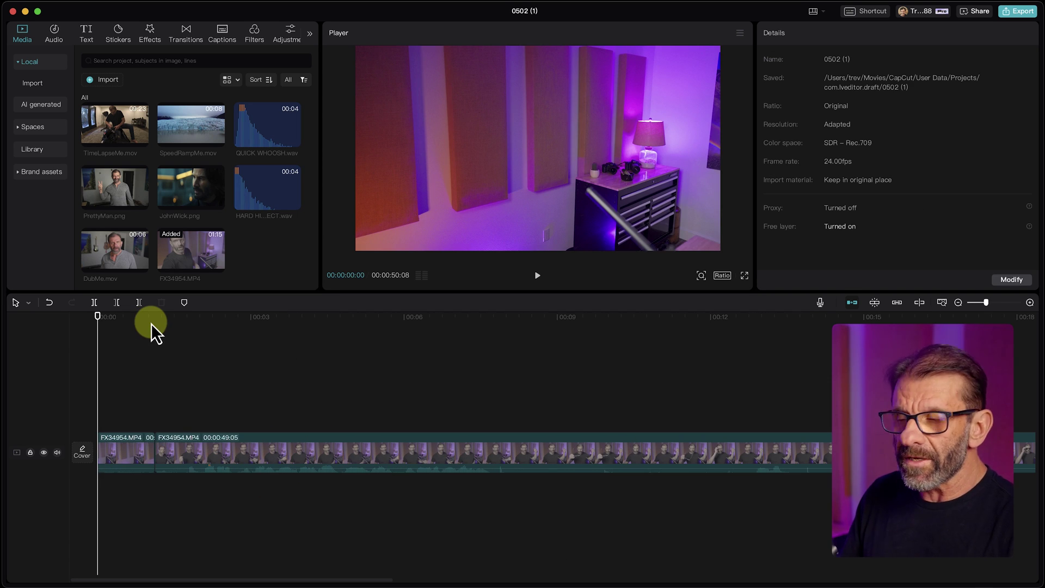
key(space)
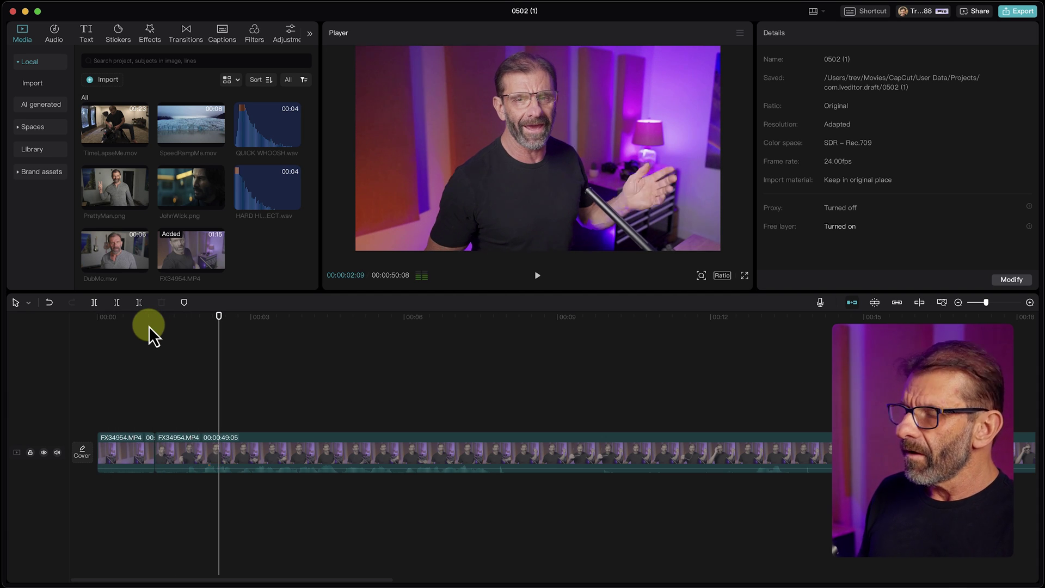
key(space)
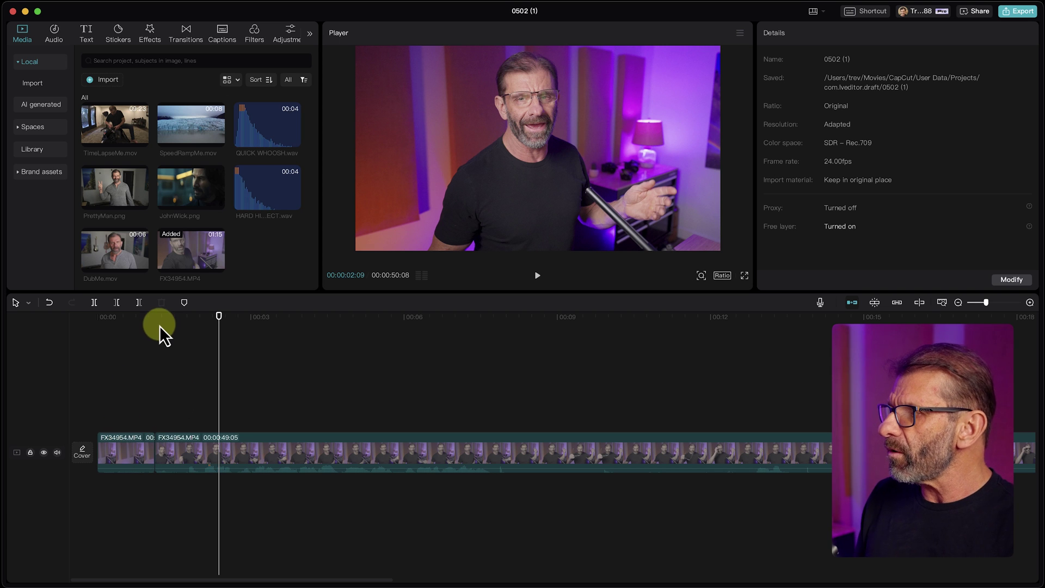
Step: Return to 00:00:00:15, select the short opening clip and zoom the timeline in
drag(163, 315, 130, 315)
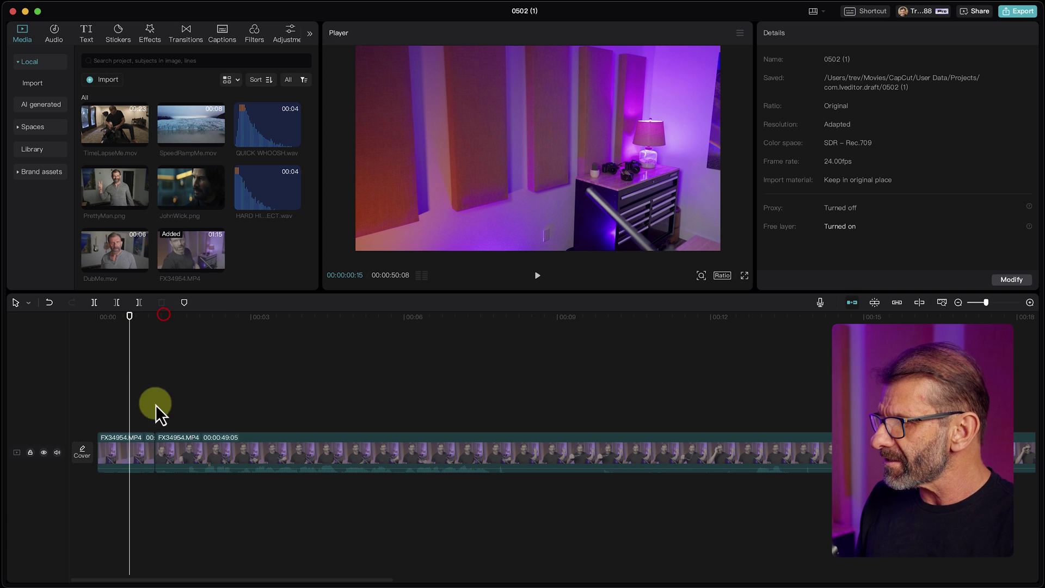
click(133, 470)
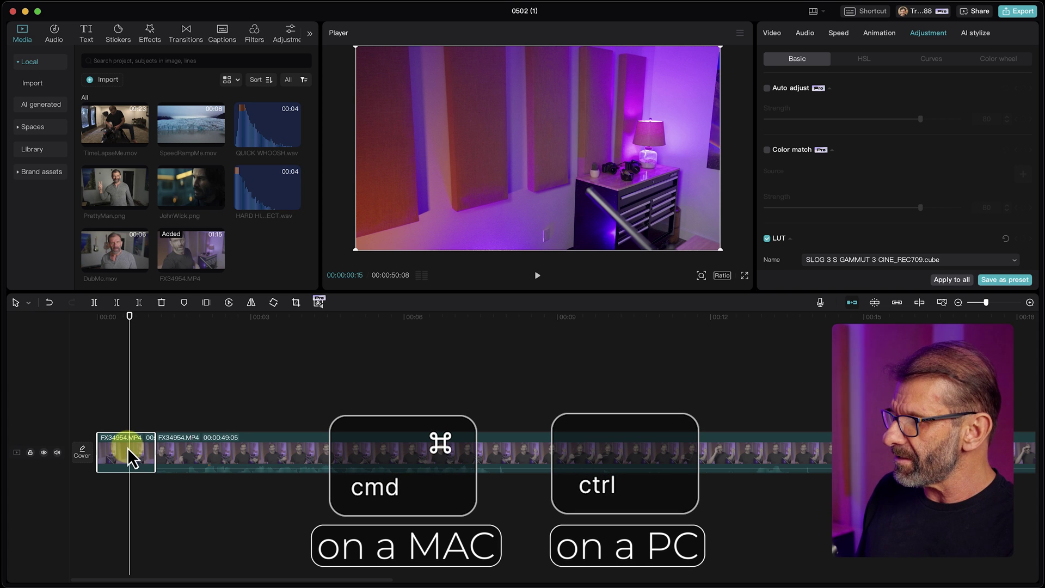
scroll(130, 457, up, 5)
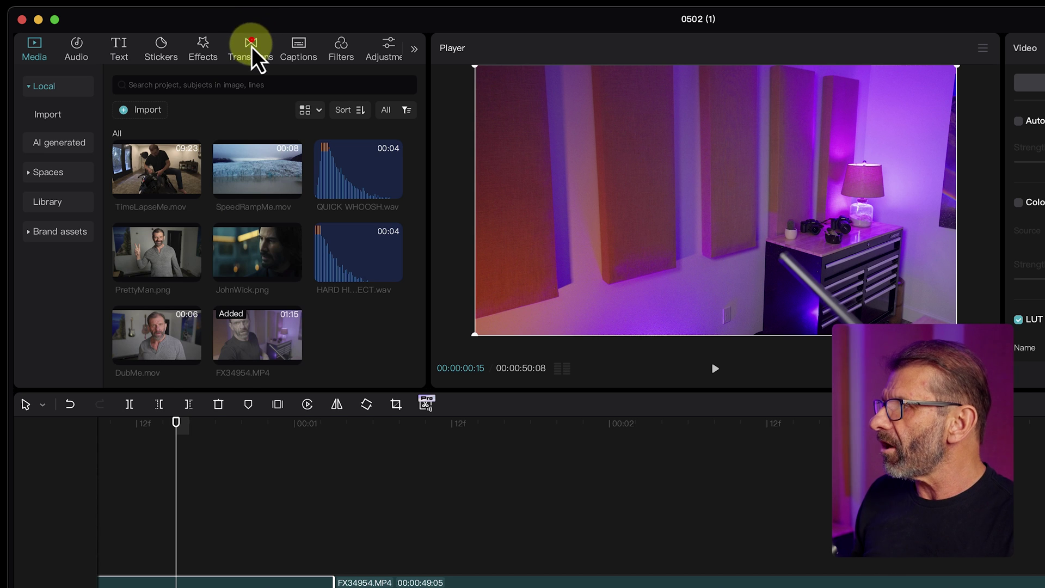
Step: Place Electric Light II on the cut between the two FX34954.MP4 pieces and preview it
click(251, 48)
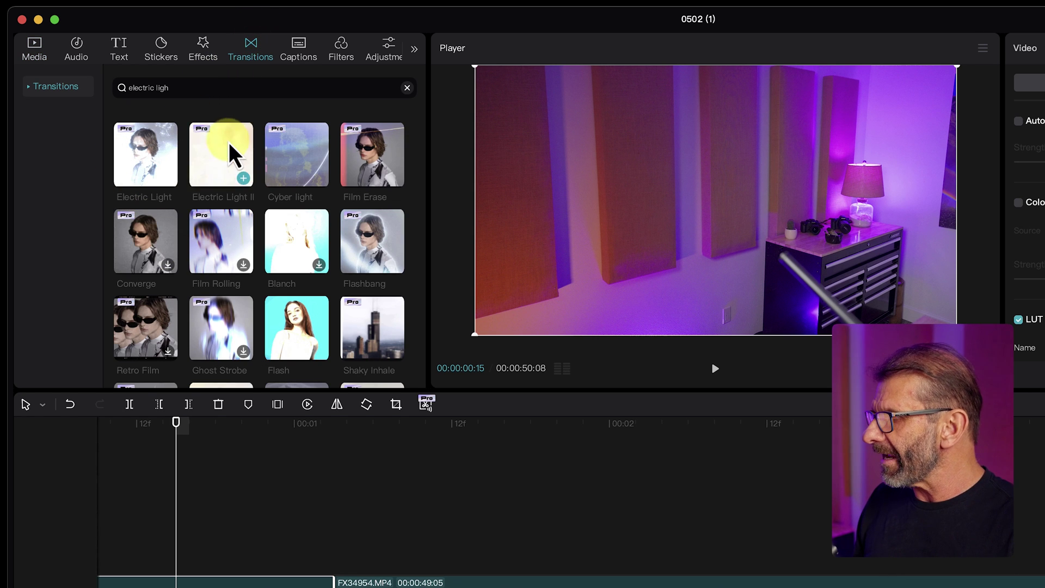
drag(230, 154, 123, 587)
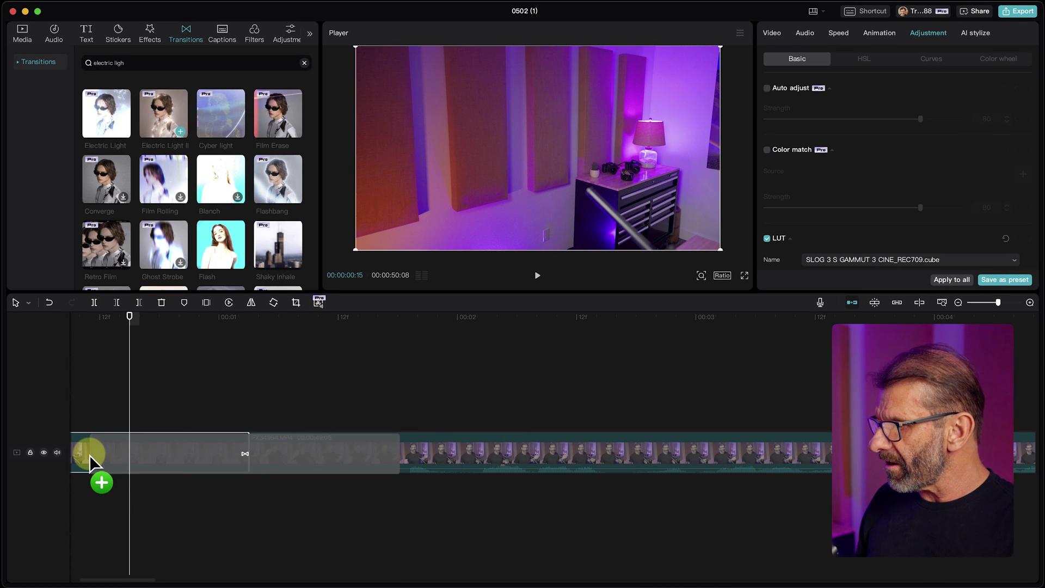
drag(90, 463, 93, 462)
mouse_move(248, 317)
mouse_down()
mouse_move(221, 338)
mouse_move(254, 327)
mouse_up()
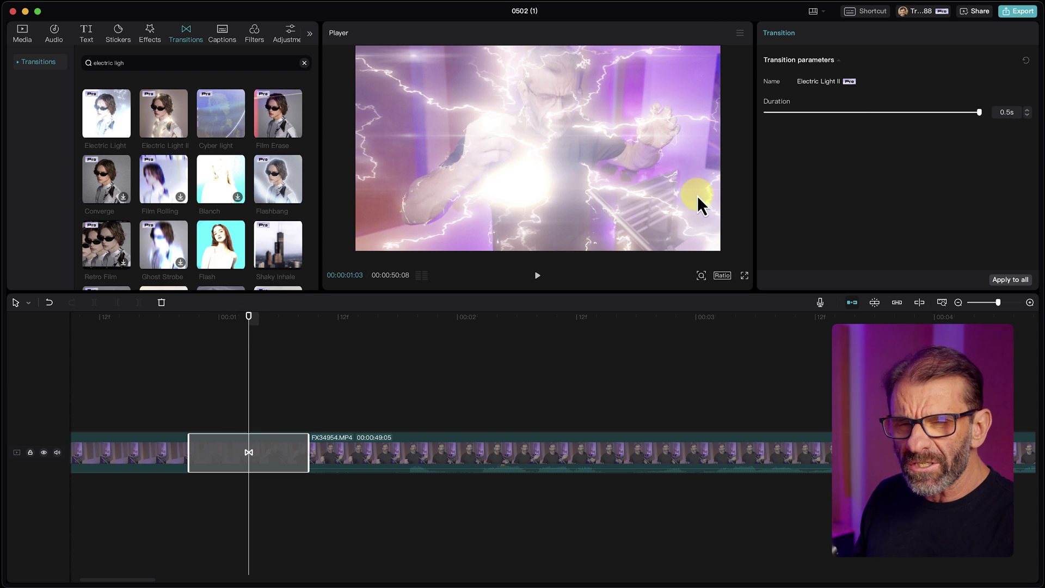
drag(208, 323, 269, 358)
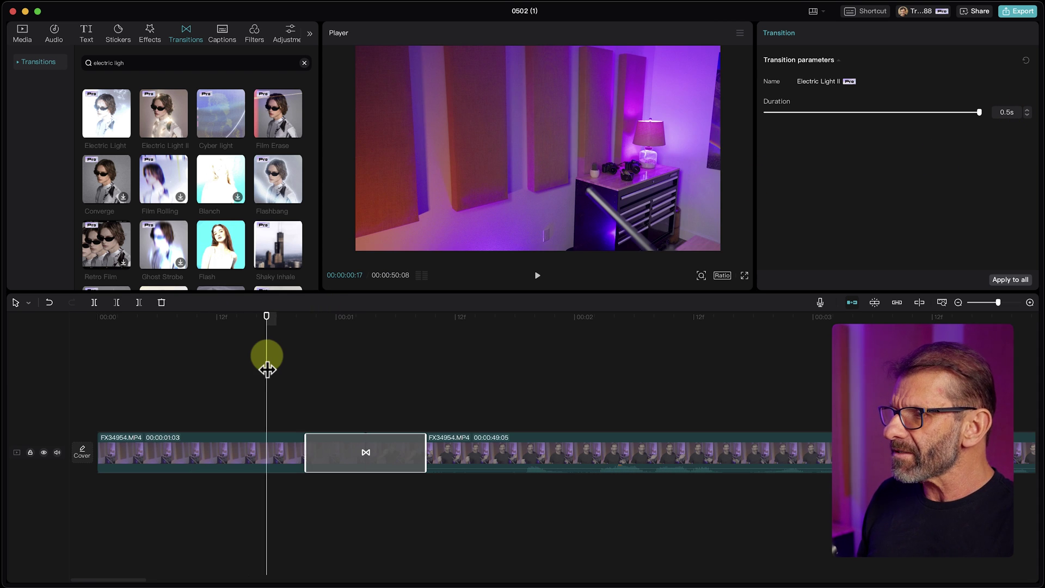
key(space)
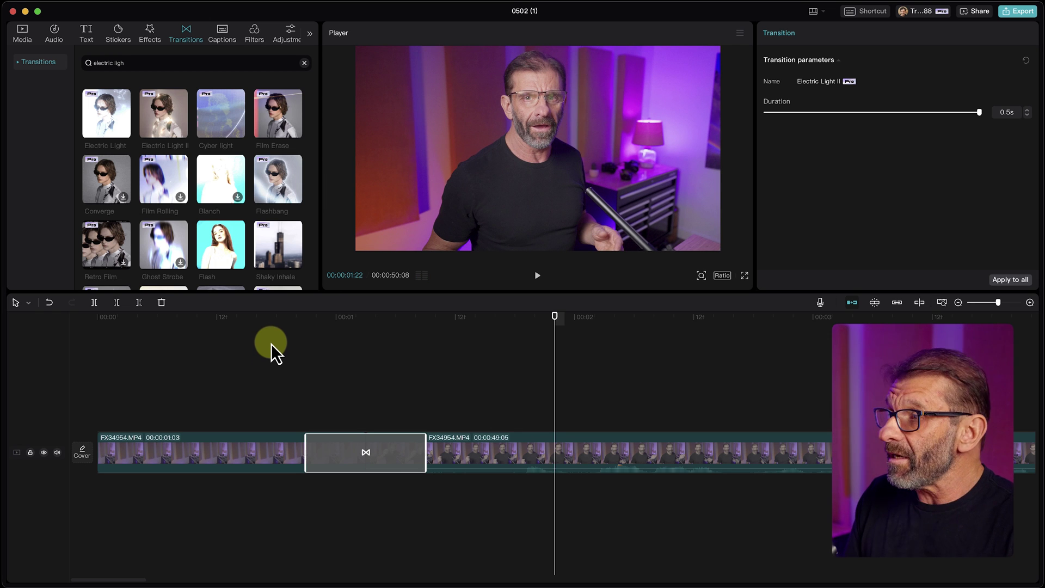
Step: Add QUICK WHOOSH.wav to an audio track, starting slightly later than the cut
click(147, 32)
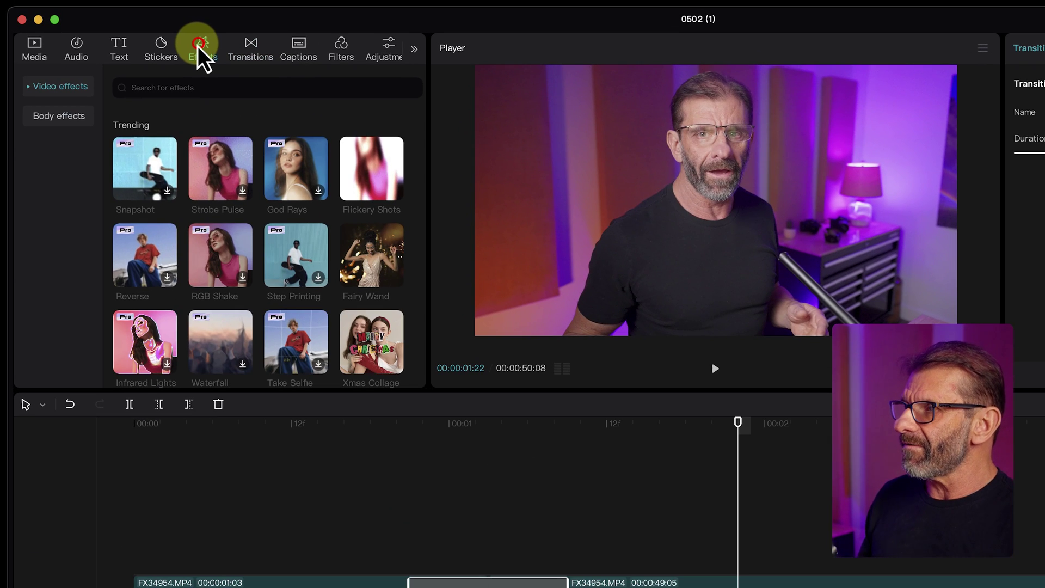
click(33, 54)
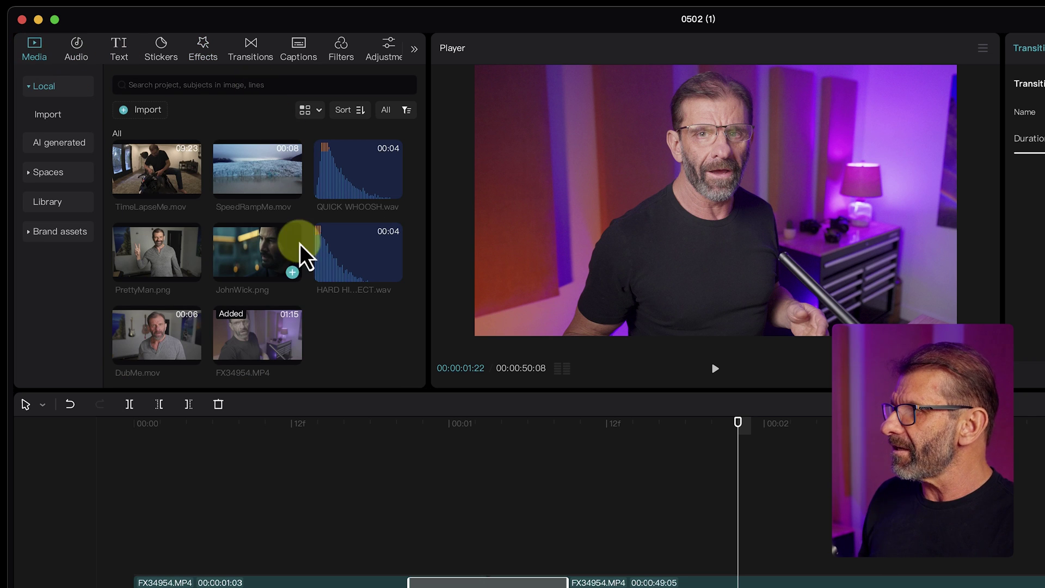
drag(370, 185, 328, 587)
click(554, 587)
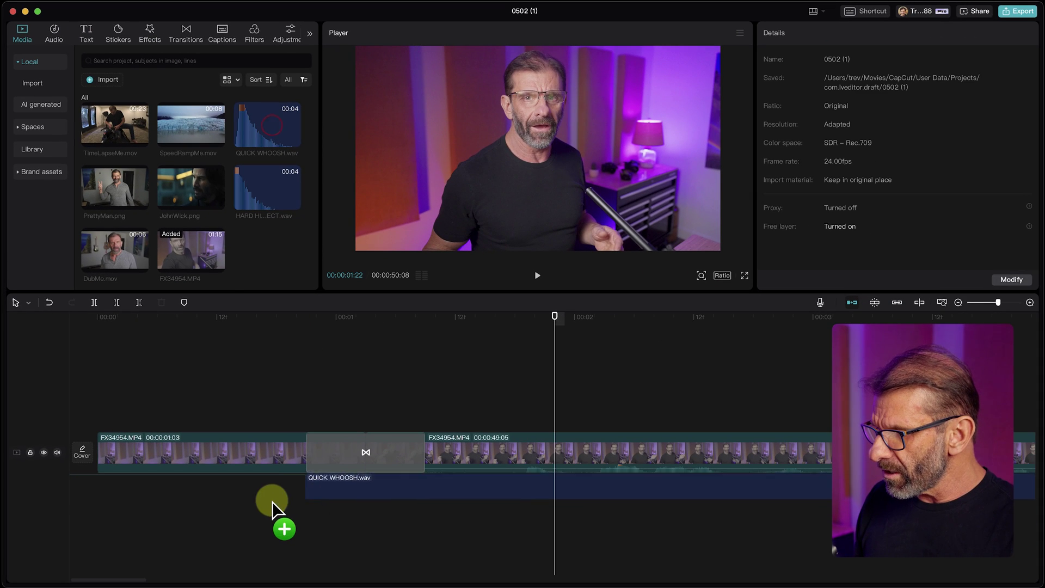
drag(420, 498, 436, 499)
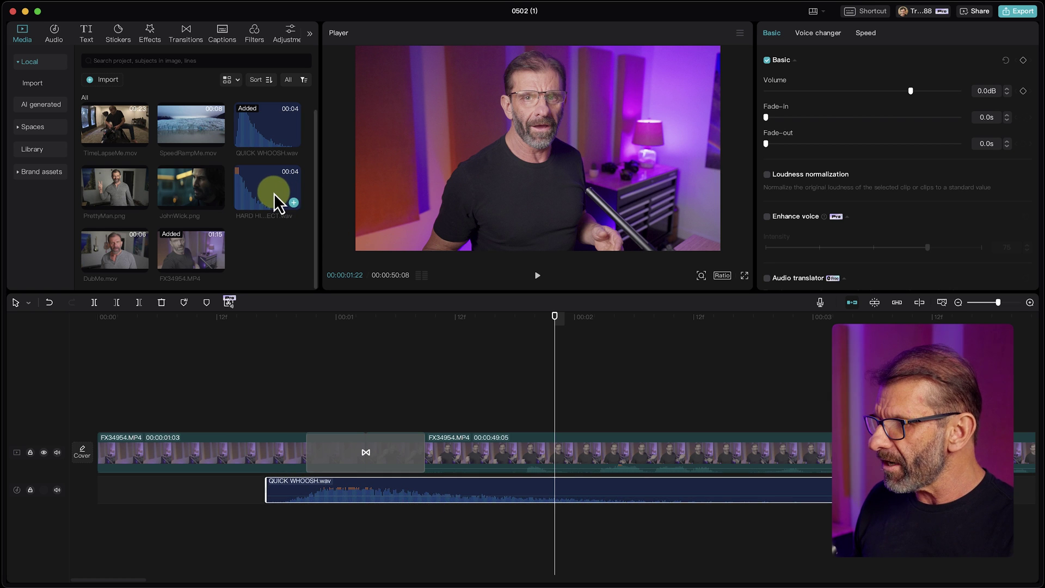
Step: Line HARD HIT EFFECT.wav up with the lightning flash on a second audio track
drag(275, 202, 309, 521)
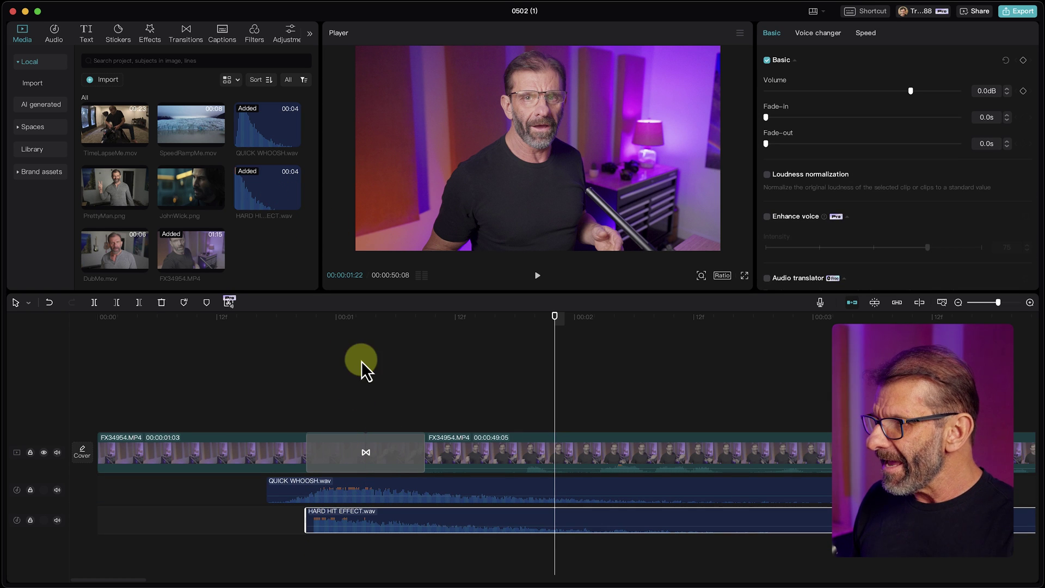
drag(405, 327, 366, 326)
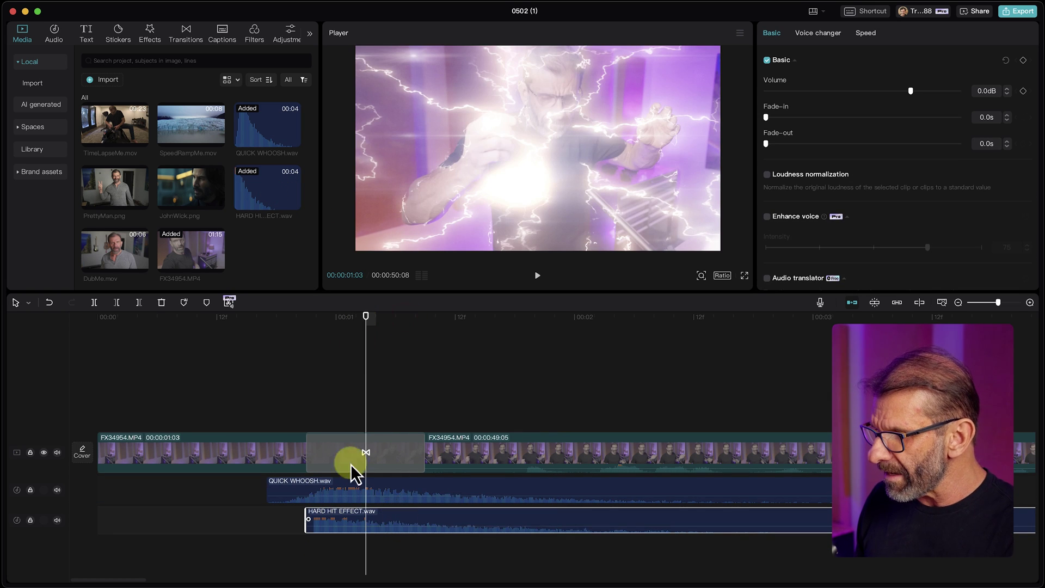
drag(362, 509, 448, 494)
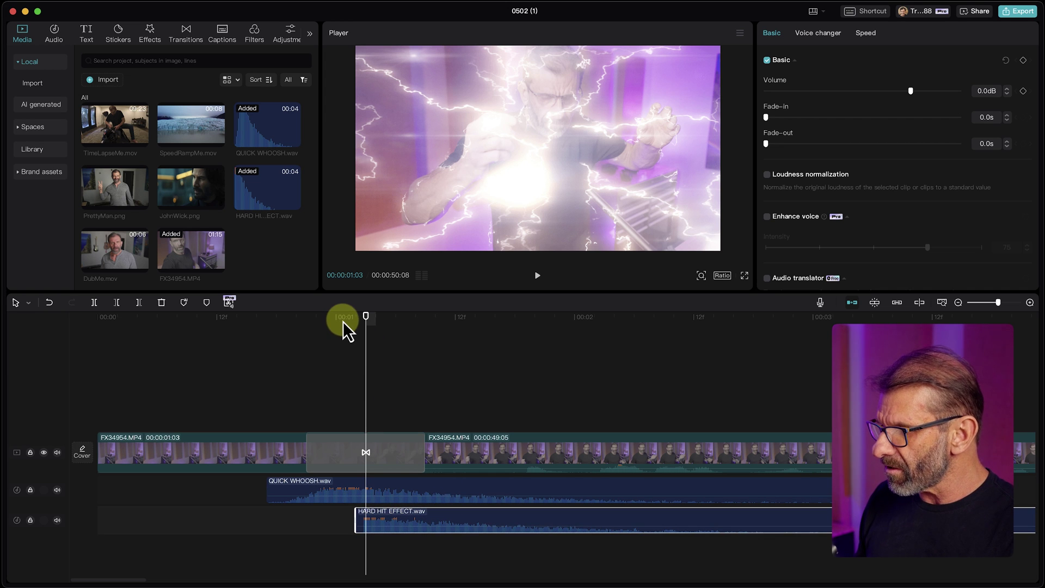
drag(343, 326, 321, 332)
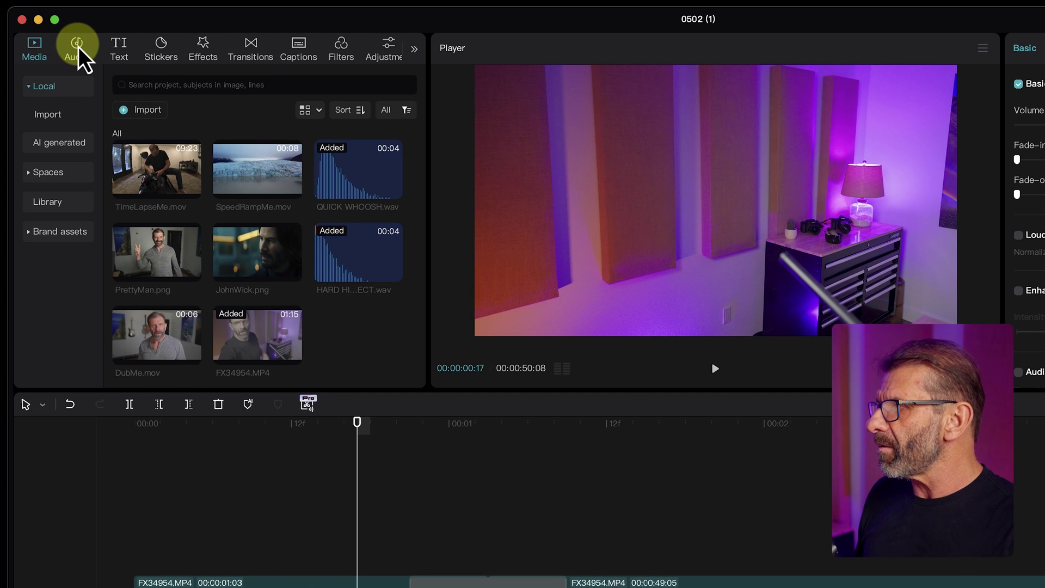
click(78, 46)
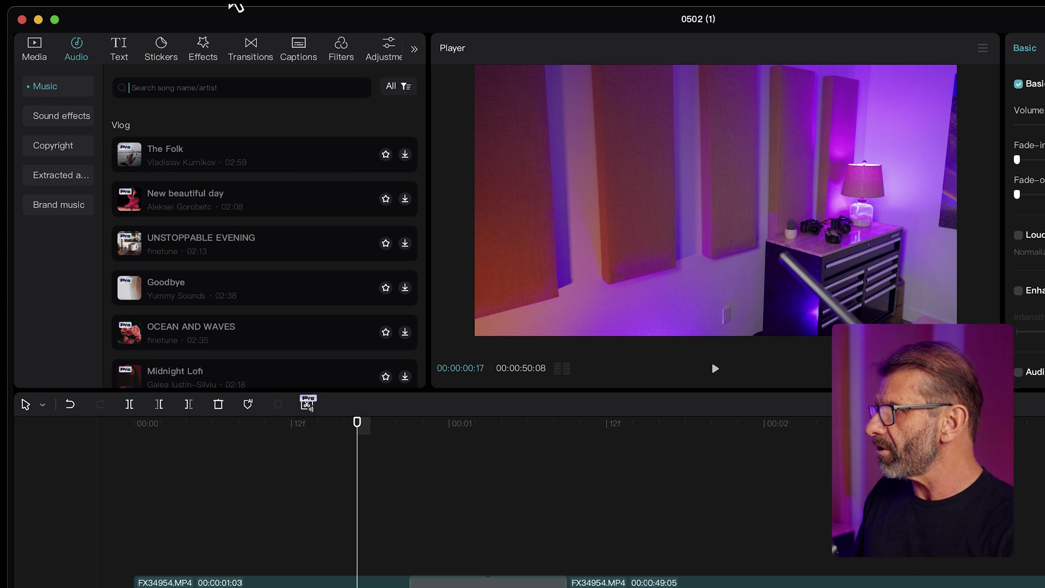
Step: Search sound effects for 'rise' and add RISER_01 to the timeline
click(64, 116)
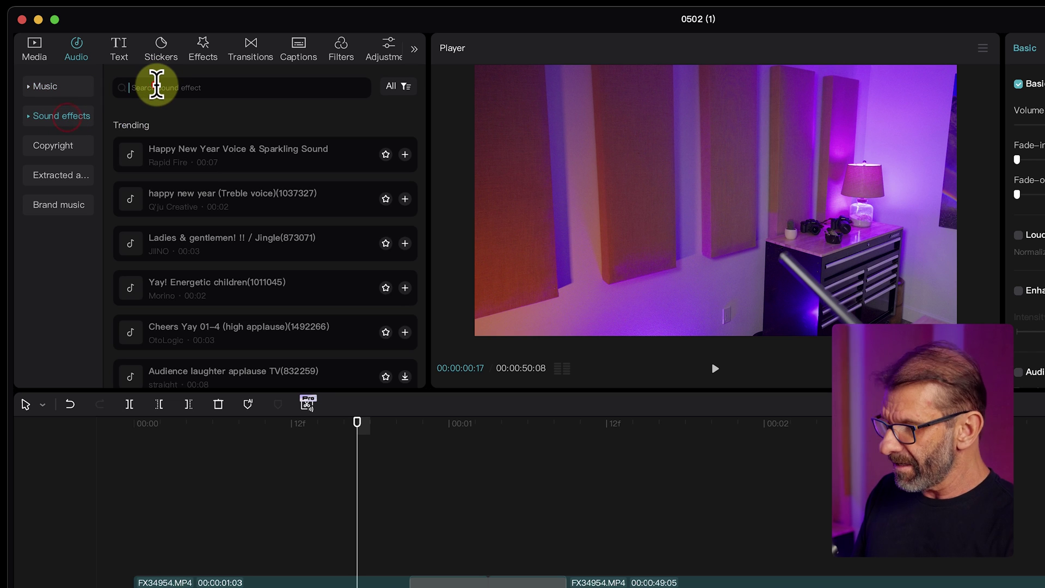
key(Return)
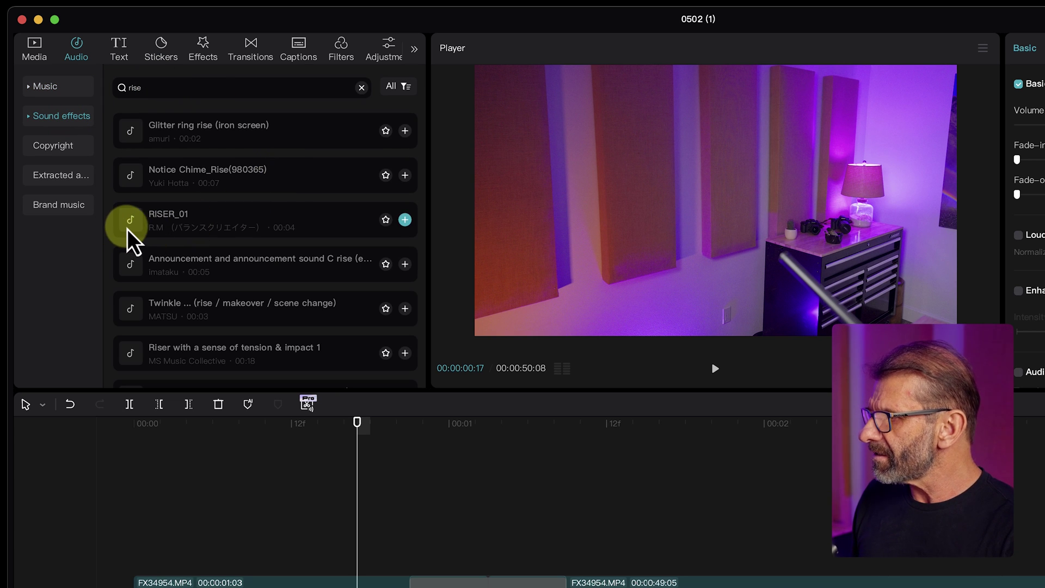
click(133, 221)
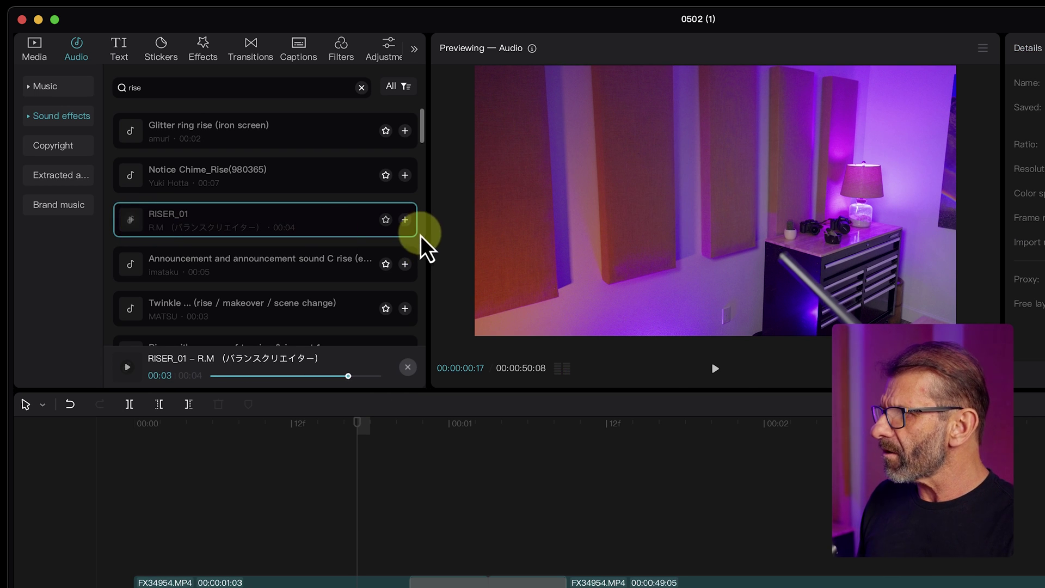
click(406, 220)
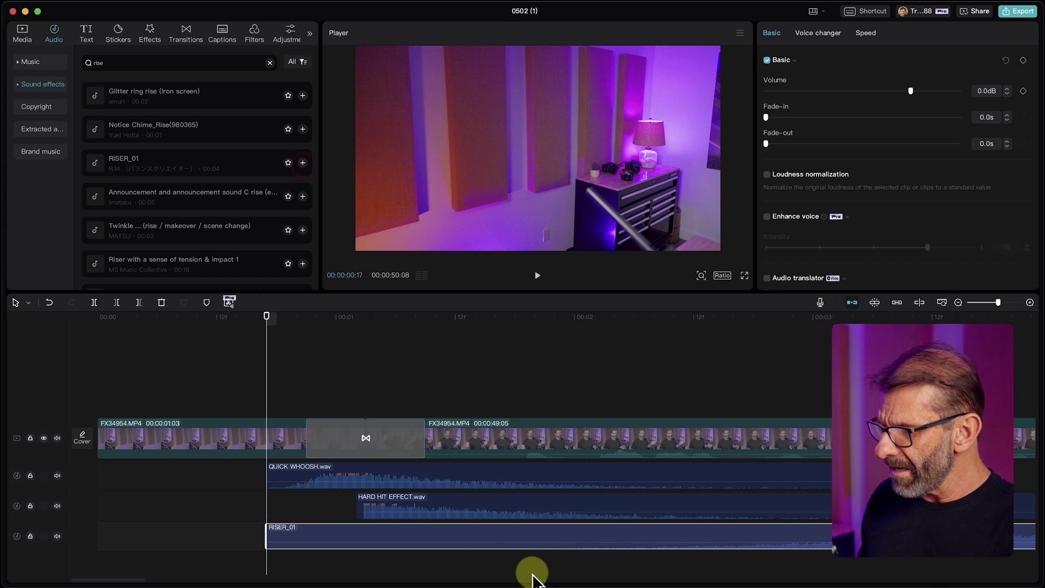
scroll(400, 555, down, 5)
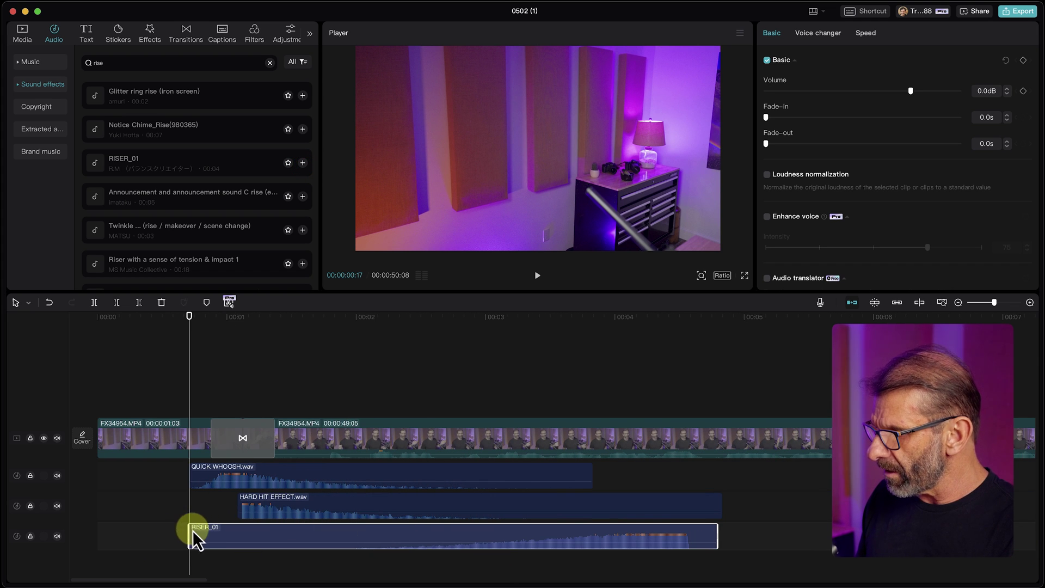
Step: Trim RISER_01 to end at the impact point near 00:00:01:03, then play from the start
drag(187, 531, 250, 533)
drag(206, 336, 243, 343)
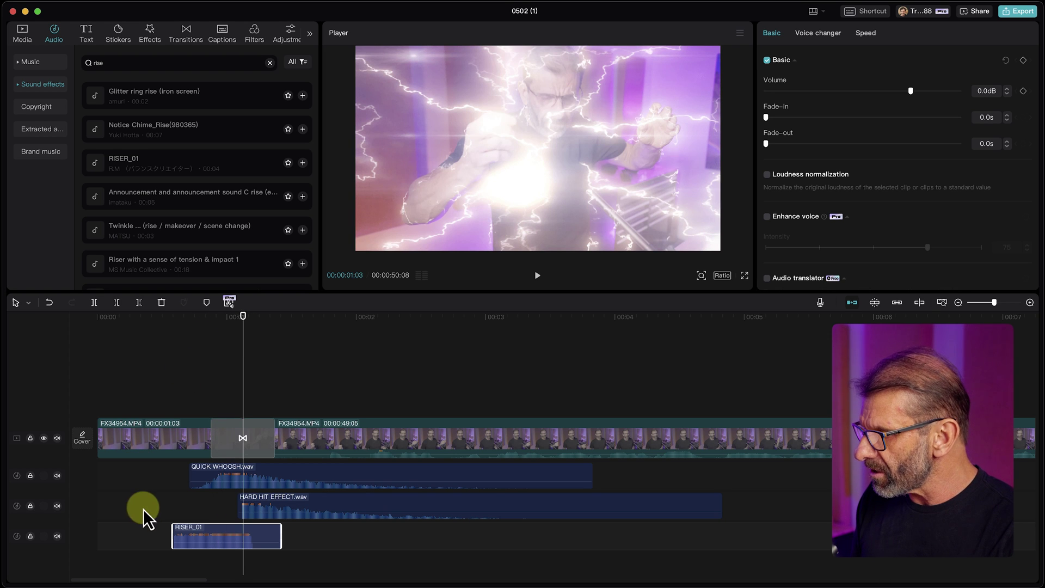
drag(173, 529, 33, 514)
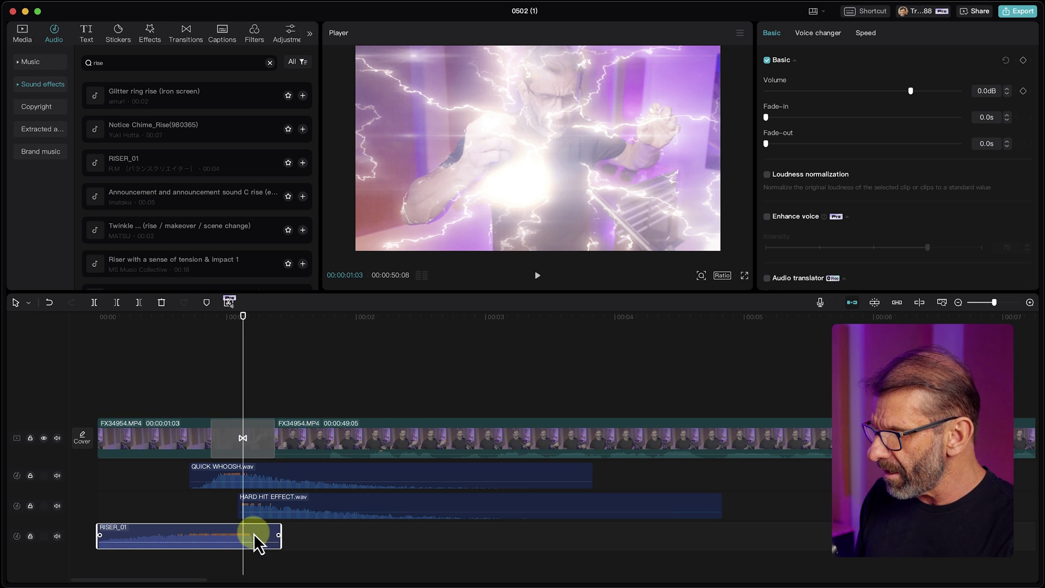
drag(279, 527, 242, 535)
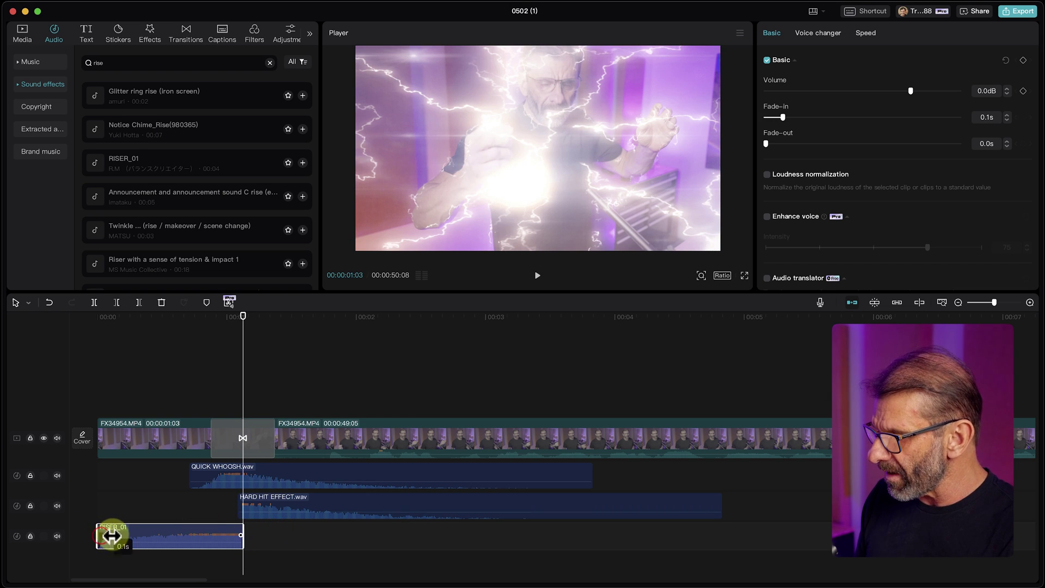
click(103, 320)
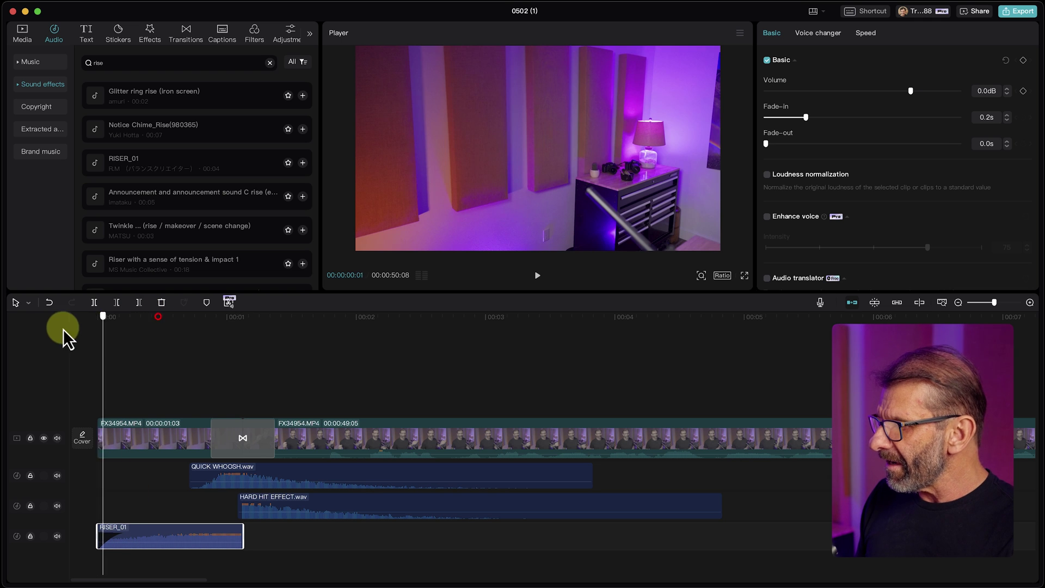
key(space)
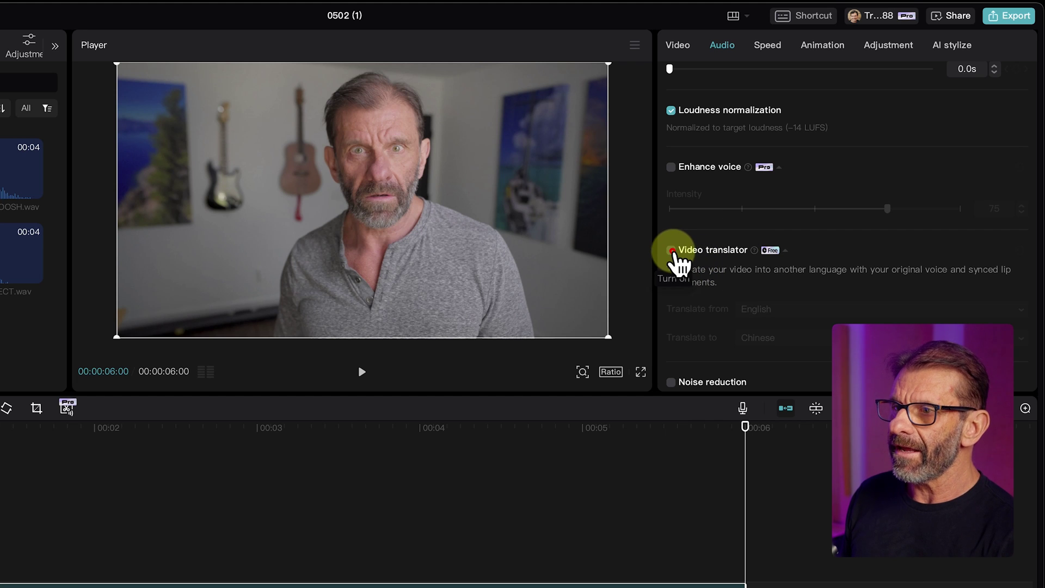
Step: Set Video translator's source language to English and bring up the target language choices
click(790, 309)
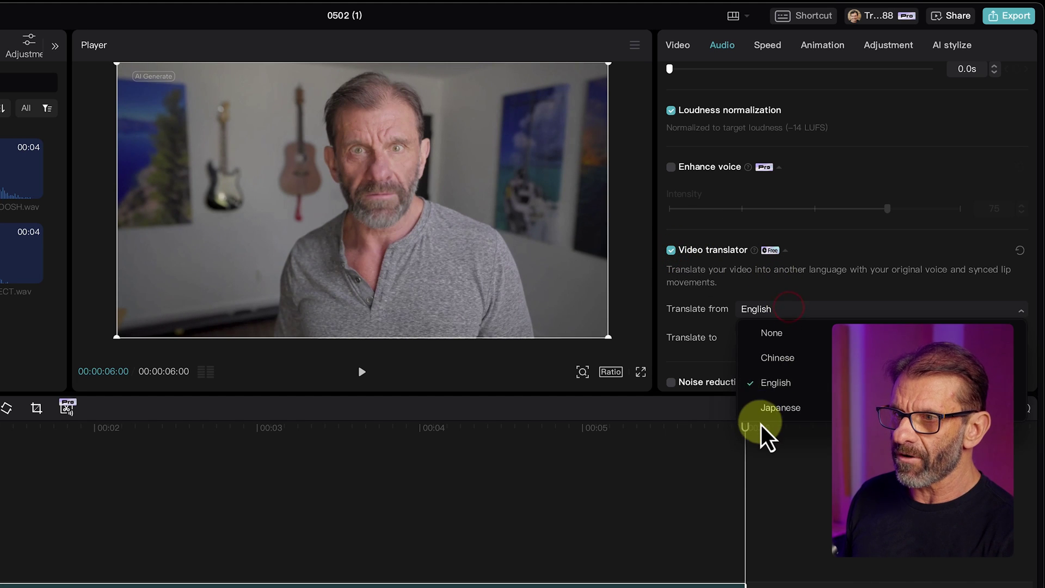
click(768, 384)
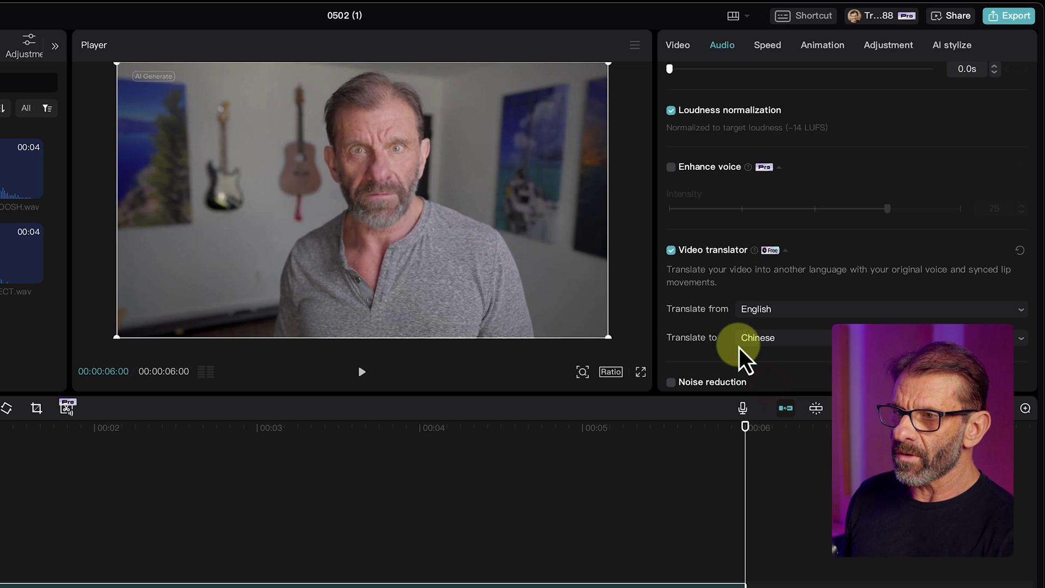
click(783, 340)
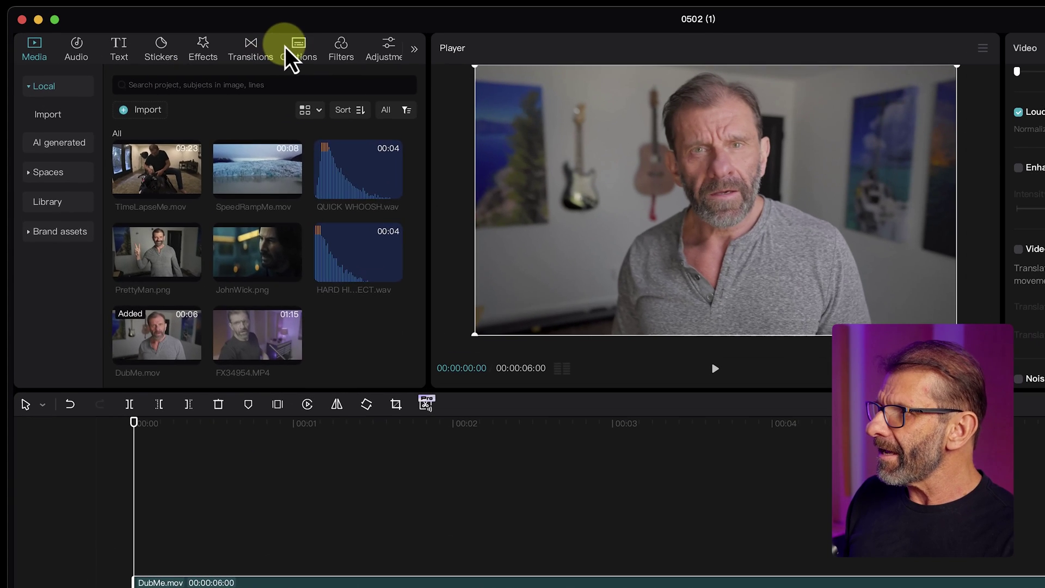
Step: Go to the Captions features
click(220, 32)
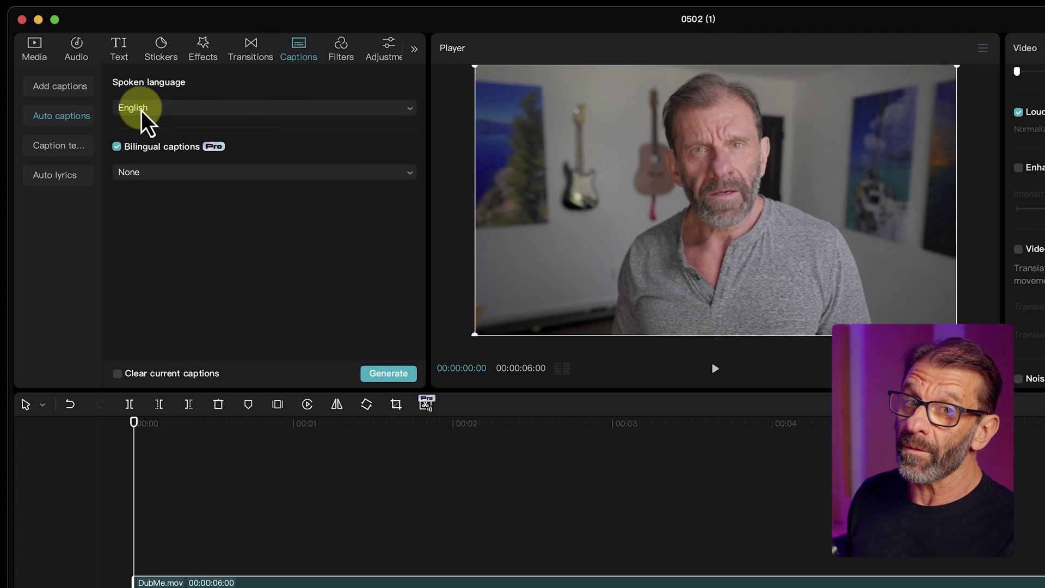
Step: Generate bilingual auto captions with Spanish (Latam) as the second language
click(170, 173)
scroll(218, 272, down, 6)
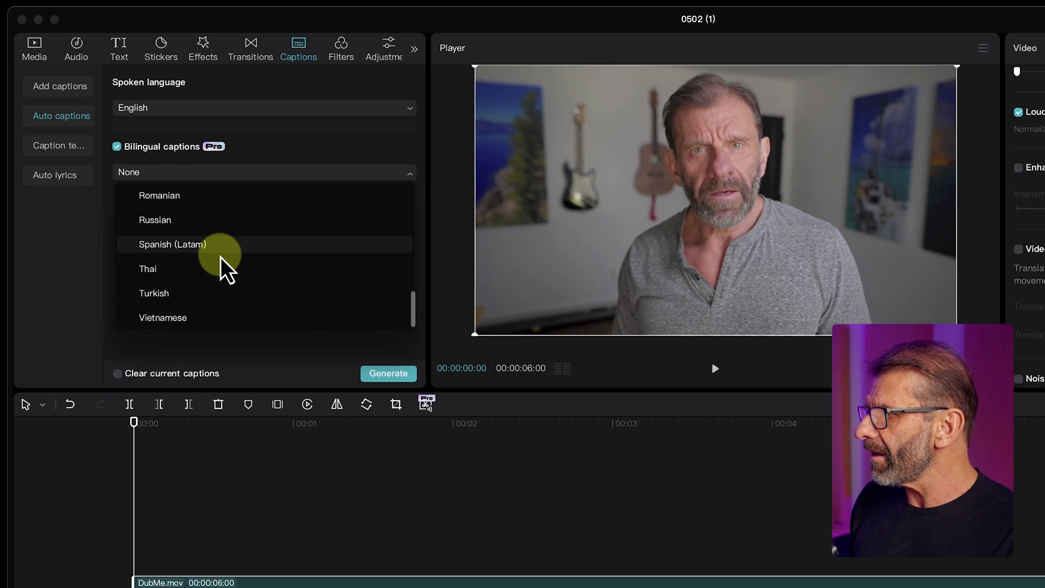
click(209, 246)
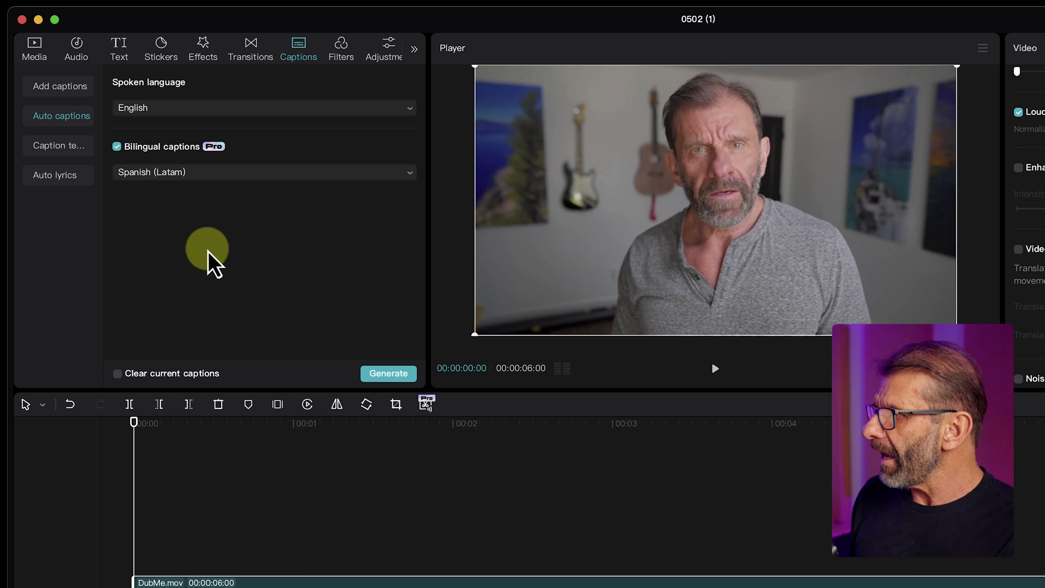
click(378, 374)
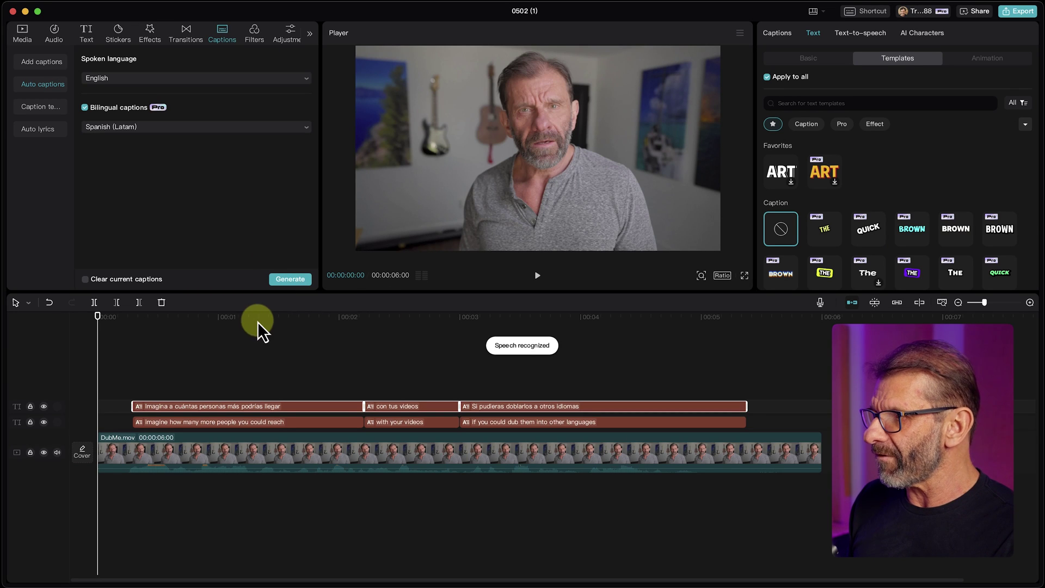
drag(258, 322, 304, 333)
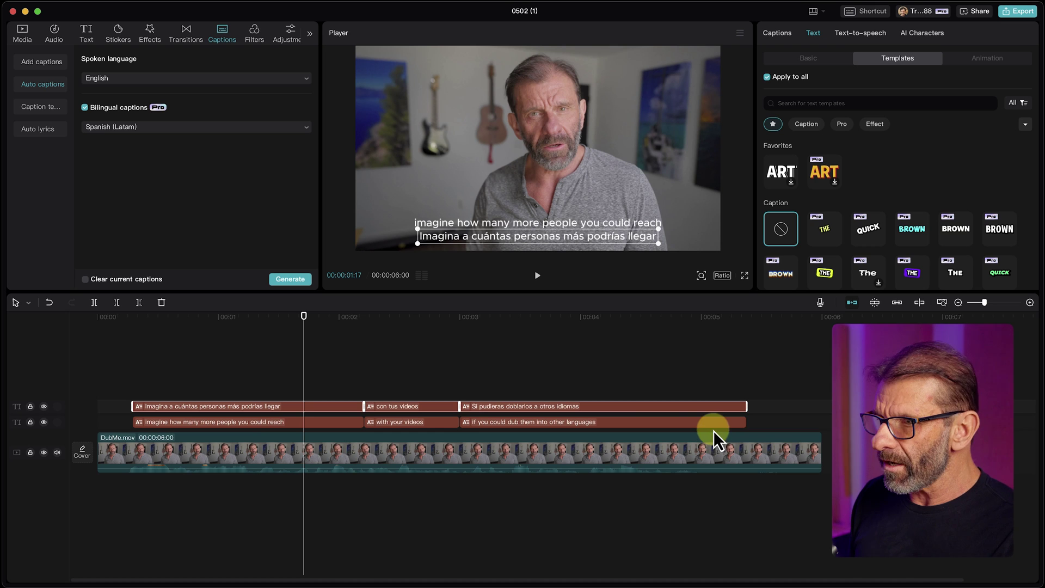
Step: Delete the English caption track and select the first Spanish caption
click(784, 425)
drag(299, 424, 681, 467)
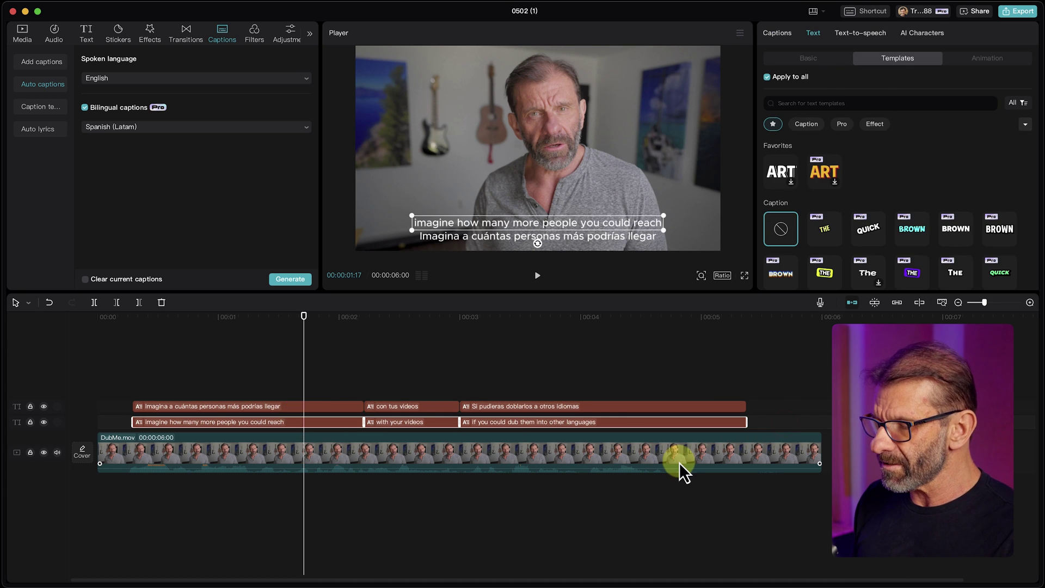
key(Delete)
drag(349, 384, 258, 358)
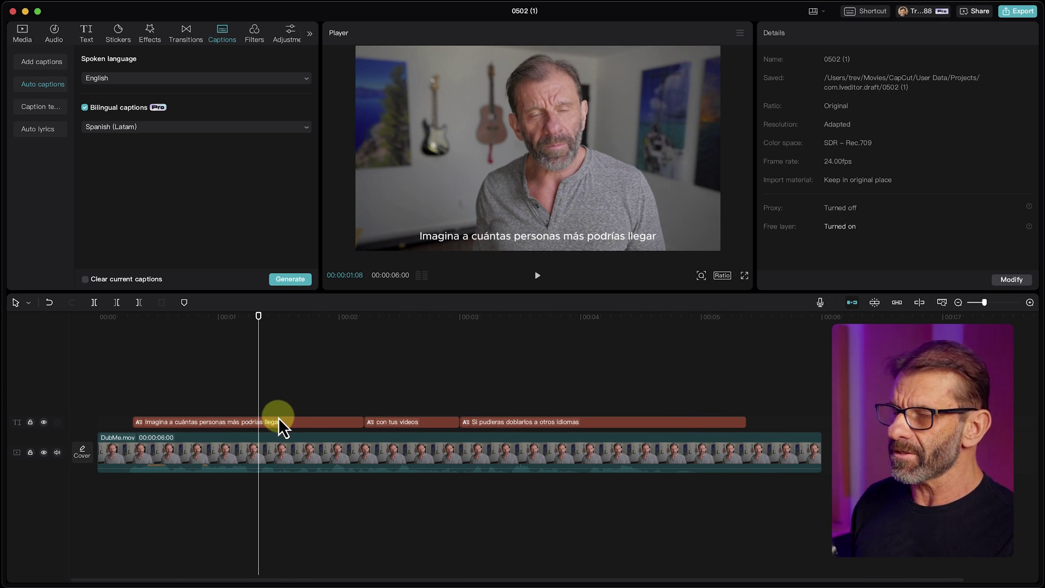
drag(282, 428, 310, 410)
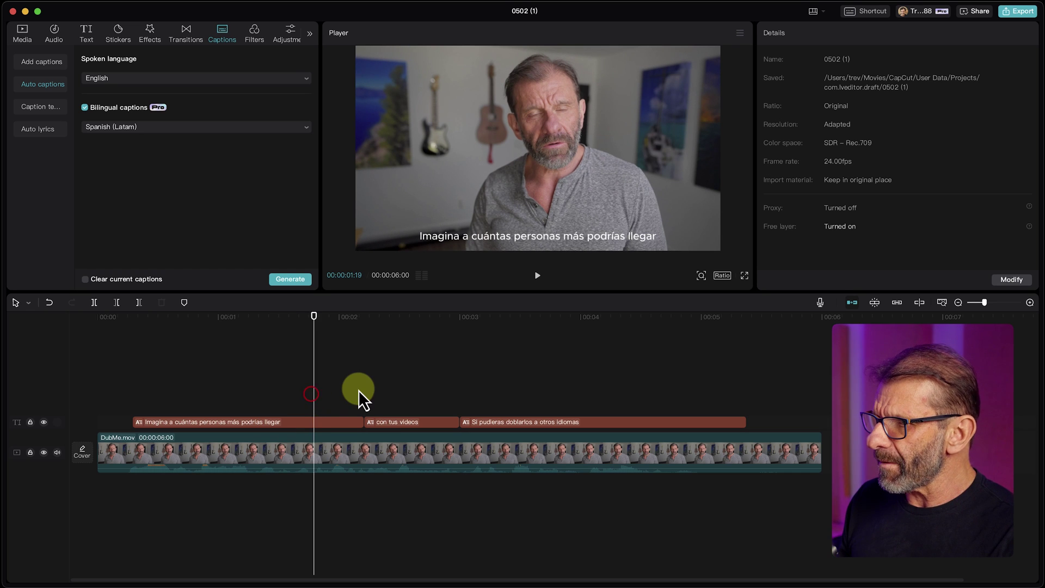
click(332, 427)
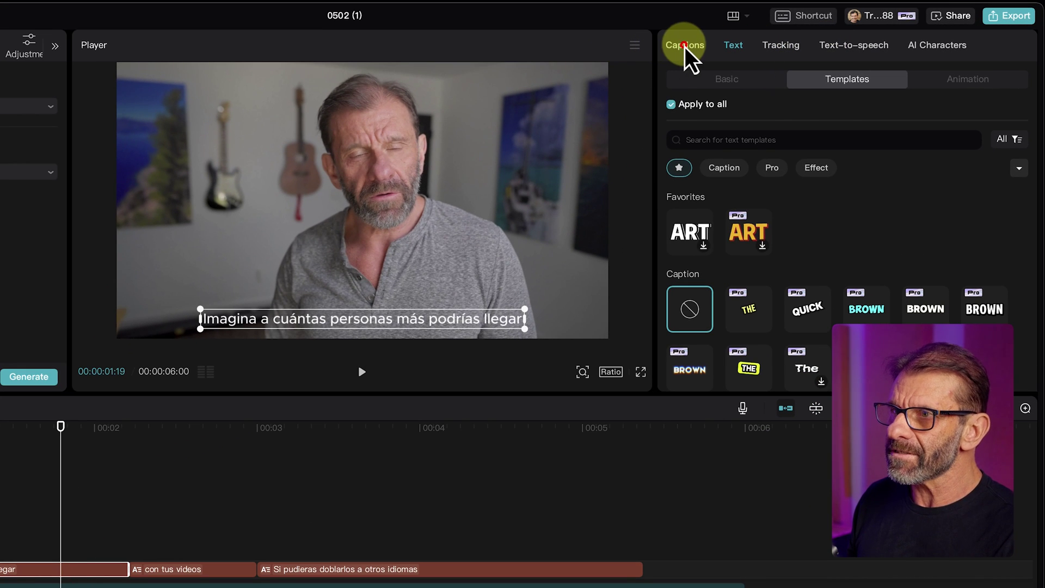
Step: Split Spanish captions 1, 2, 5 and 6, separating 'podrías llegar' and 'idiomas' into their own lines
click(685, 46)
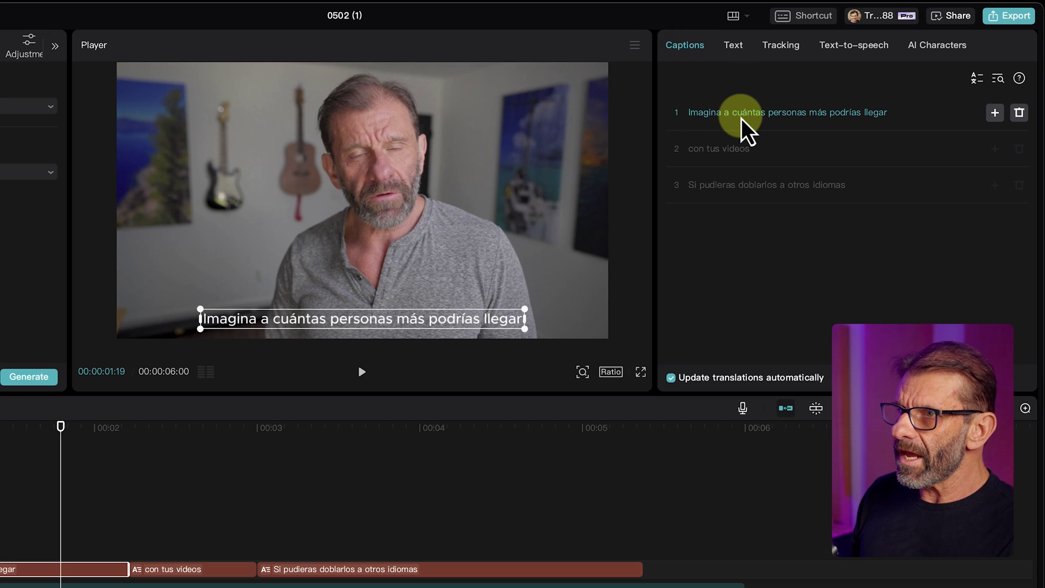
click(774, 113)
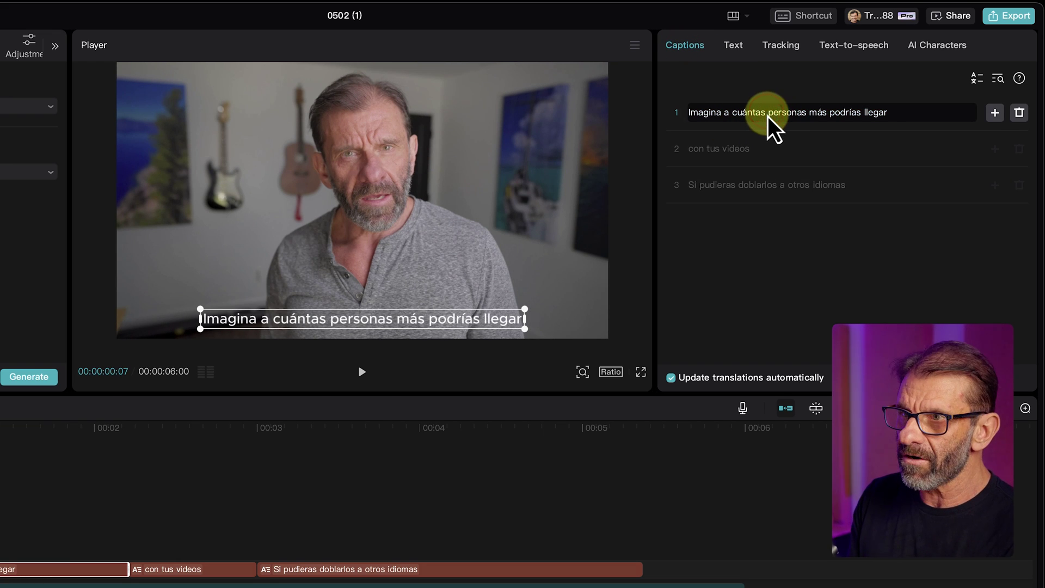
key(Return)
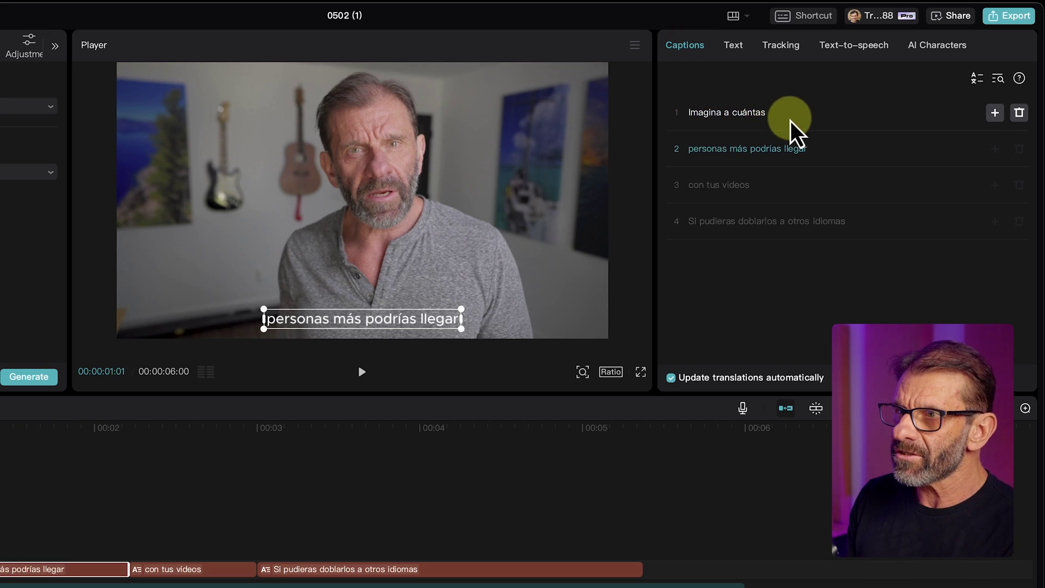
click(750, 150)
key(Return)
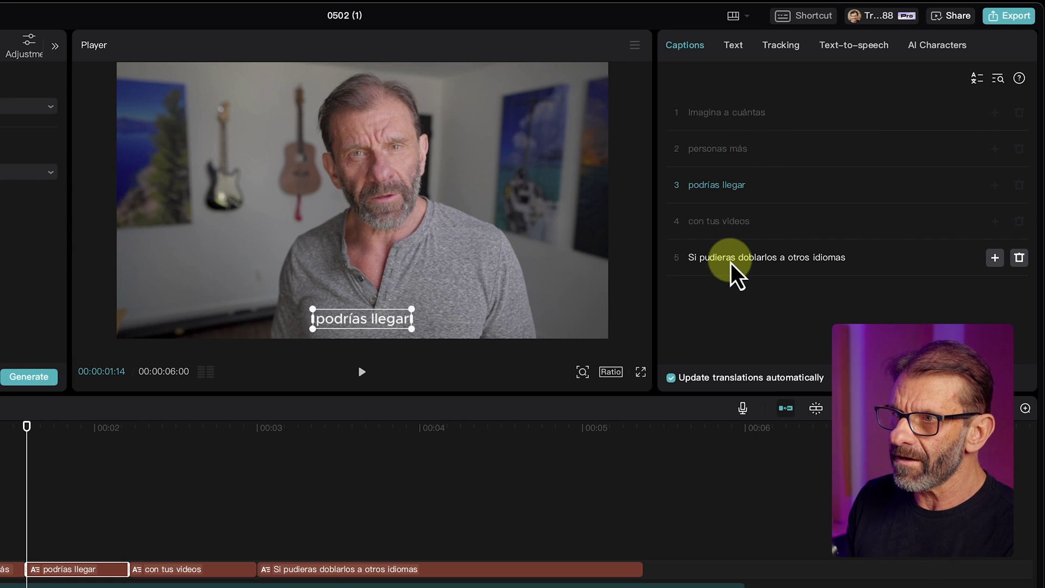
click(735, 259)
key(Return)
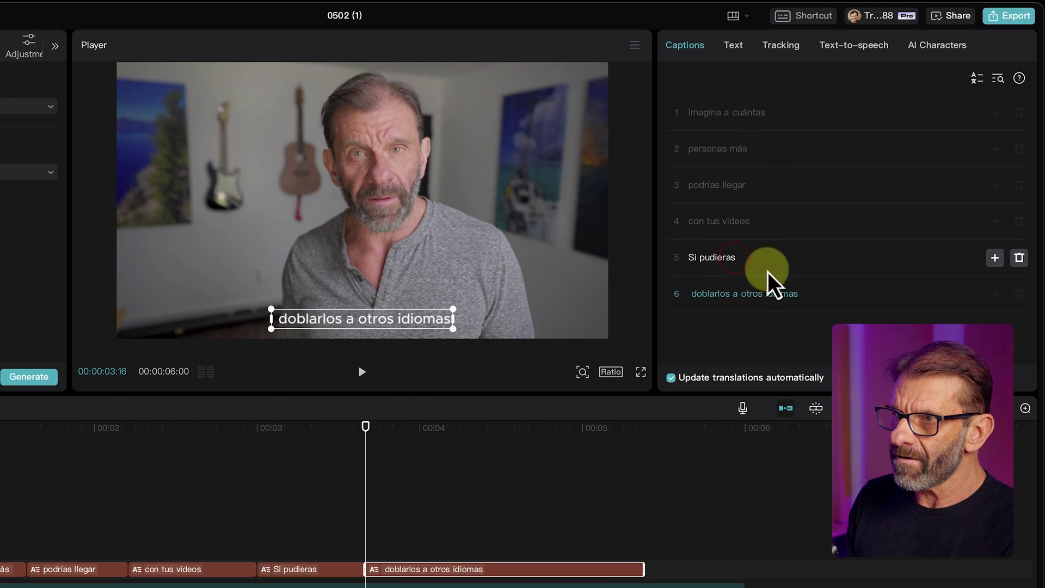
click(766, 299)
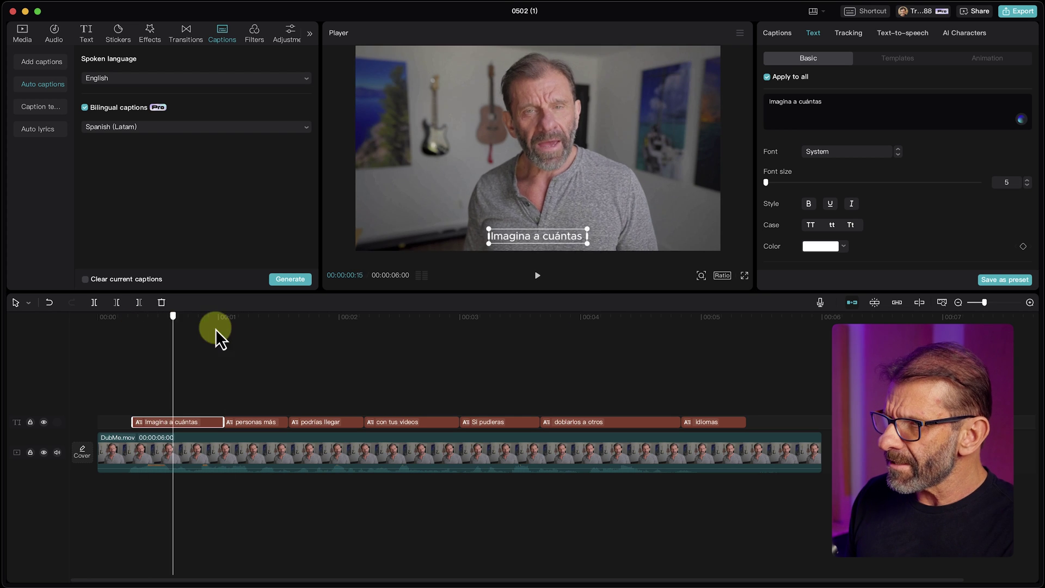
click(530, 343)
drag(571, 349, 173, 325)
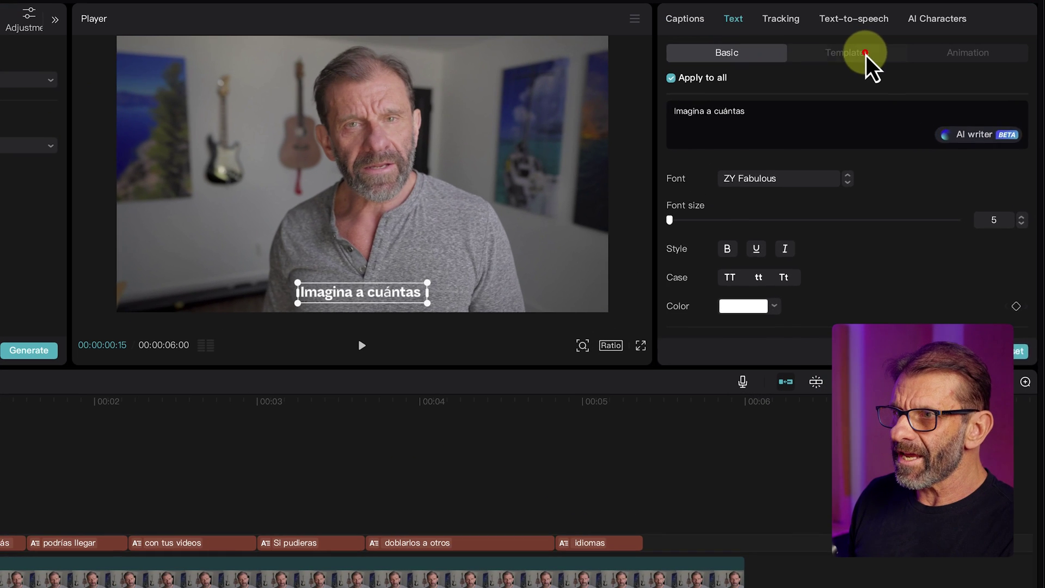
Step: Apply the bold green 'The' caption template to all captions and play from the start
click(905, 59)
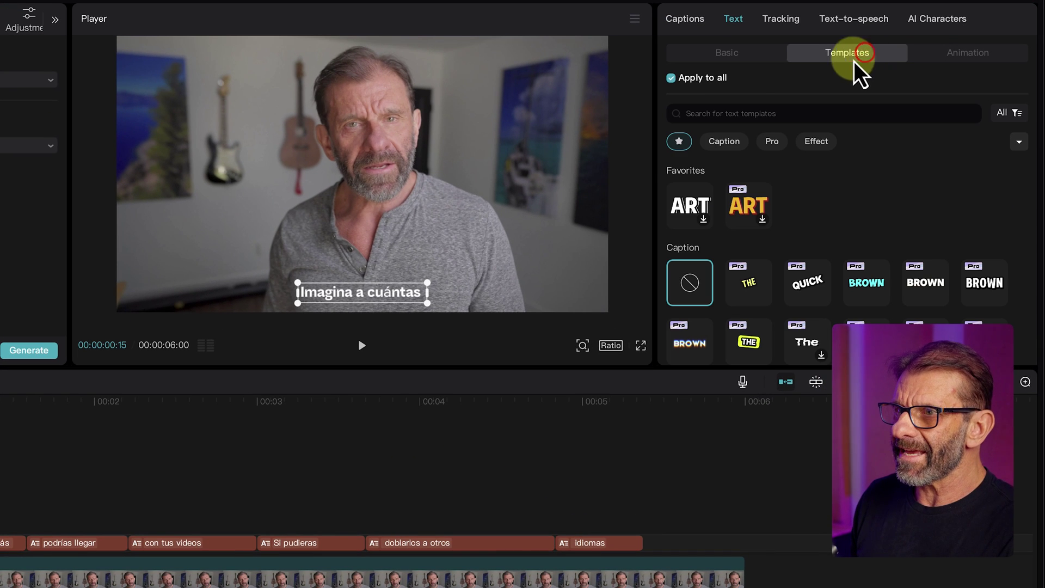
click(734, 143)
scroll(938, 257, down, 5)
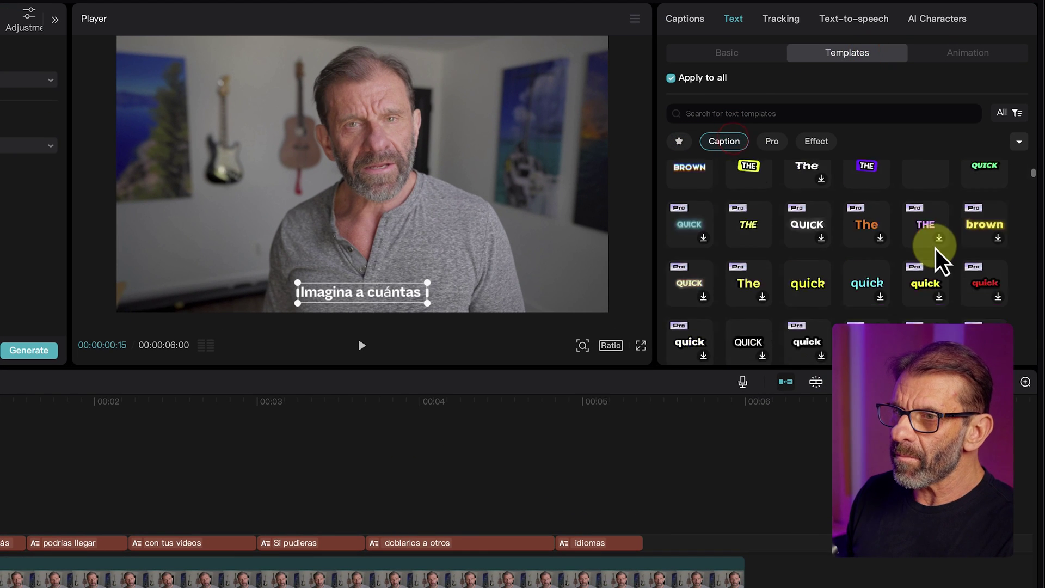
scroll(933, 256, down, 5)
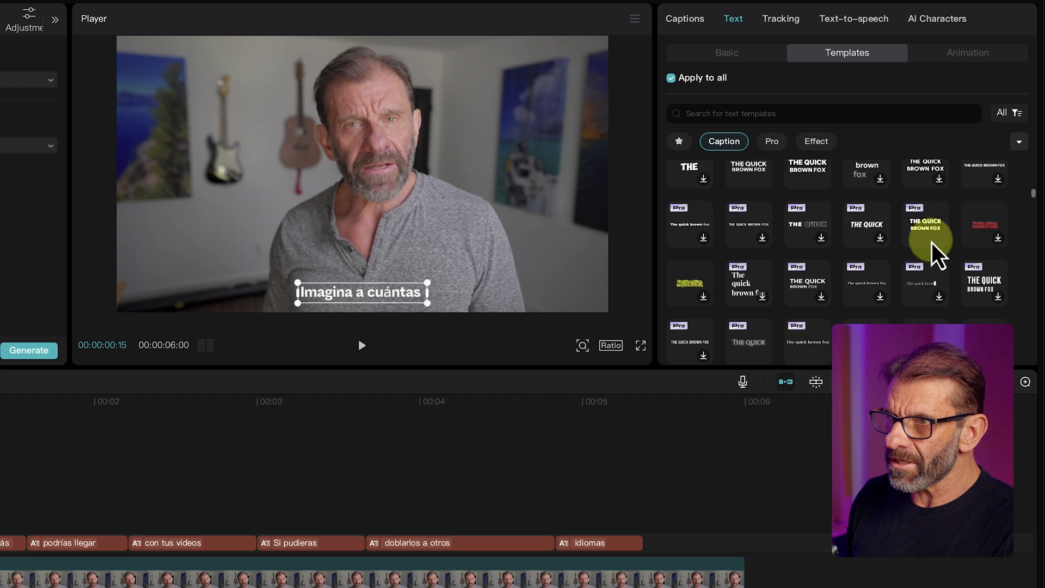
scroll(904, 289, down, 6)
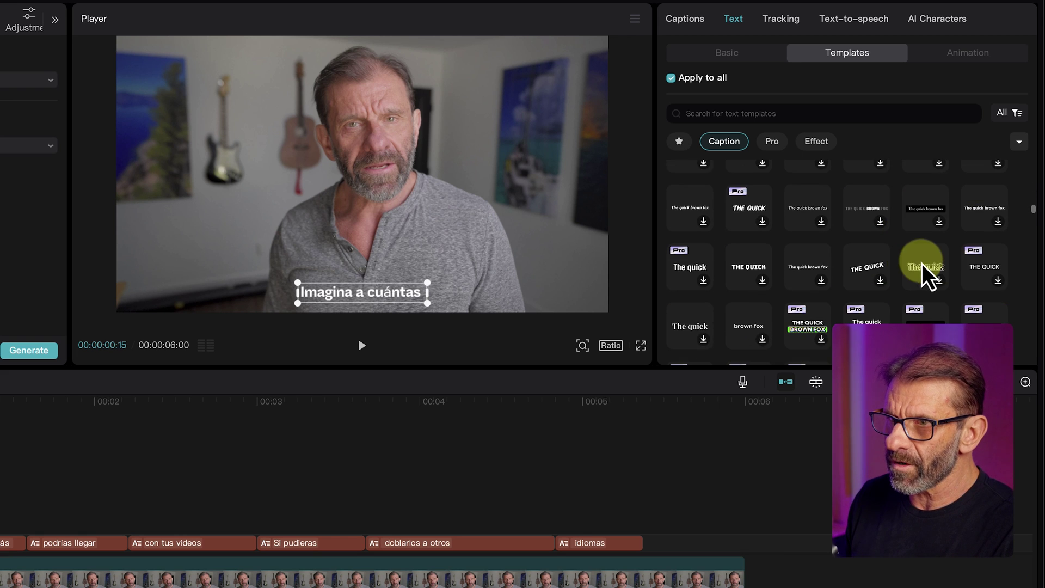
scroll(937, 267, up, 15)
scroll(944, 261, down, 8)
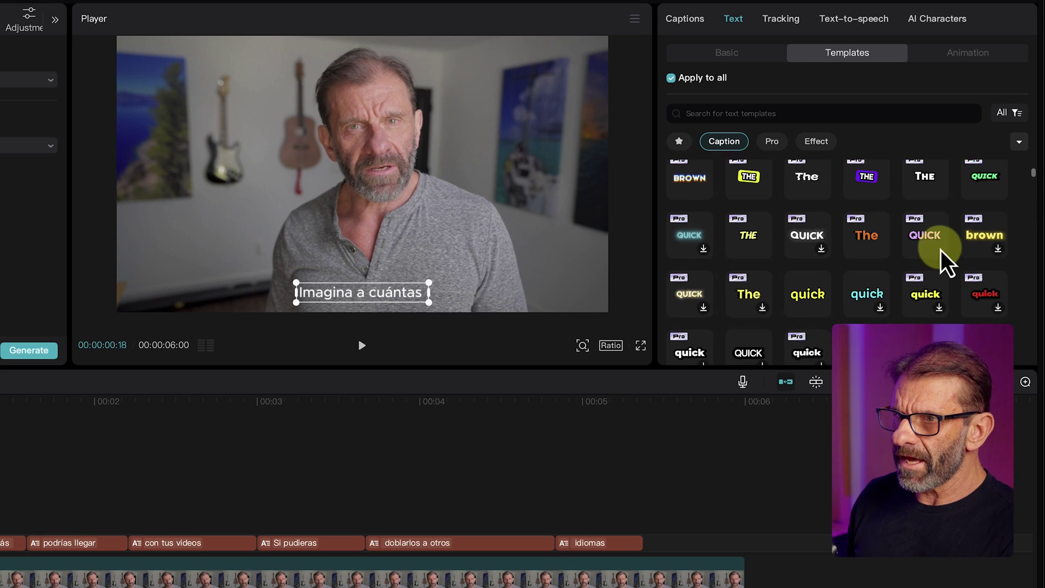
scroll(941, 260, down, 1)
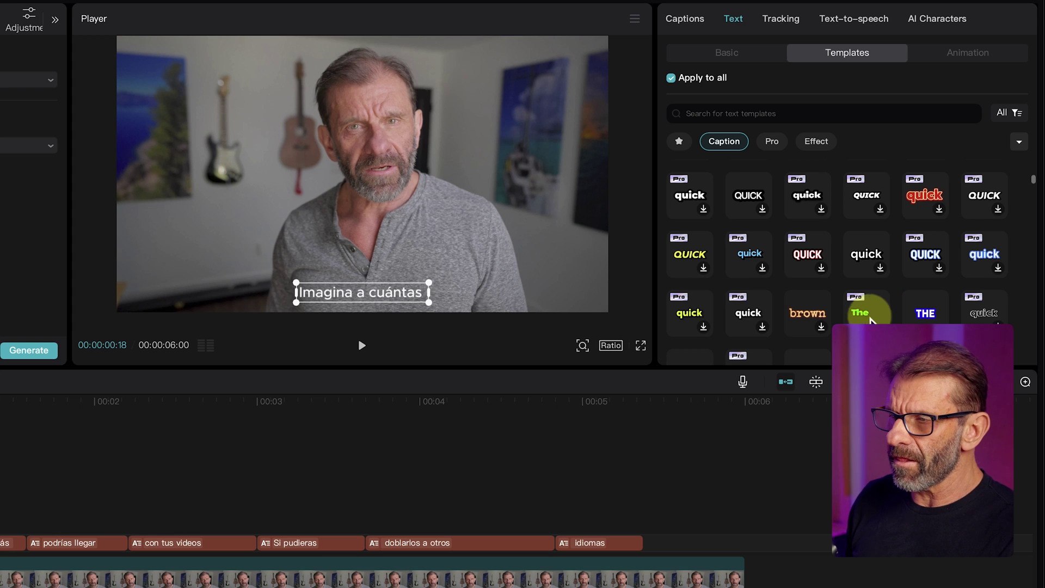
click(869, 320)
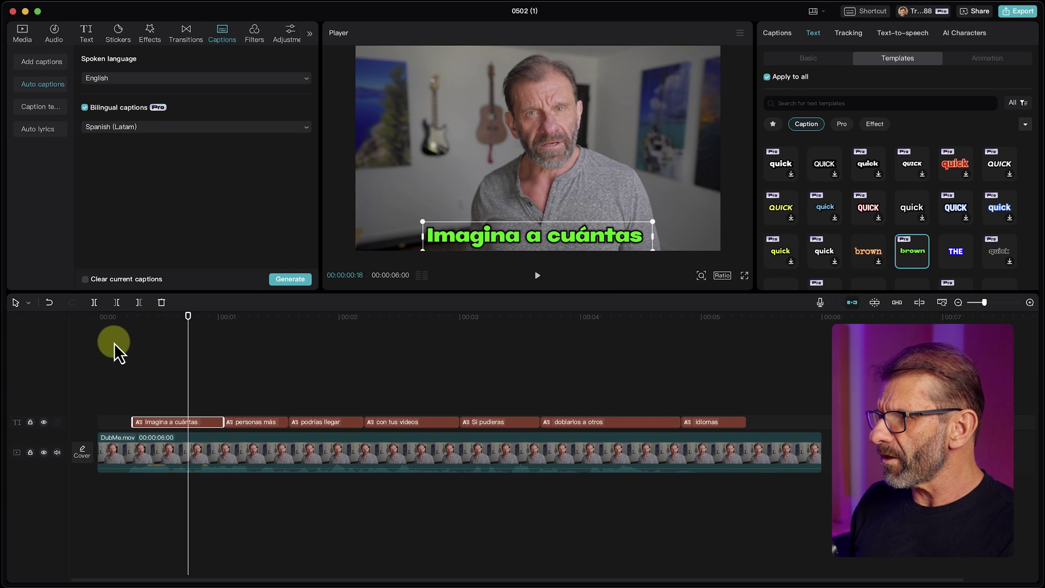
drag(139, 318, 82, 325)
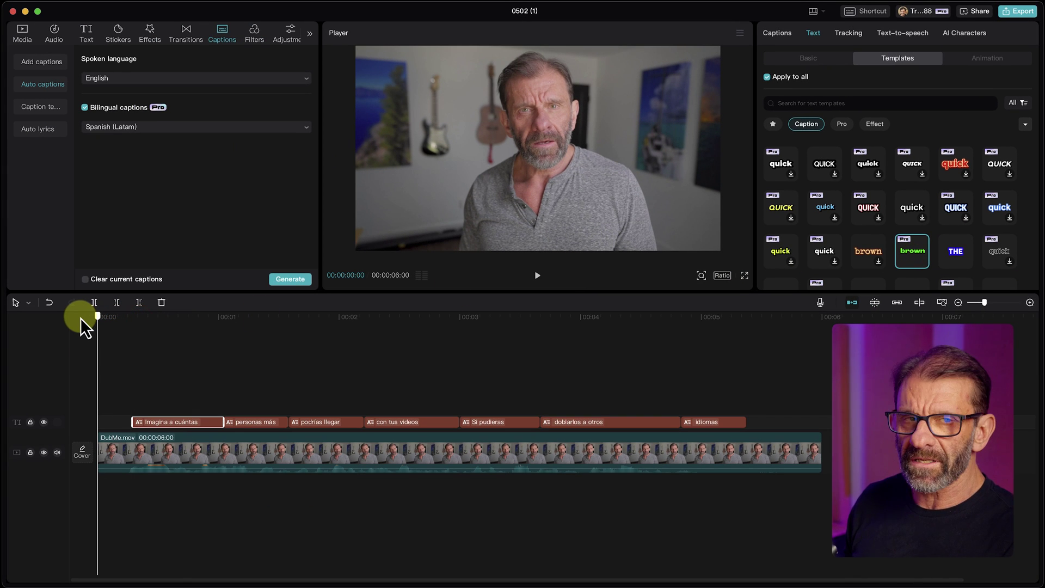
key(space)
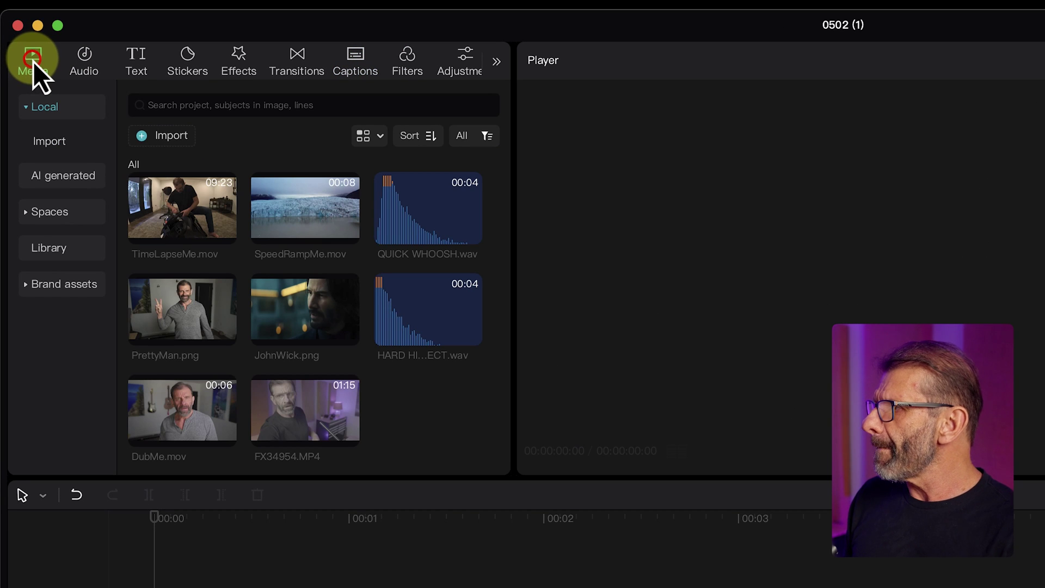
Step: Prompt 'Lear jet 45 flying over a sunset' and generate four 16:9 images at 50 steps
click(81, 183)
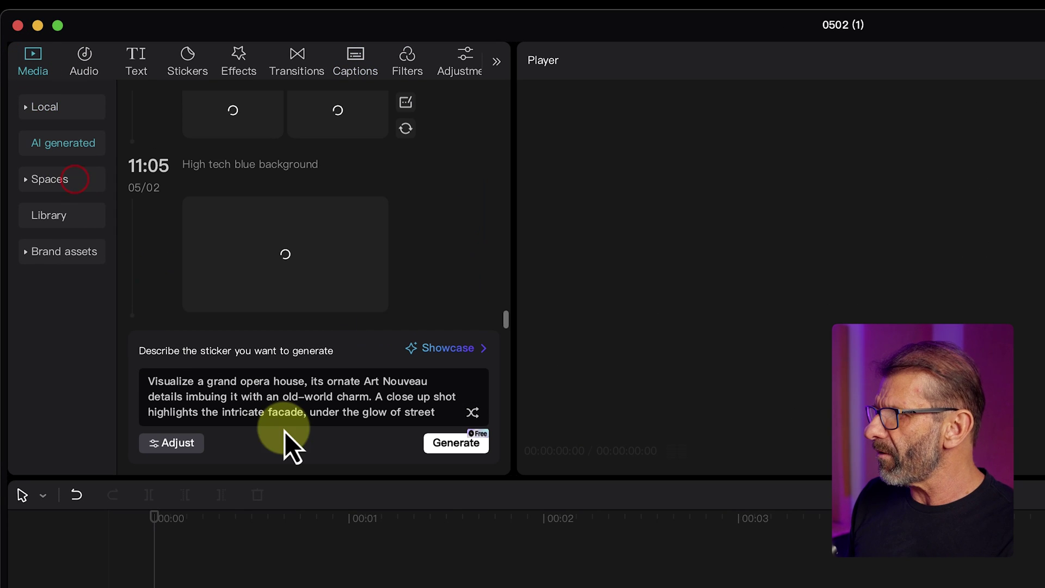
drag(440, 417, 148, 373)
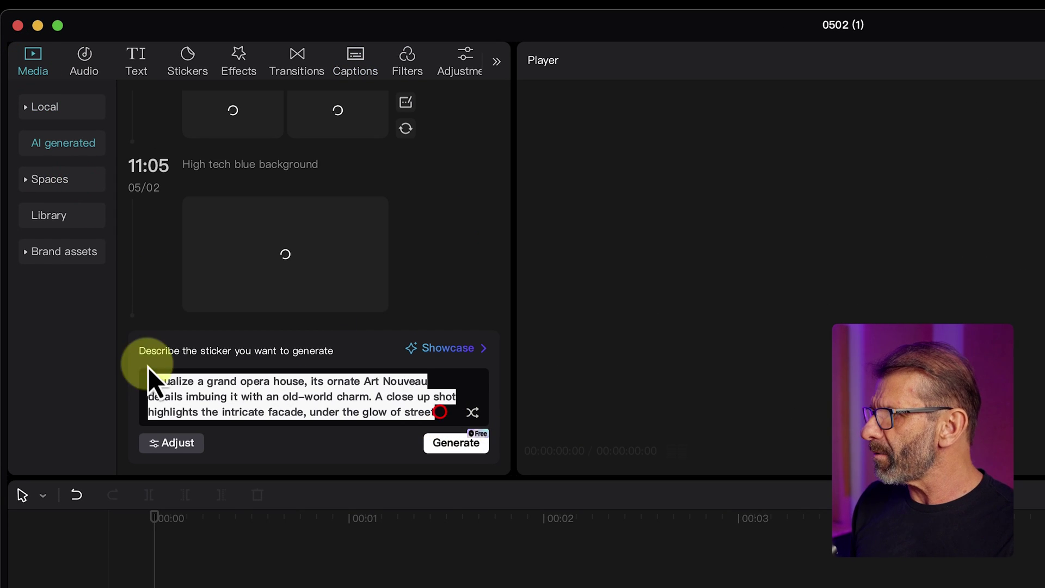
text(lear jet 45 flying over a sunset)
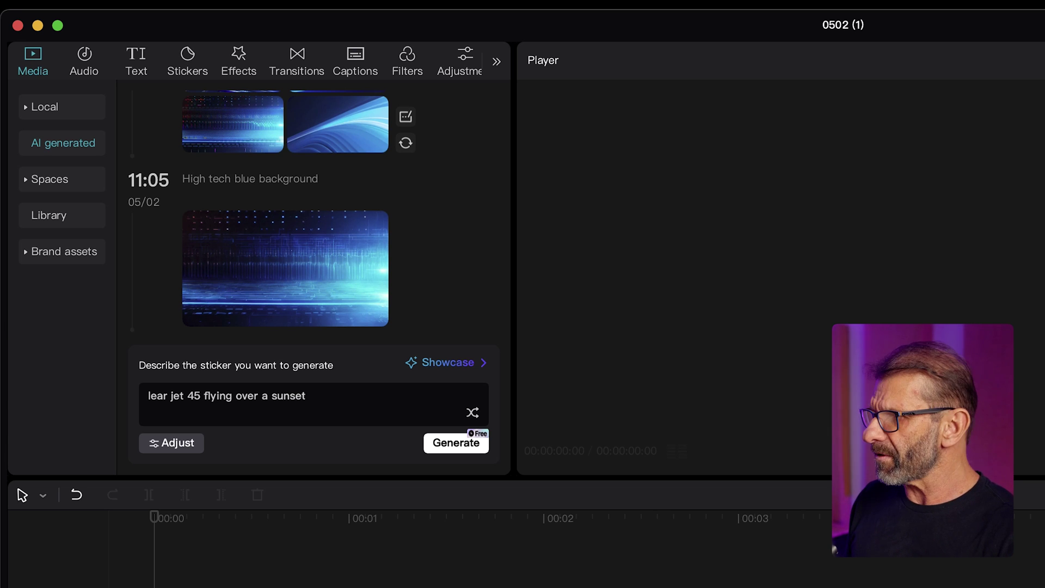
click(192, 446)
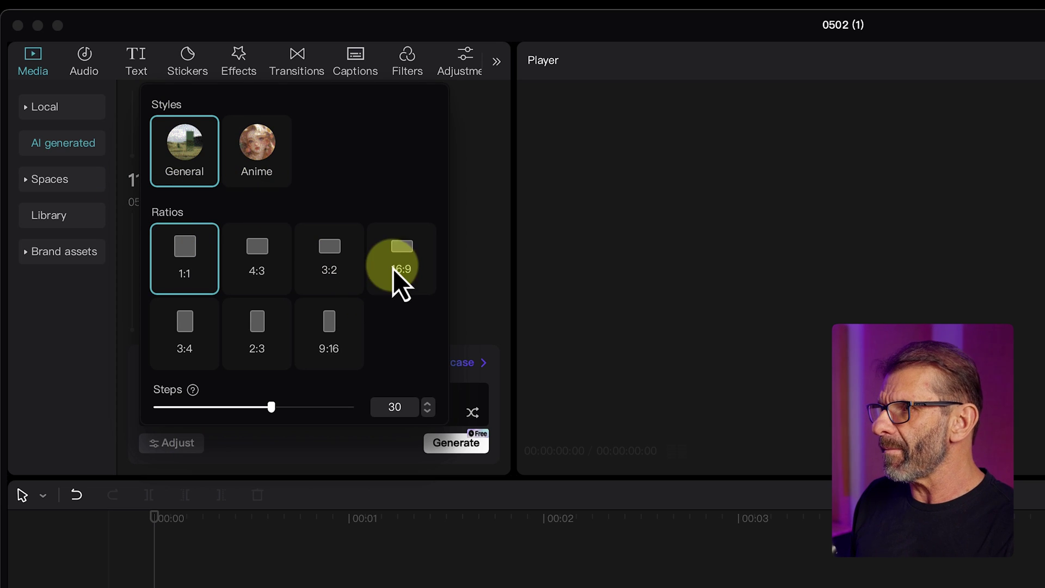
click(404, 253)
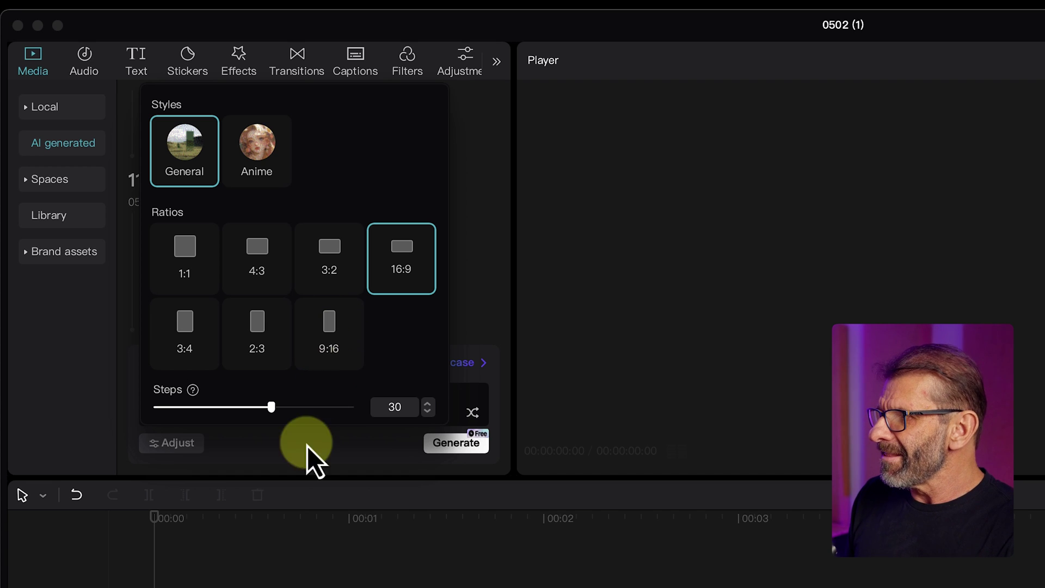
drag(272, 408, 374, 405)
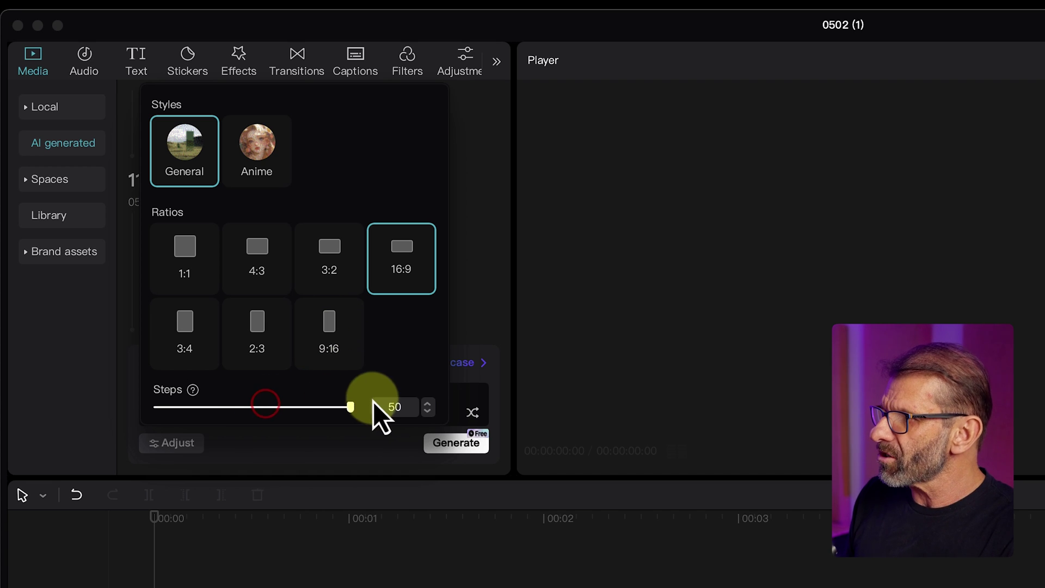
click(455, 441)
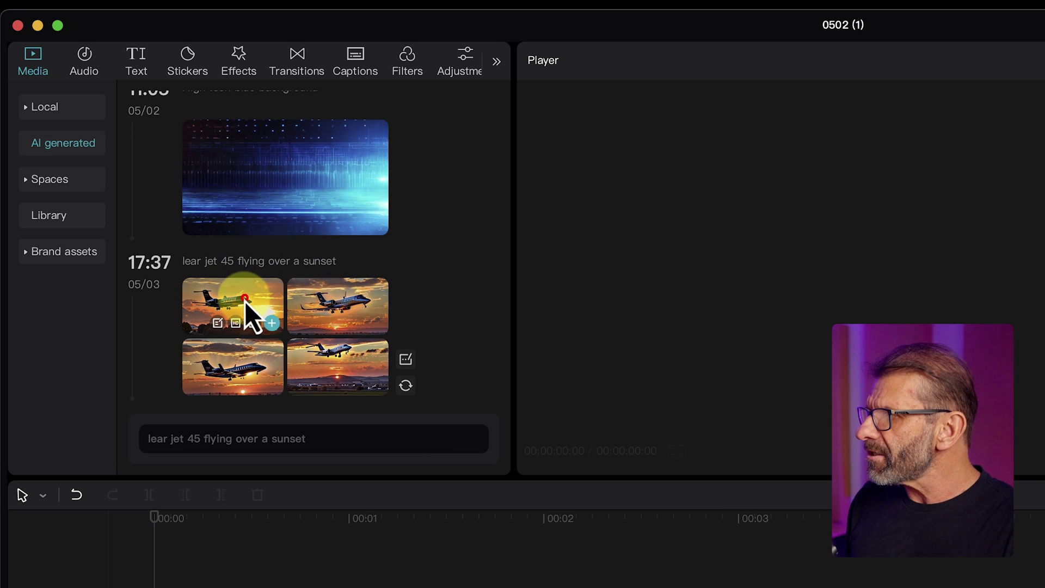
Step: Preview each of the four generated Lear jet images
click(245, 302)
click(341, 296)
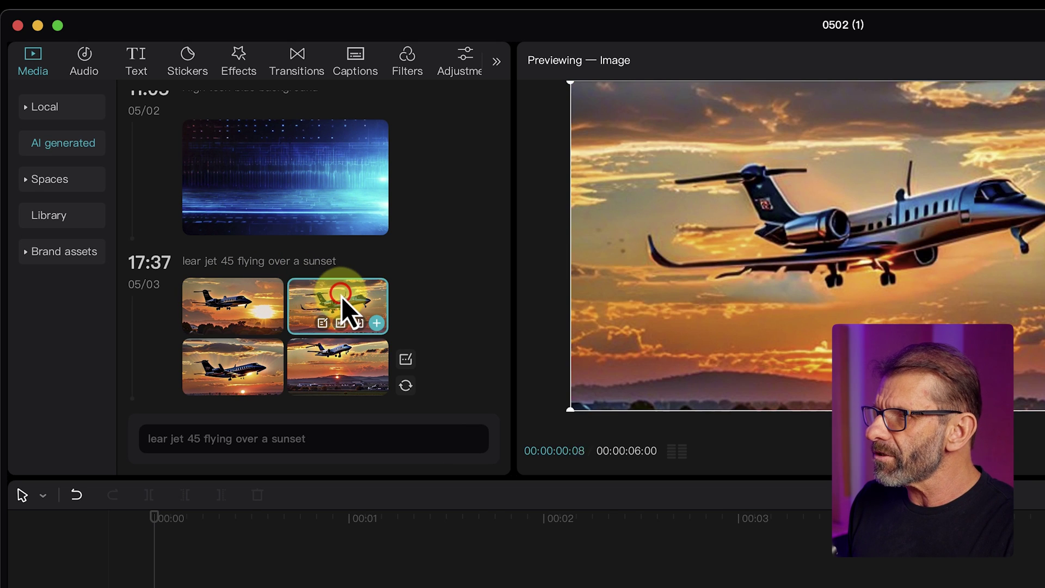
click(338, 365)
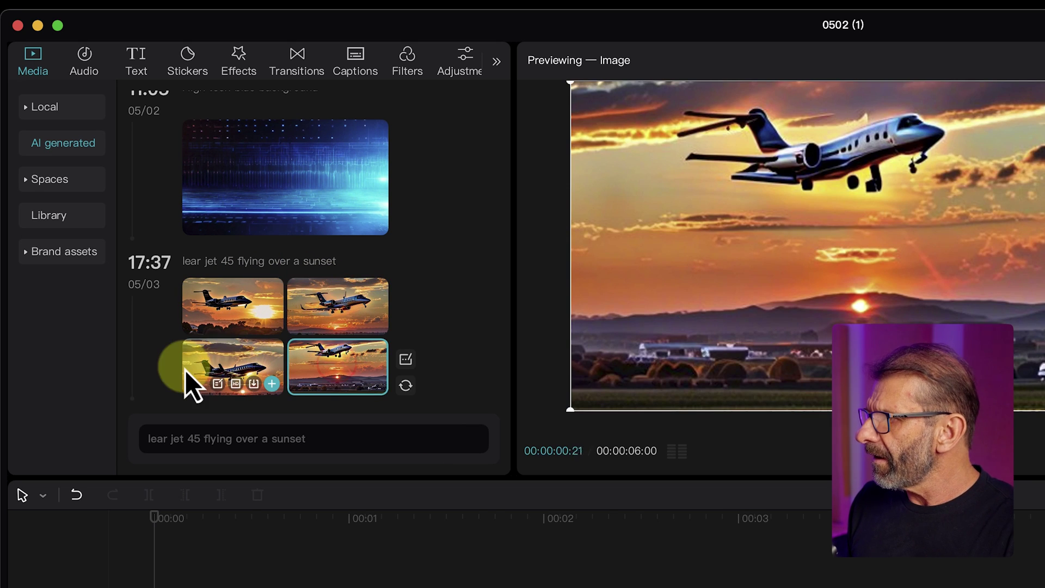
click(220, 361)
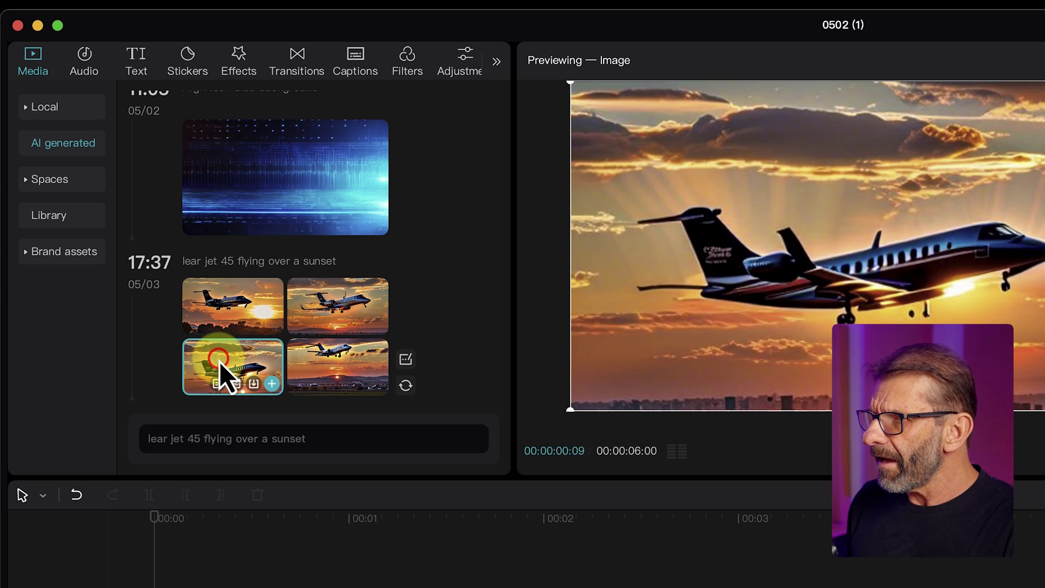
Step: Upscale the third jet image to HD and add it to the timeline
click(236, 387)
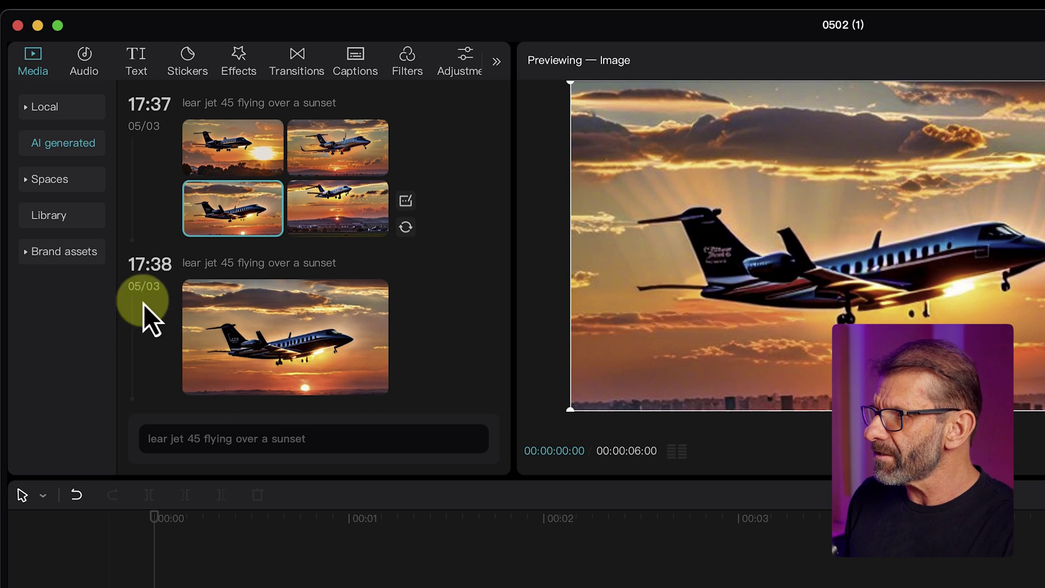
click(307, 337)
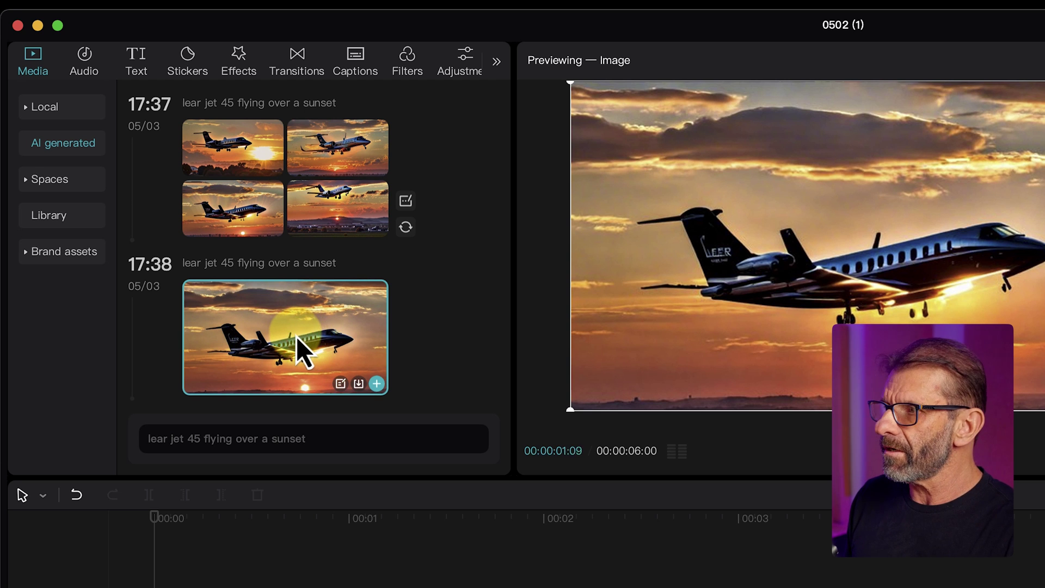
scroll(296, 336, down, 2)
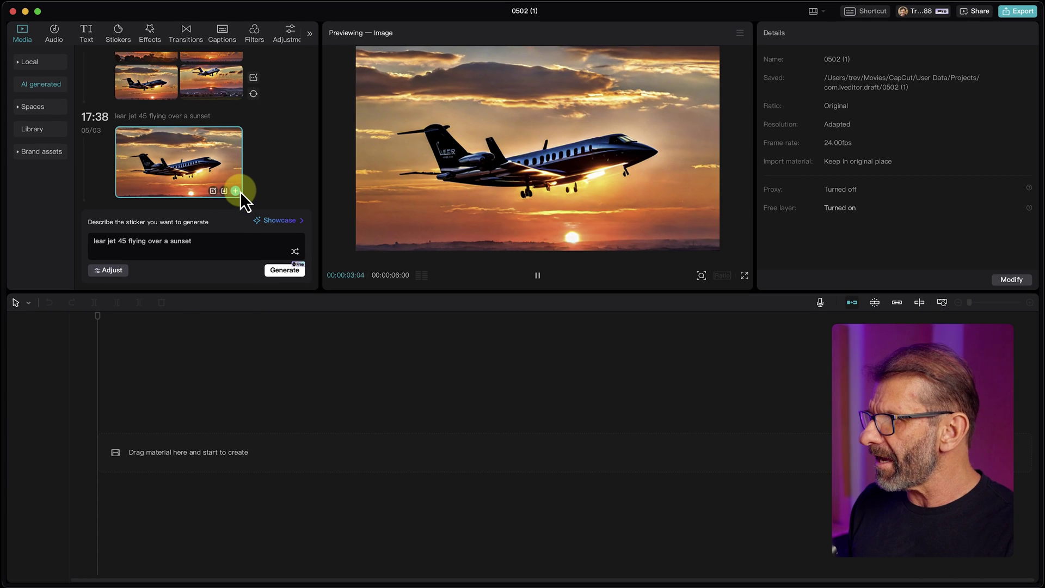
click(240, 191)
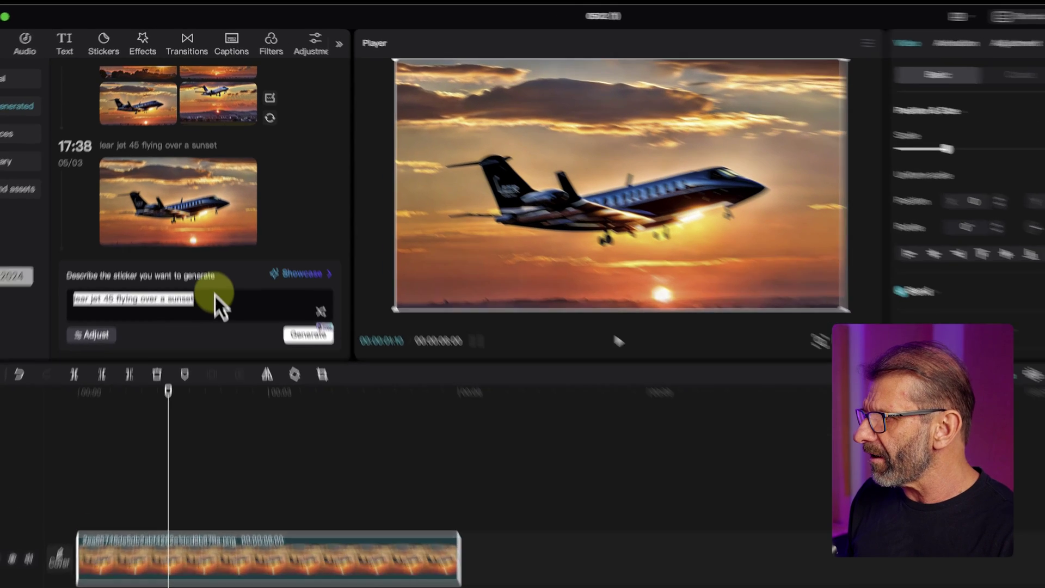
Step: Generate images for 'orange tech background' and preview the four results
text(orange te)
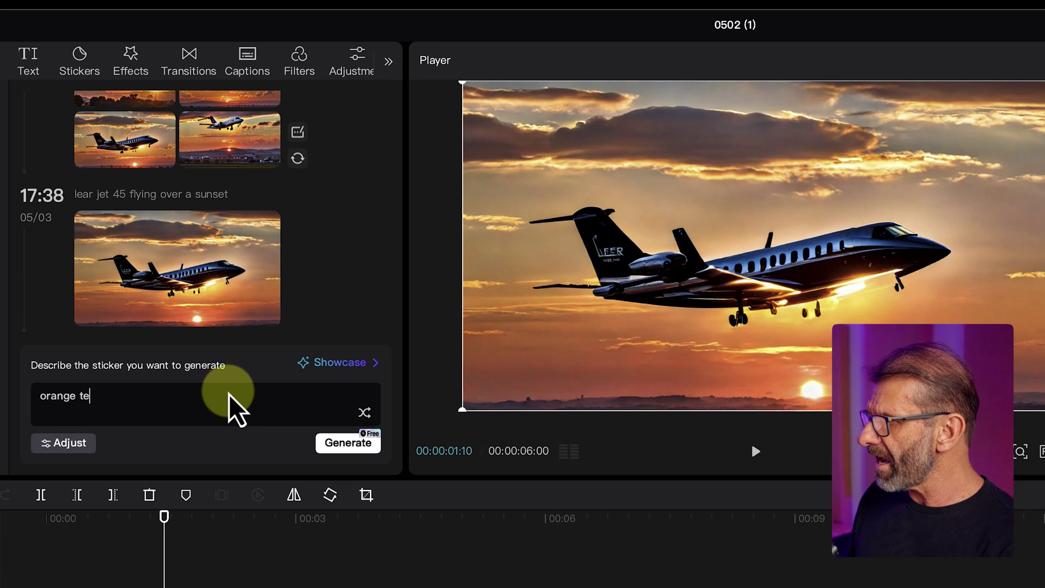
text(ch background)
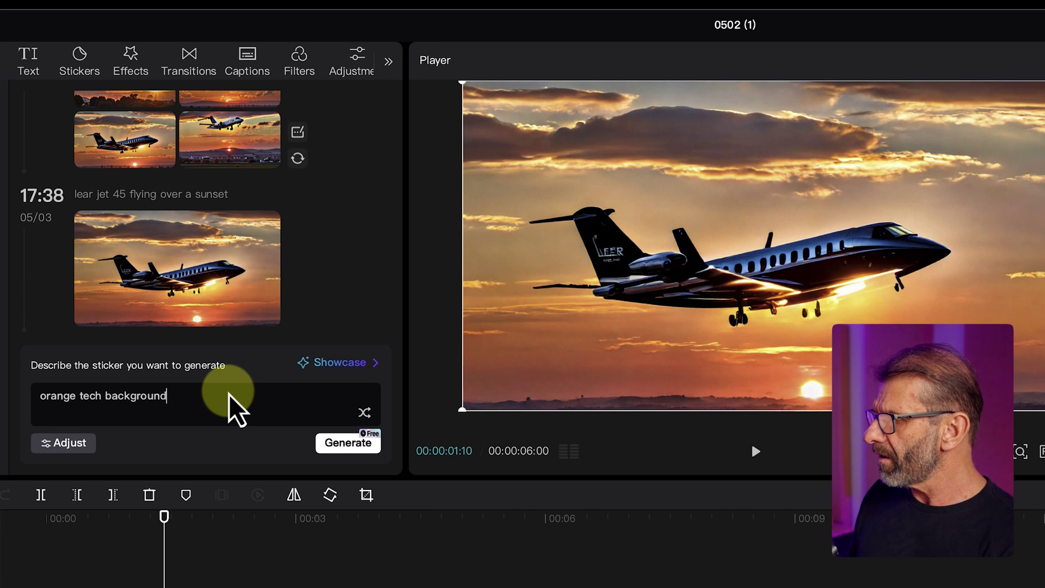
key(Return)
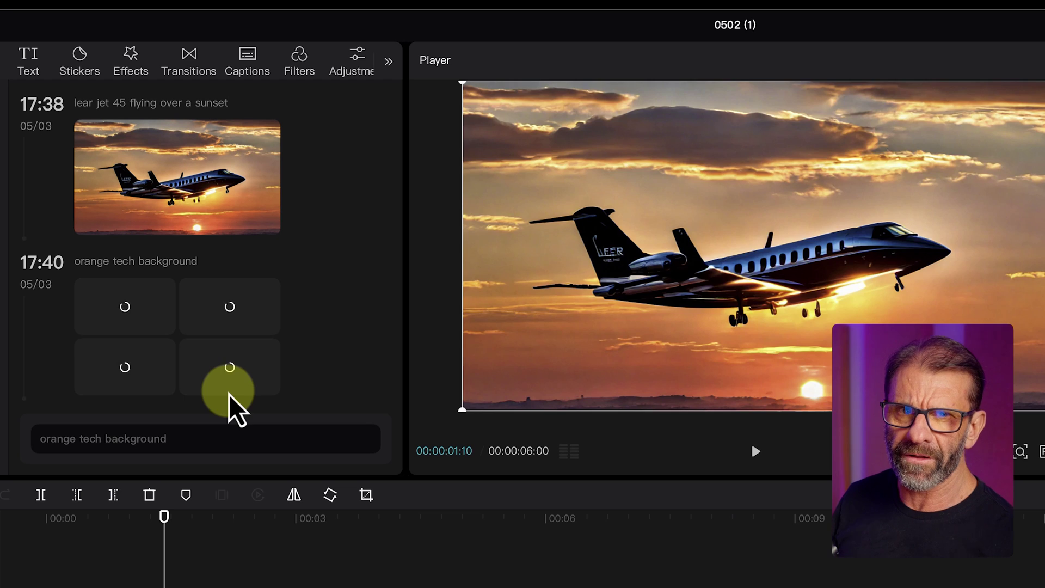
click(141, 321)
click(216, 303)
click(212, 351)
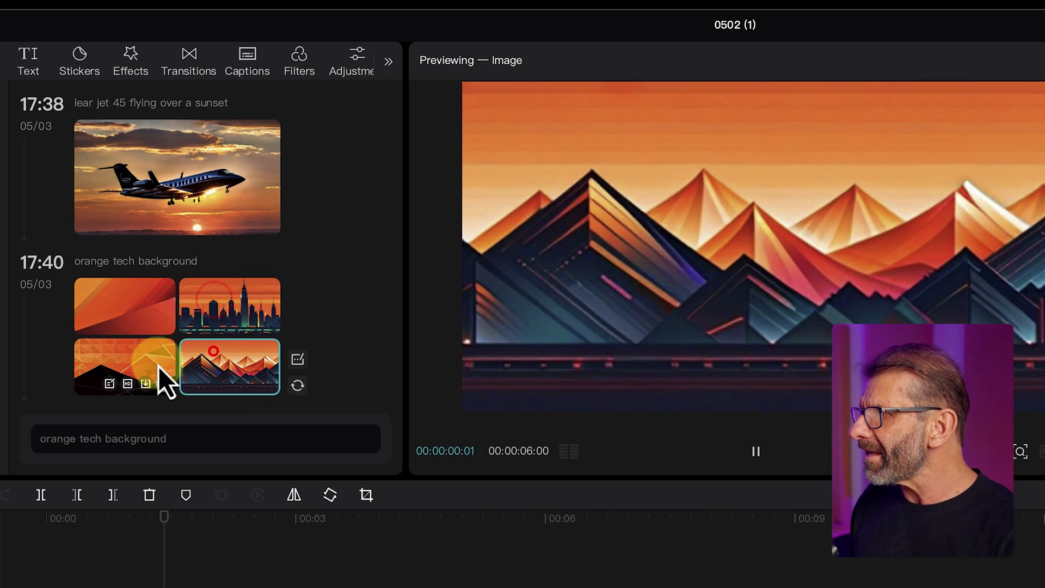
click(116, 362)
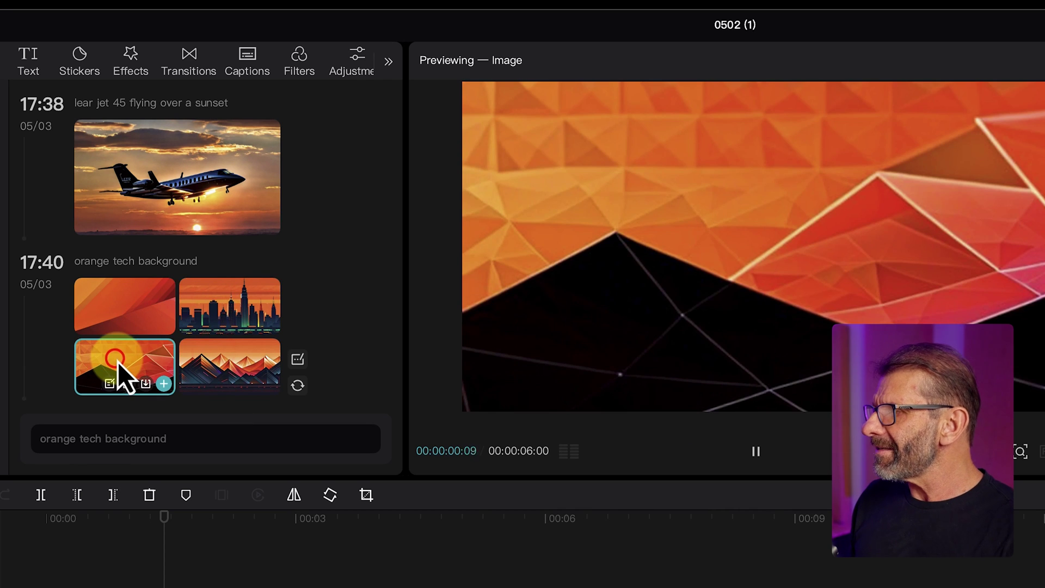
Step: Revise the prompt to 'orange hight tech background', generate, and preview the first result
click(83, 444)
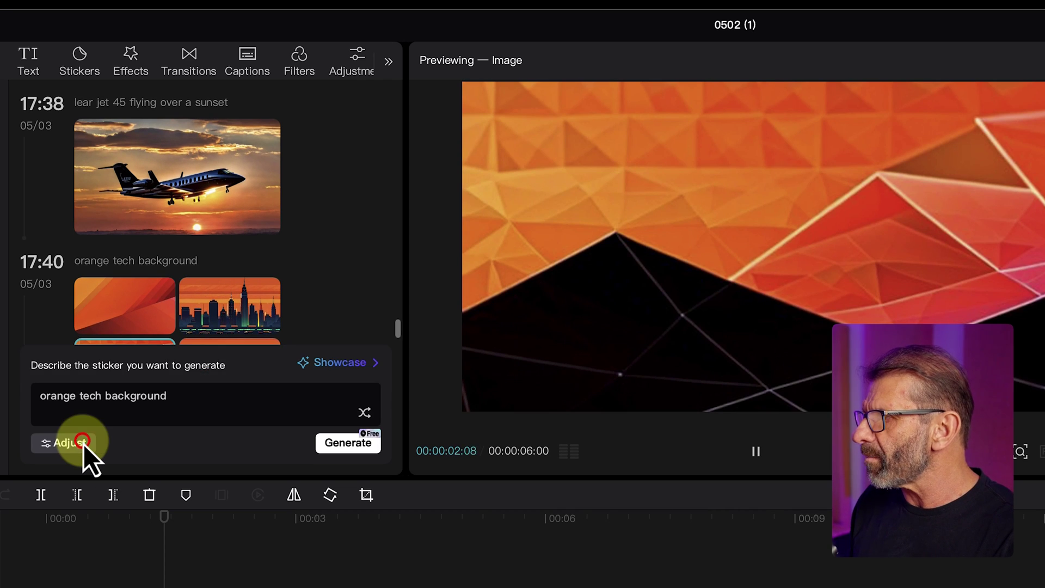
click(72, 397)
text(hight)
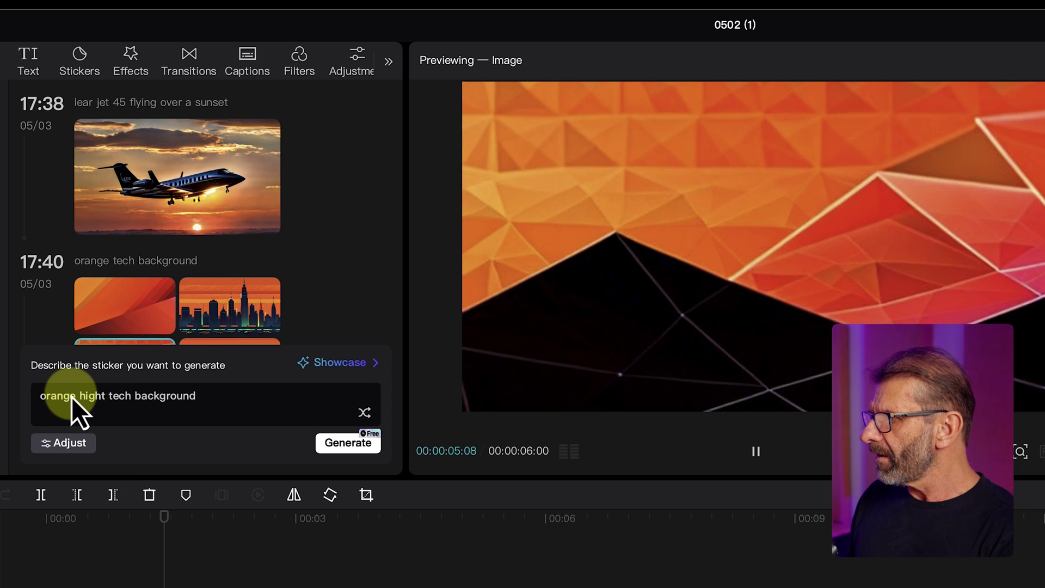
key(Return)
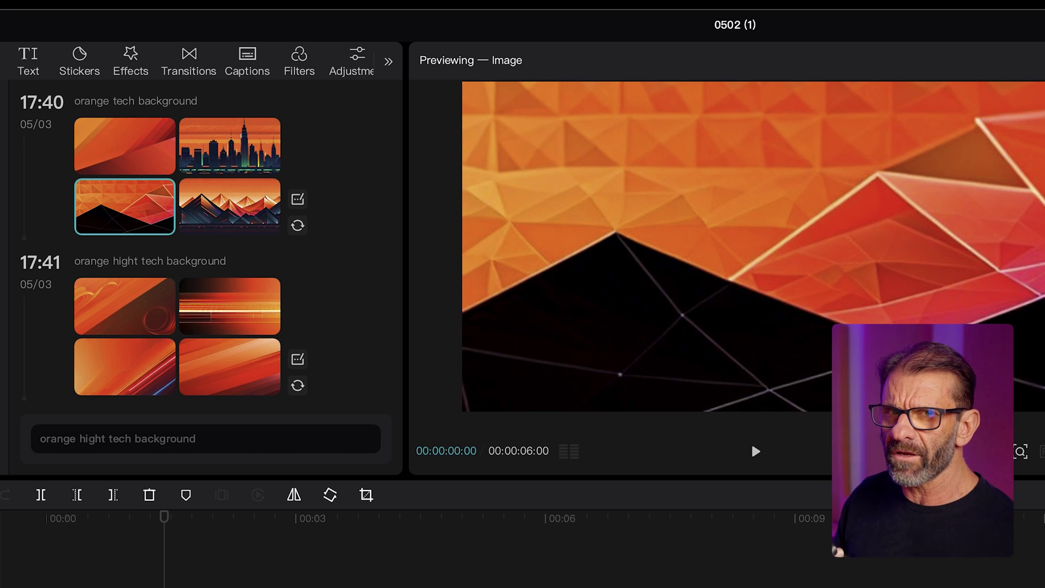
click(121, 300)
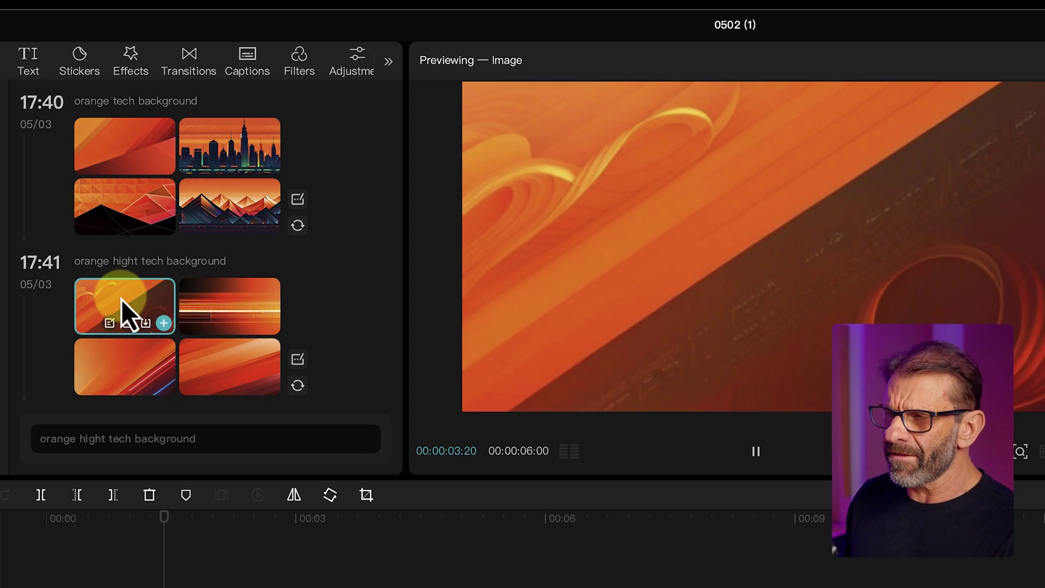
Step: Regenerate the 'orange hight tech background' set and preview each new image
click(298, 386)
click(159, 299)
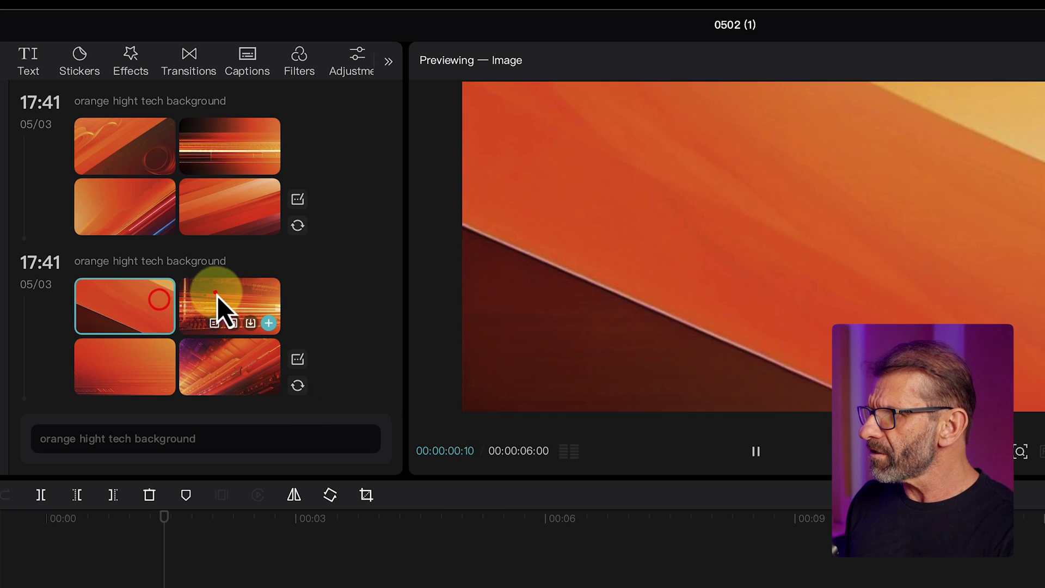
click(217, 296)
click(229, 363)
click(135, 367)
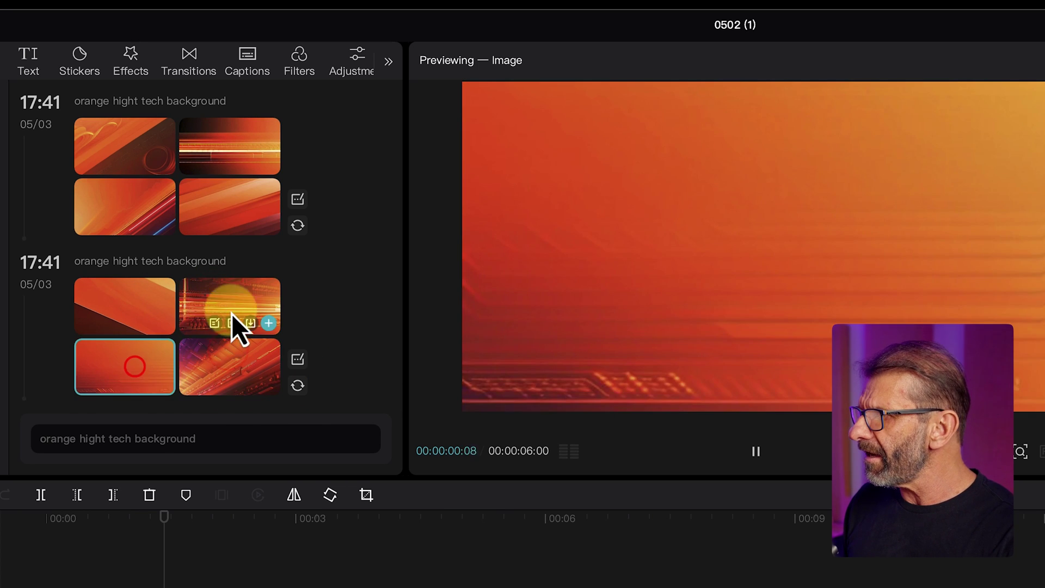
scroll(238, 338, down, 1)
click(242, 360)
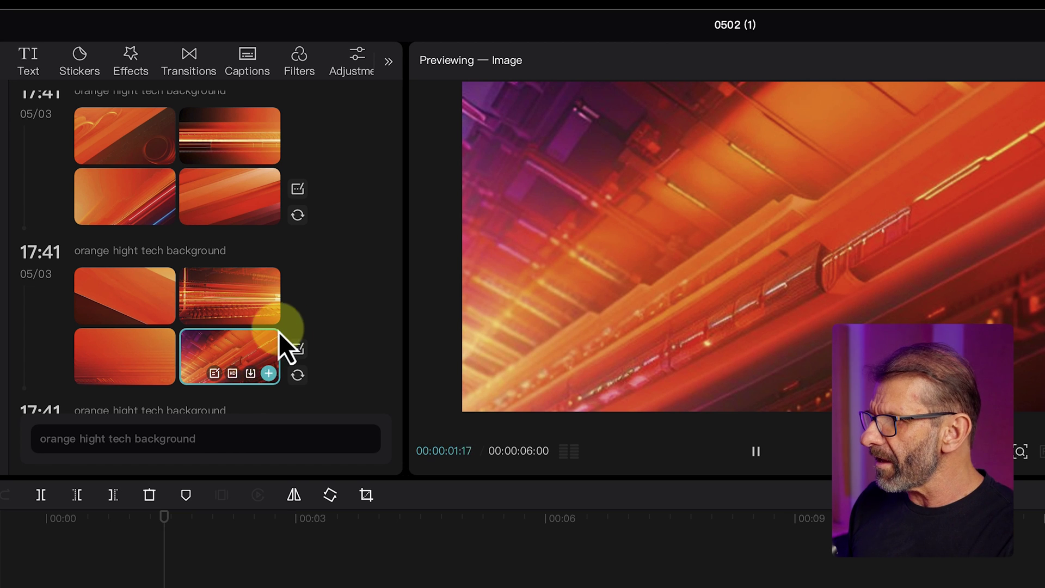
Step: Upscale the chosen orange background to HD and swap it in for the old timeline clip
click(233, 375)
click(198, 338)
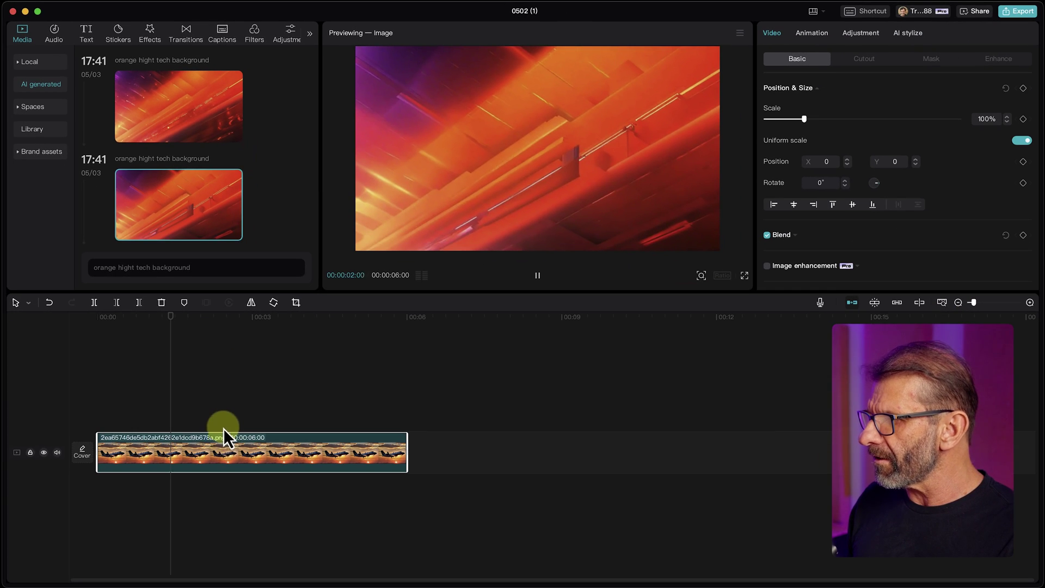
key(Delete)
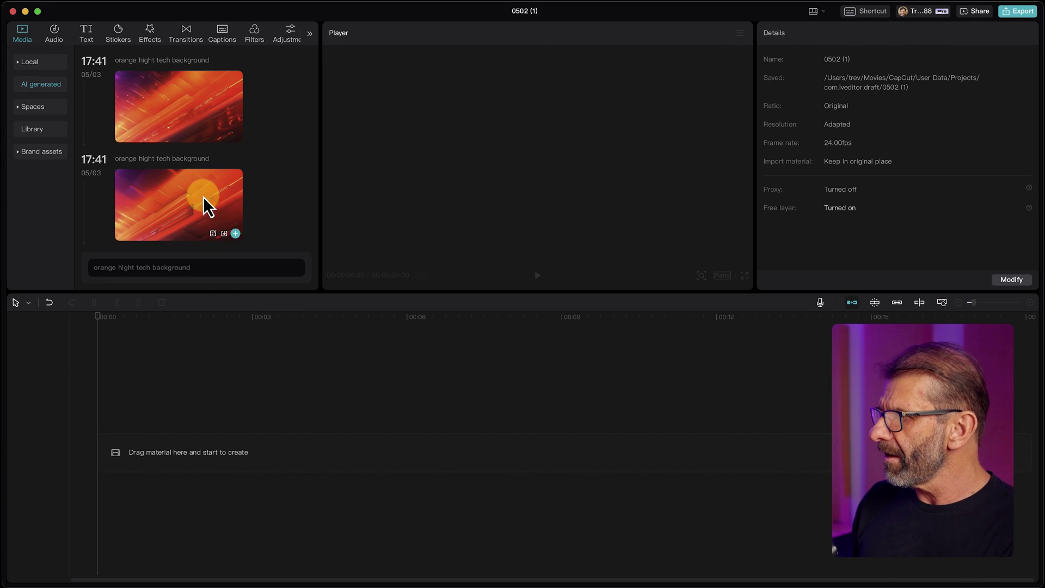
click(235, 234)
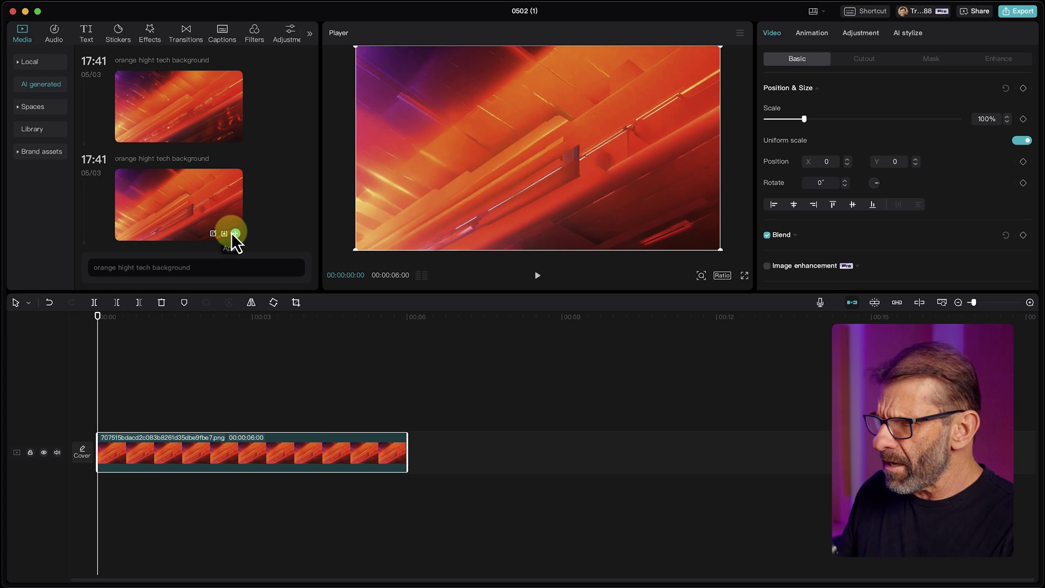
click(29, 62)
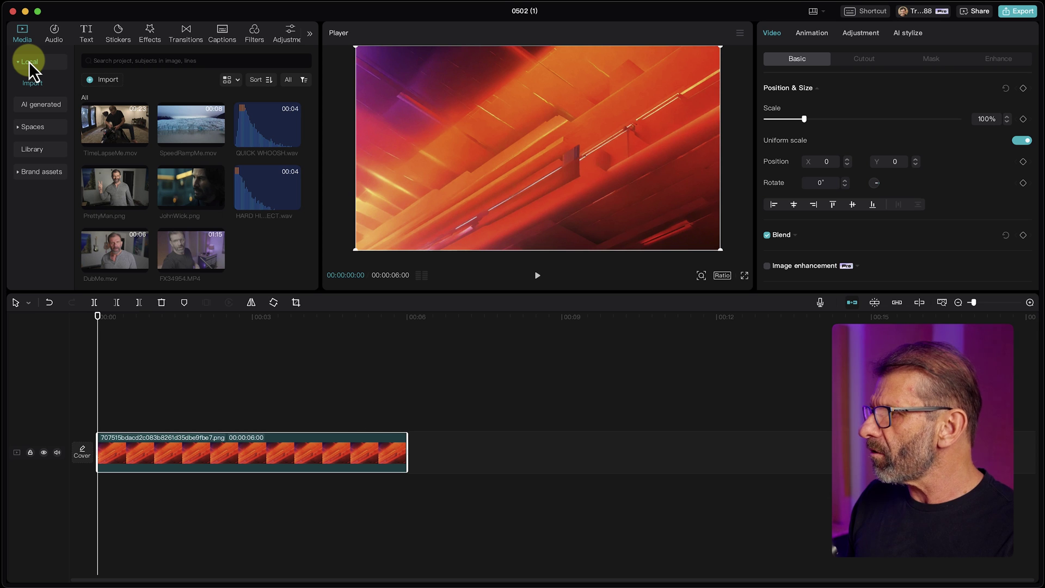
Step: Layer PrettyMan.png above the orange background and apply Auto cutout to remove his room
drag(113, 196, 98, 415)
key(shift+z)
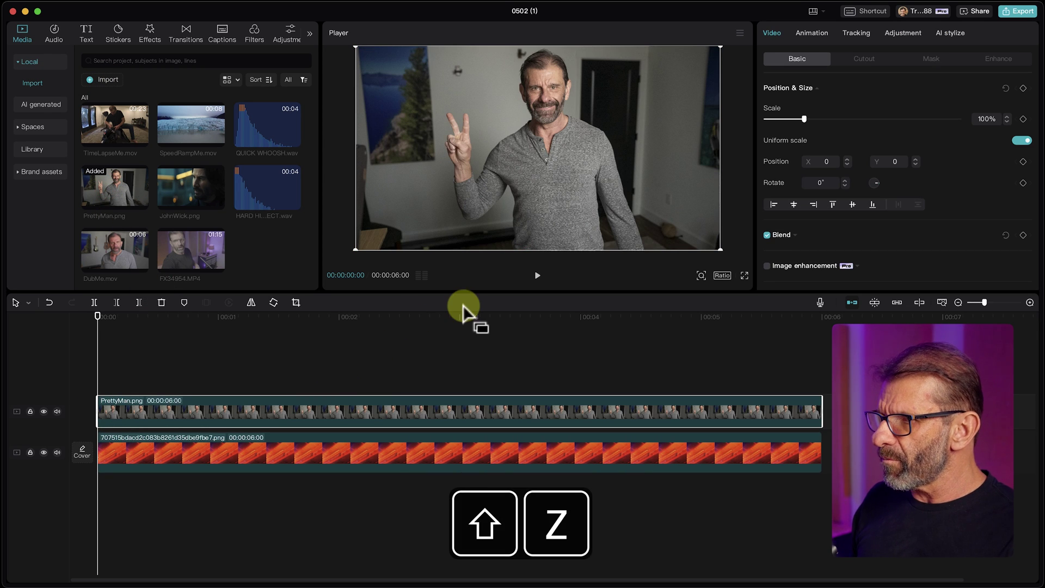
drag(469, 316, 571, 308)
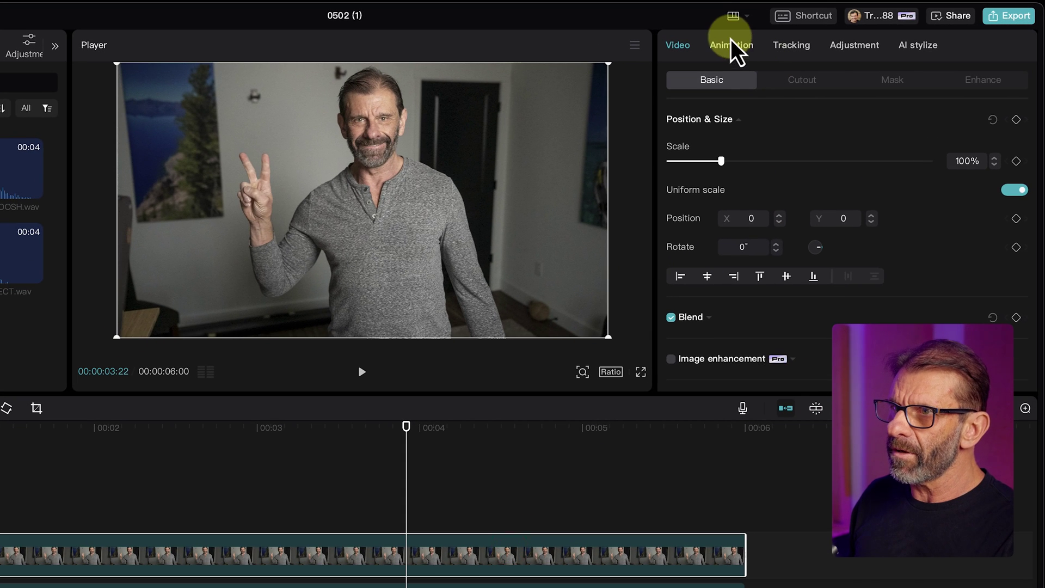
click(795, 82)
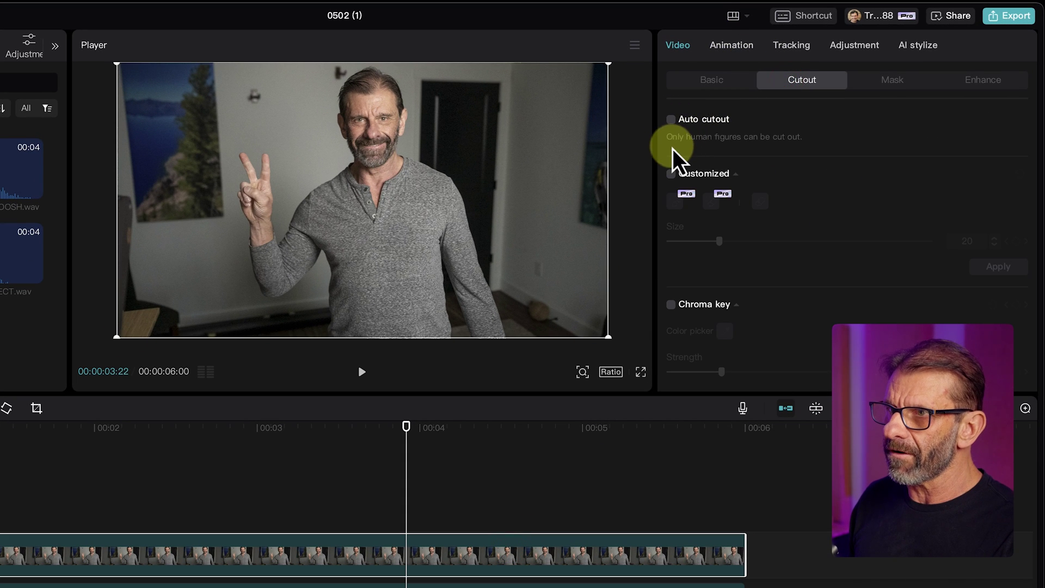
click(670, 120)
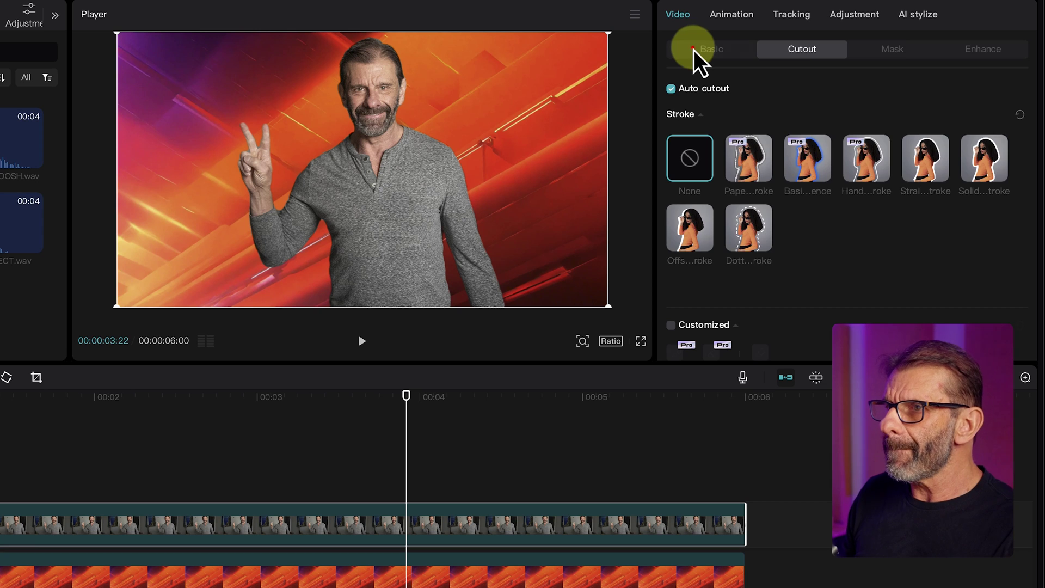
Step: Enable Relight on the cut-out man and apply the Facial Warm light preset
click(784, 65)
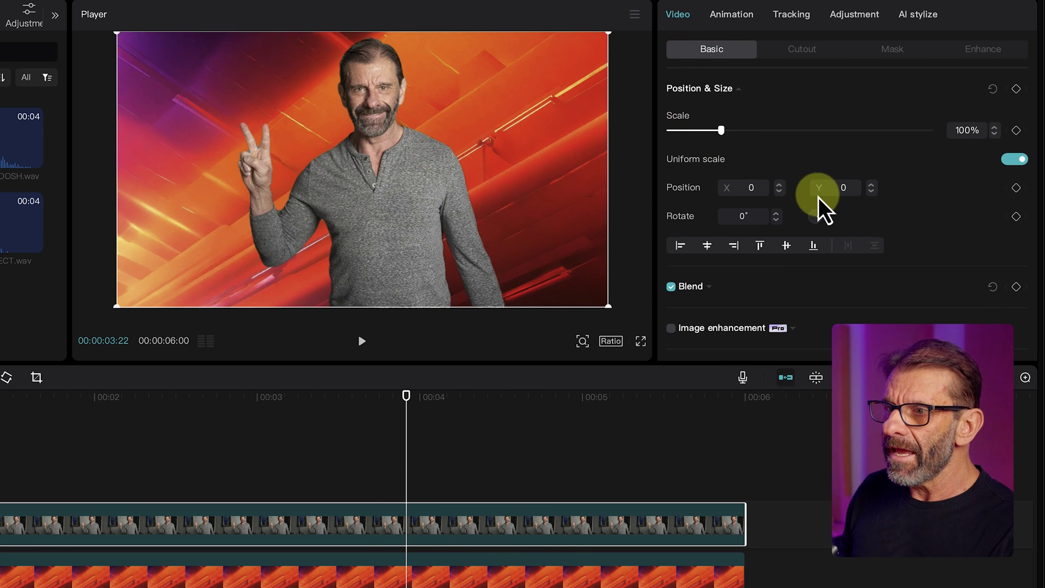
scroll(816, 206, down, 2)
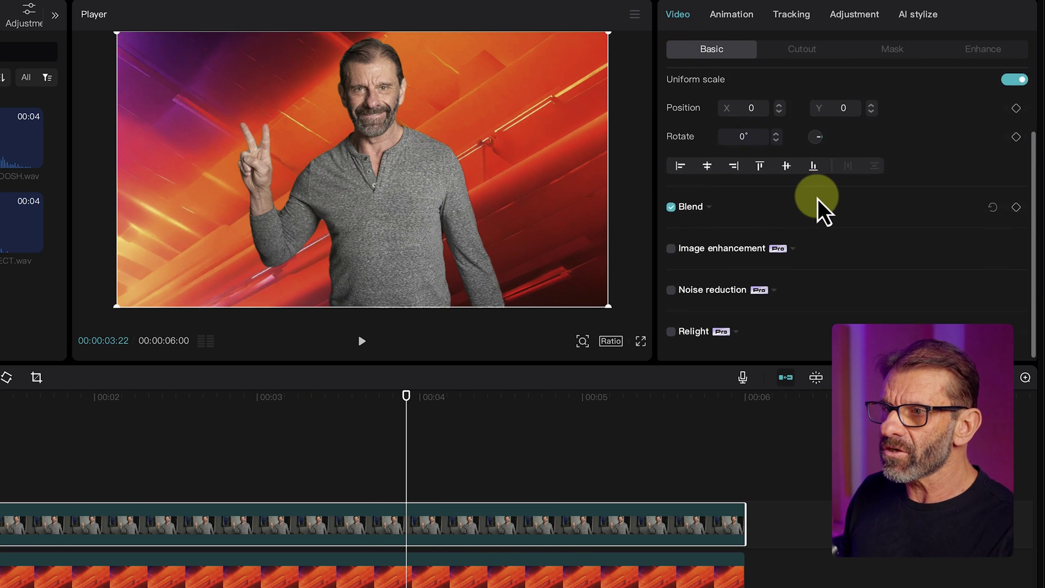
click(673, 331)
scroll(822, 223, down, 2)
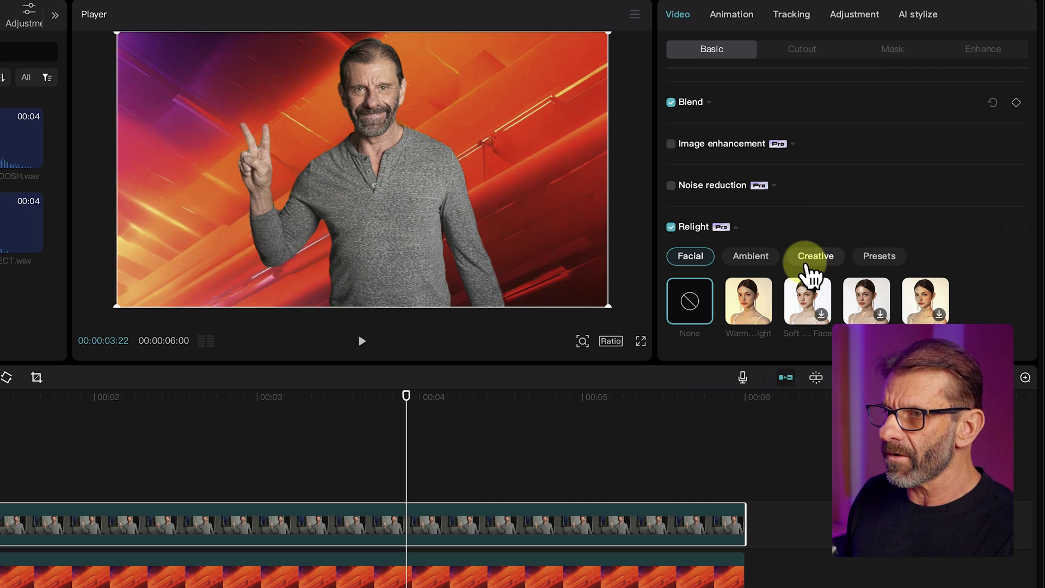
click(811, 258)
scroll(942, 229, down, 1)
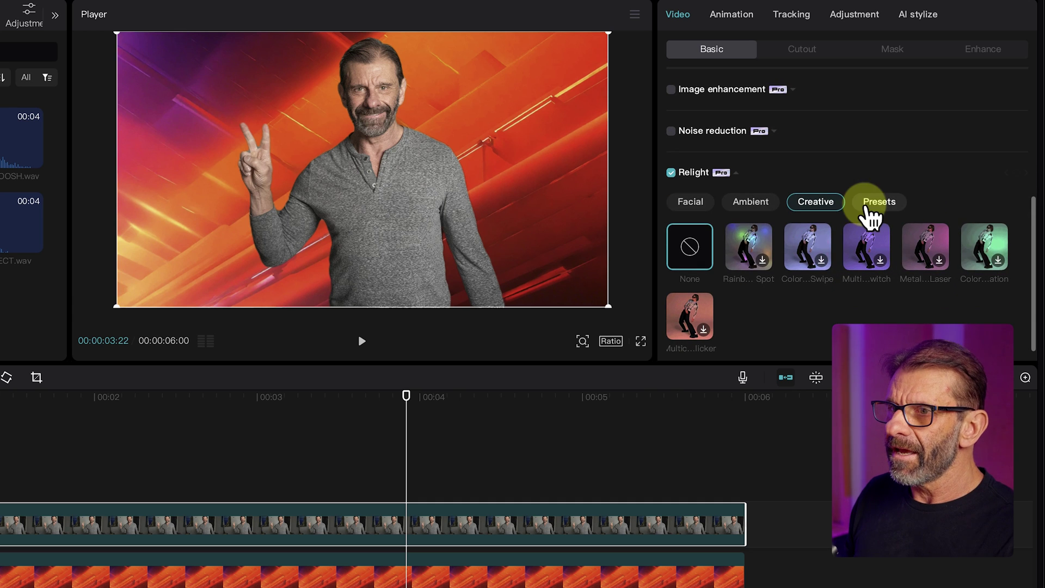
click(871, 204)
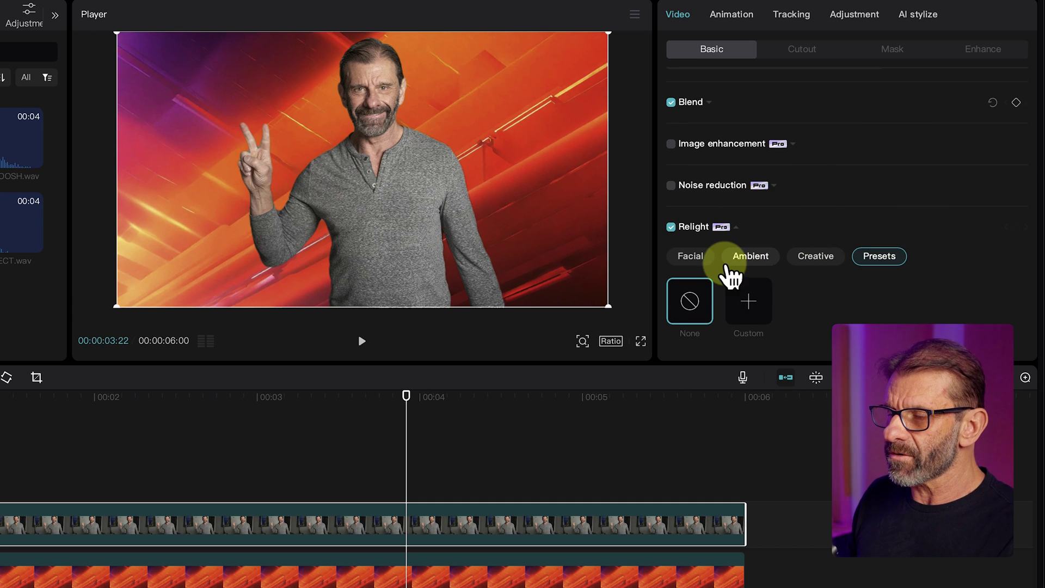
click(702, 261)
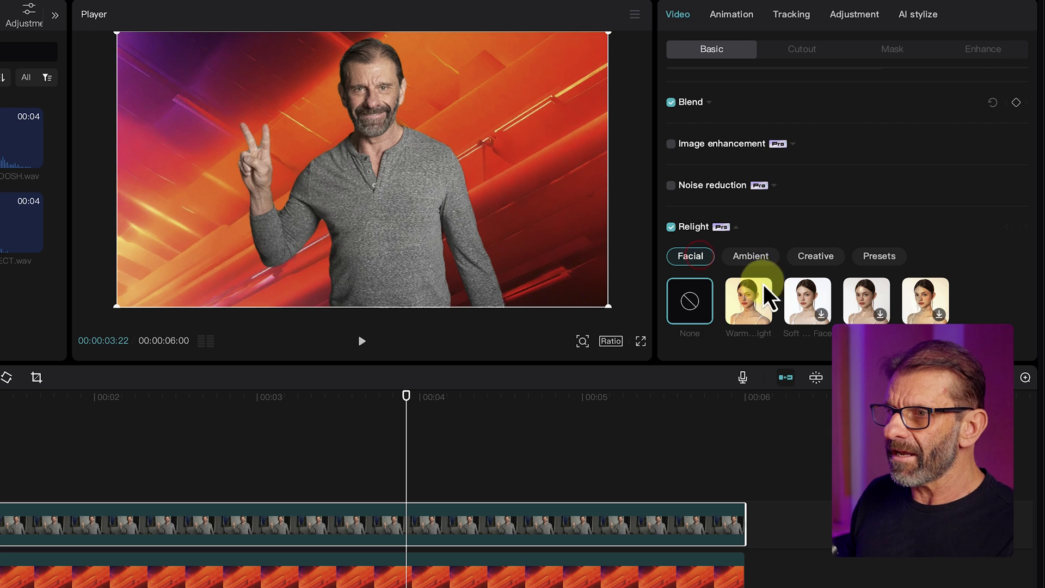
click(763, 299)
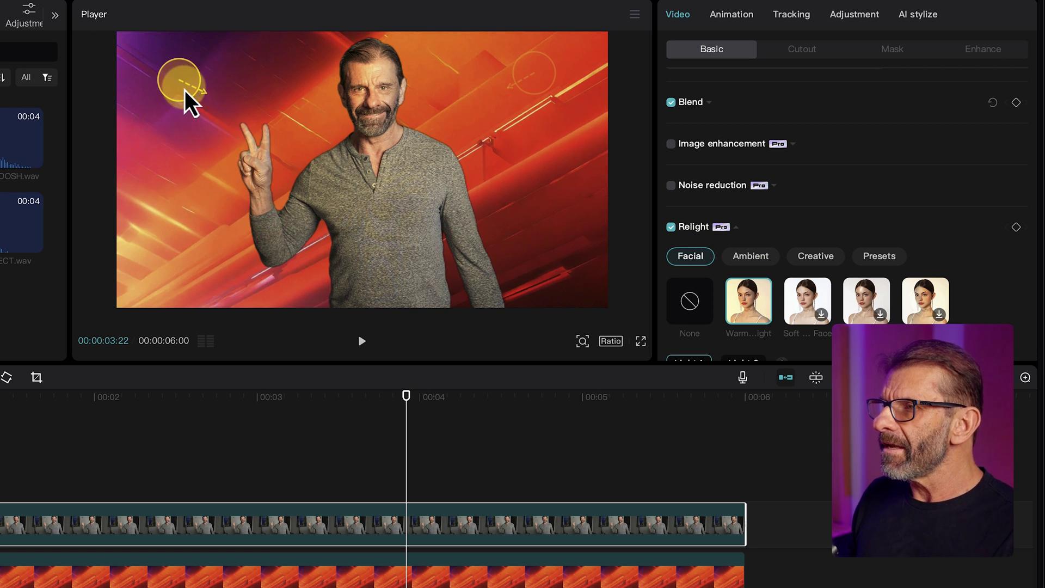
Step: Remove the second light, move the light upper right, and dim intensity to 34
scroll(776, 253, down, 4)
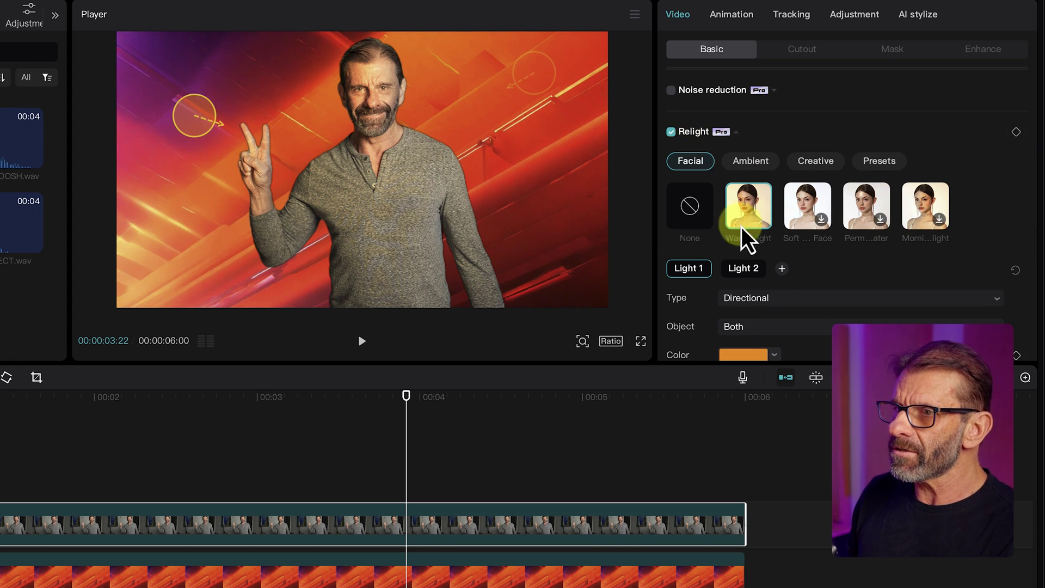
click(766, 262)
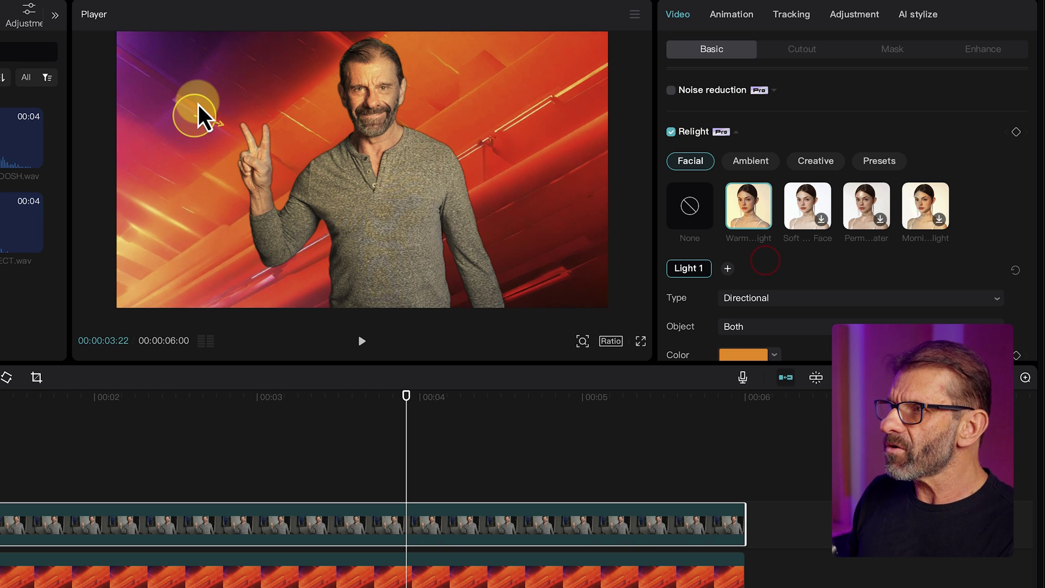
drag(203, 125, 563, 88)
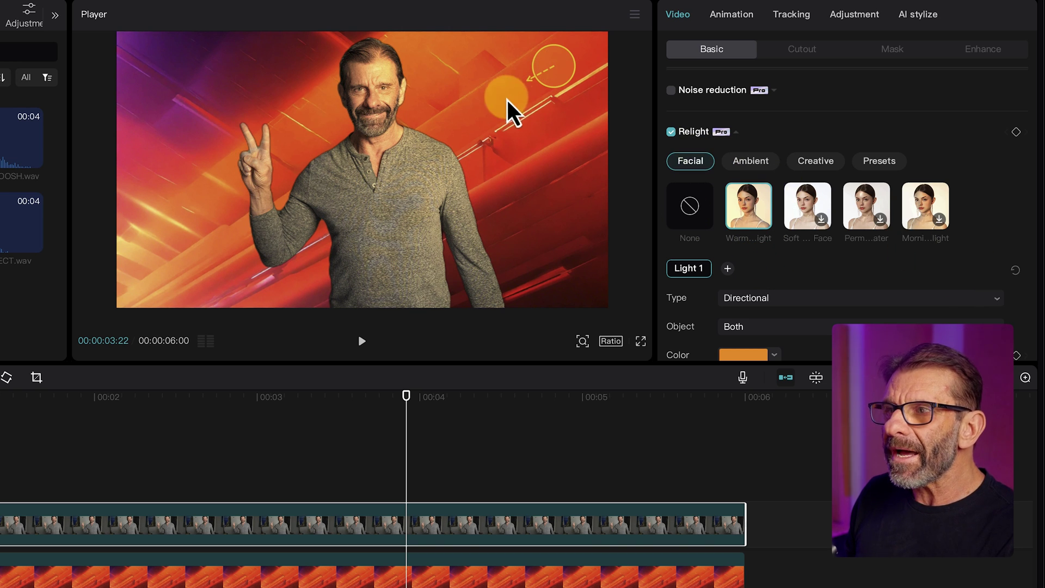
scroll(779, 155, down, 2)
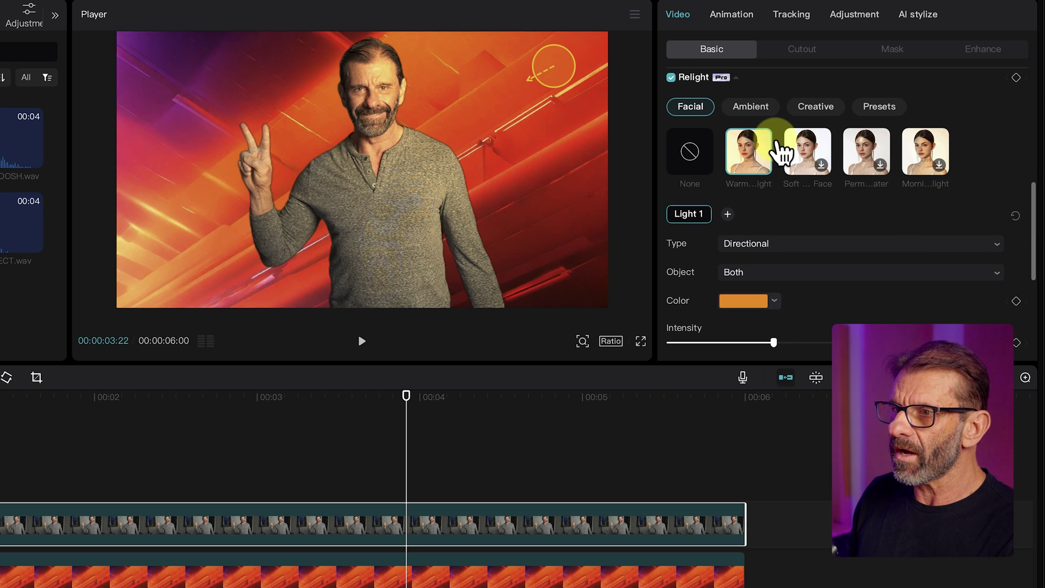
drag(771, 341, 744, 344)
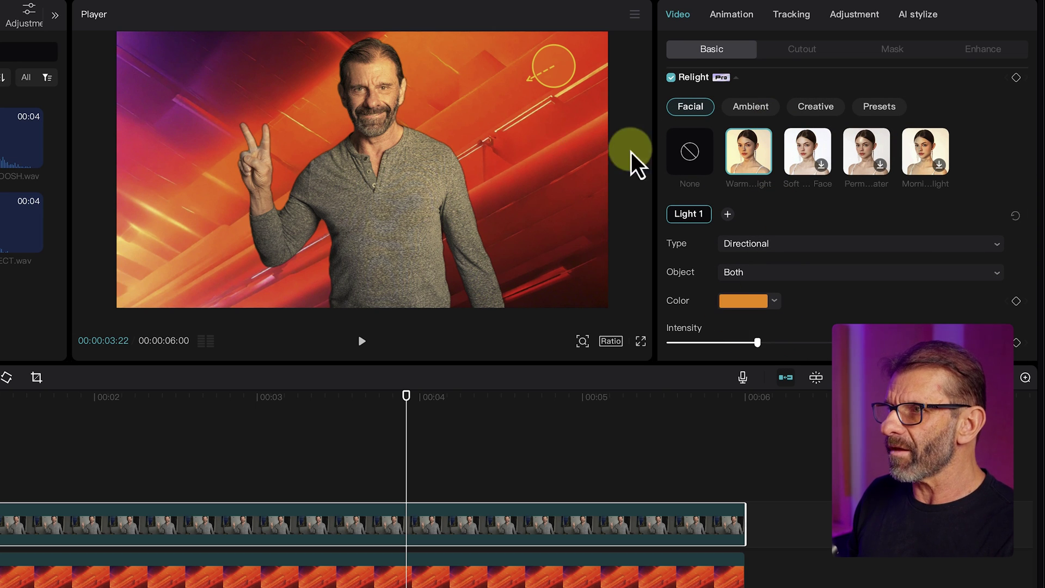
Step: Set relight radius to 61, distance to 78, and lower brightness to 71
scroll(885, 196, down, 3)
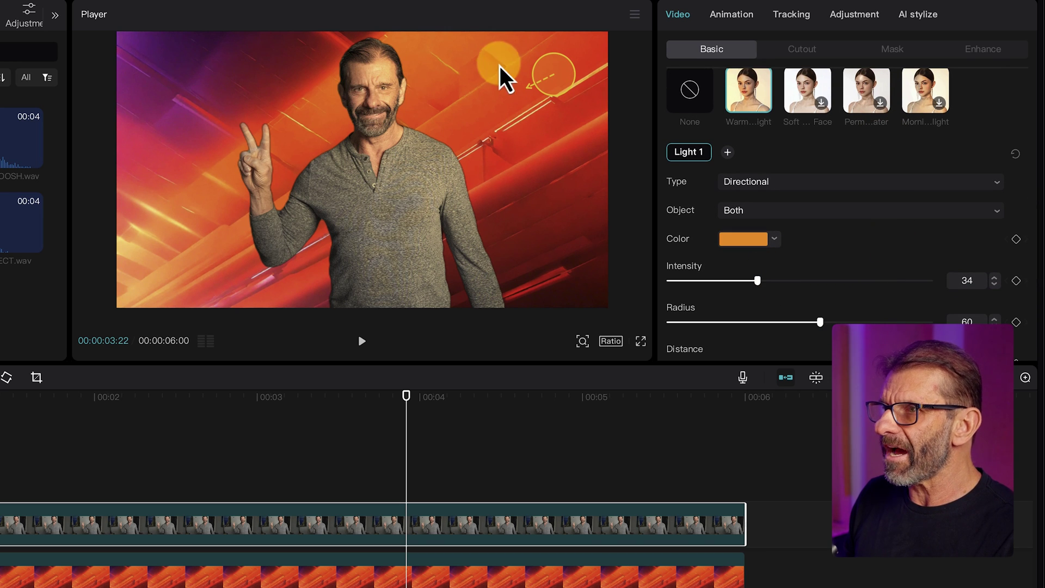
drag(820, 323, 543, 302)
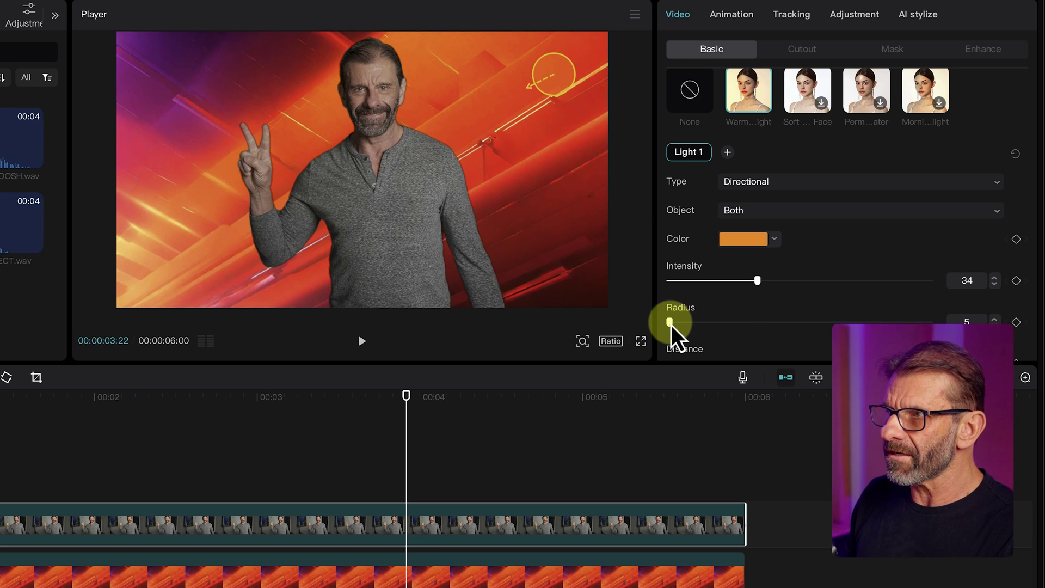
drag(672, 325, 826, 295)
scroll(850, 242, down, 5)
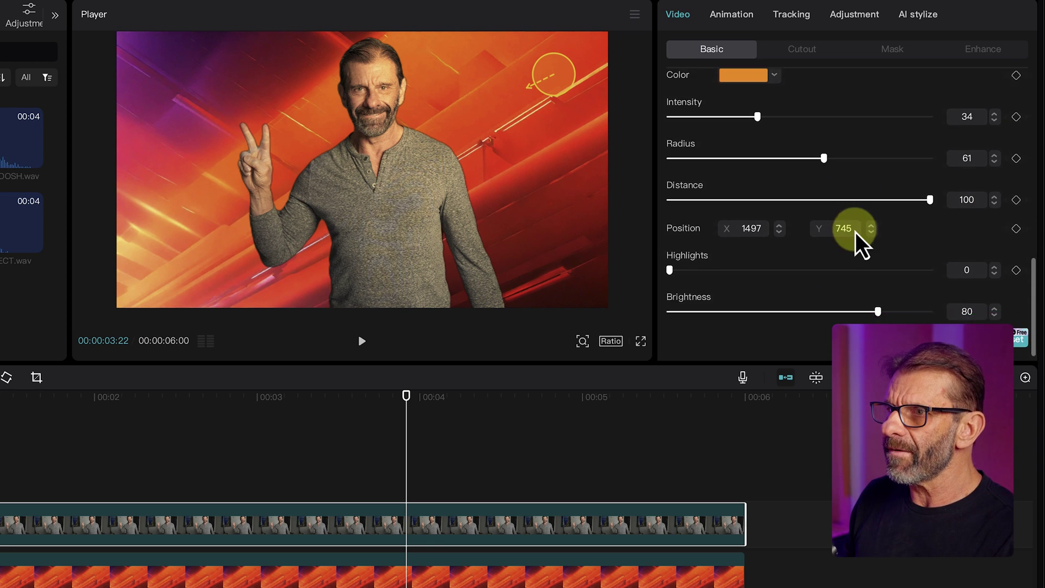
mouse_move(914, 196)
mouse_down()
mouse_move(586, 193)
mouse_move(901, 181)
mouse_up()
drag(878, 304, 854, 303)
drag(675, 261, 617, 253)
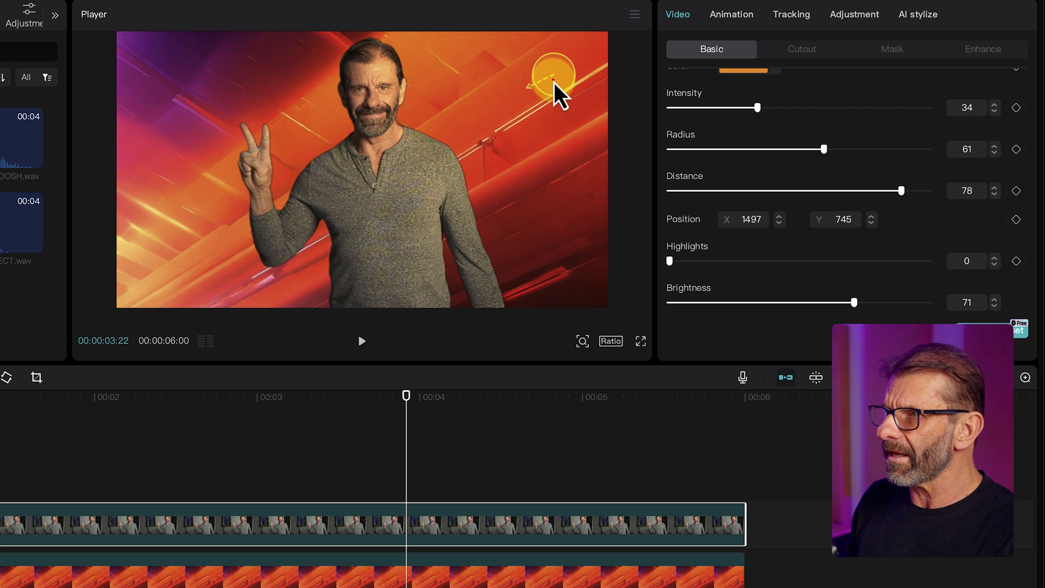
Step: Reposition the light to 1564/878, raise brightness to 74, and toggle relight to compare
drag(554, 83, 564, 64)
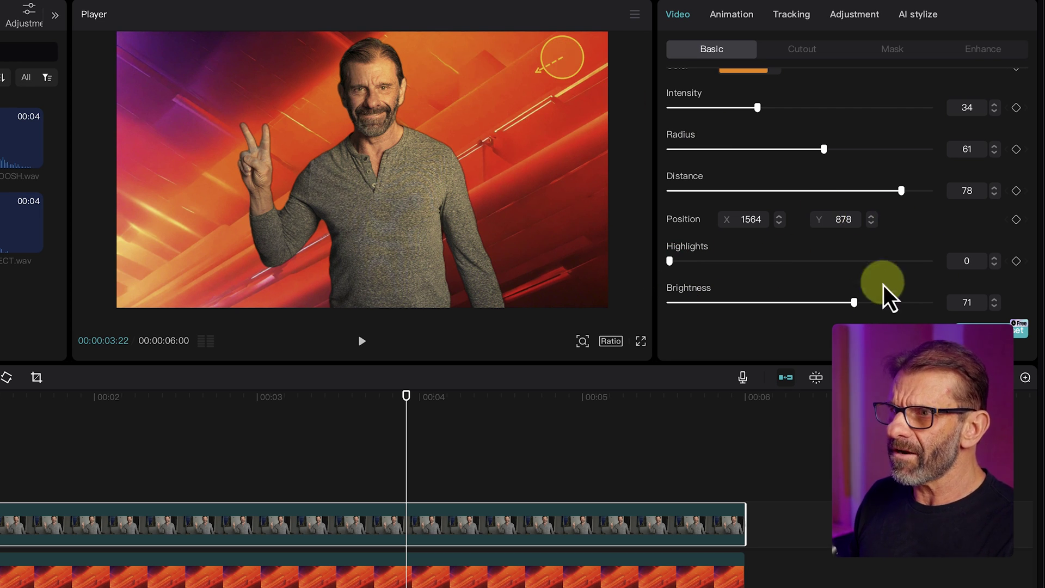
drag(858, 304, 868, 298)
scroll(867, 298, up, 6)
click(683, 162)
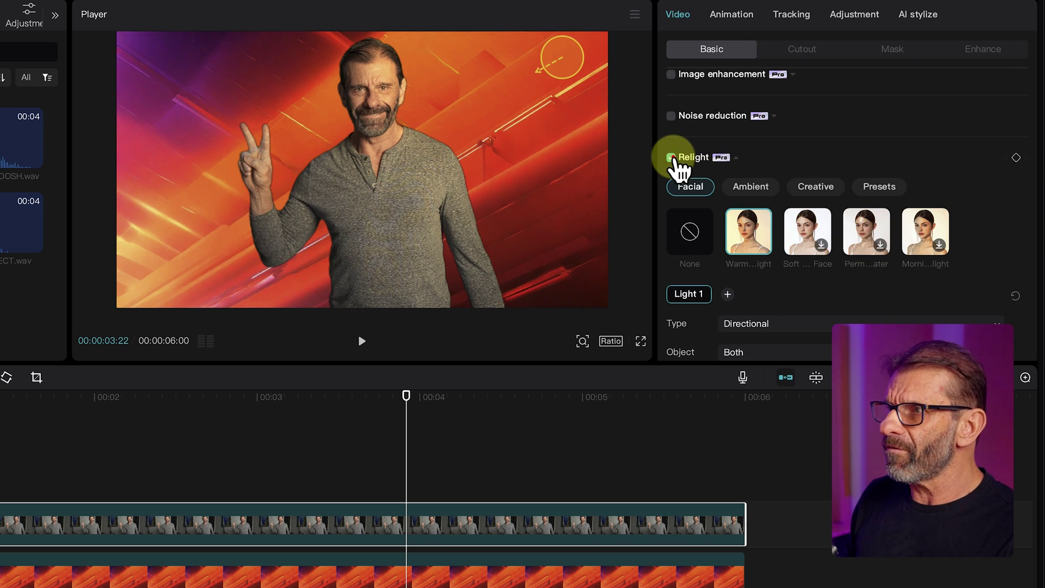
click(672, 158)
click(673, 158)
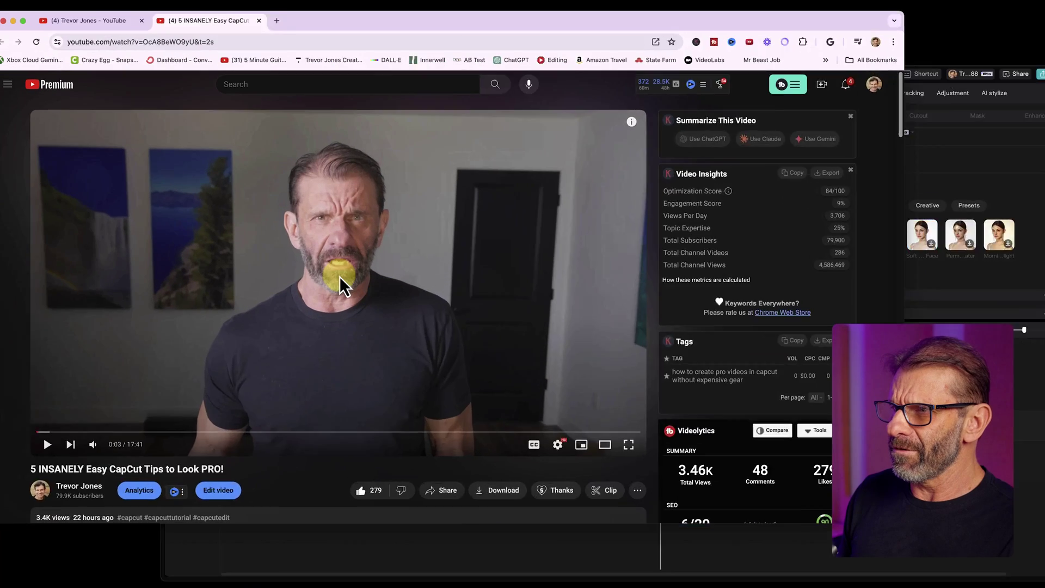
Step: Open Super Thanks on the CapCut tips video, slide to $500.00, then back to $2.00
scroll(518, 299, down, 2)
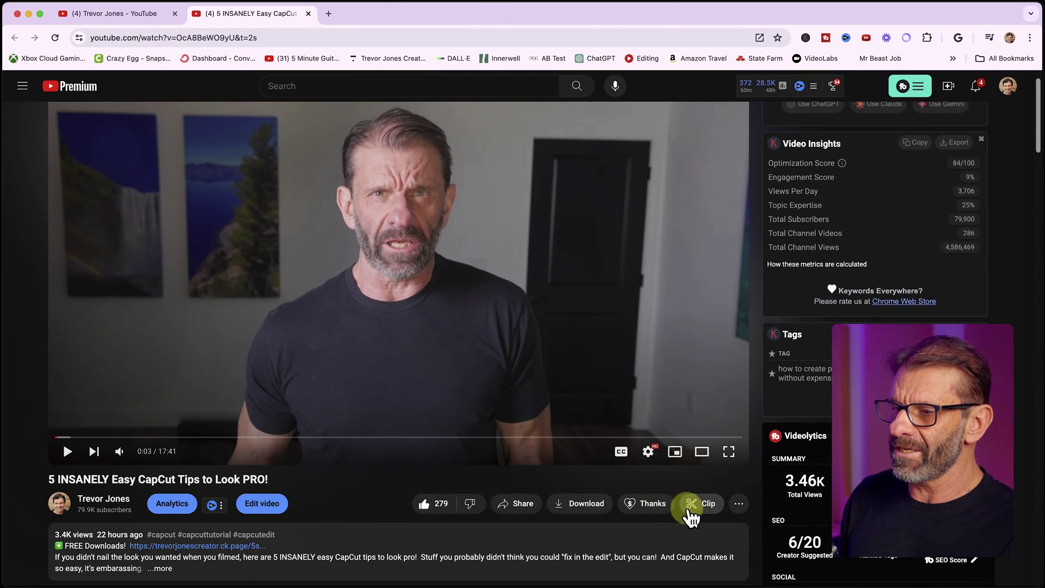
click(737, 504)
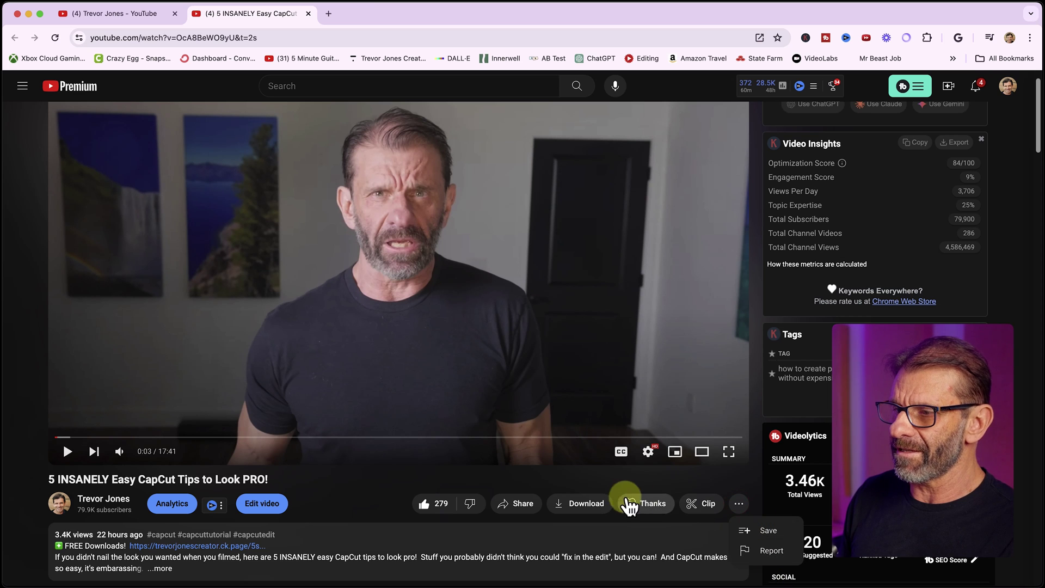
click(641, 504)
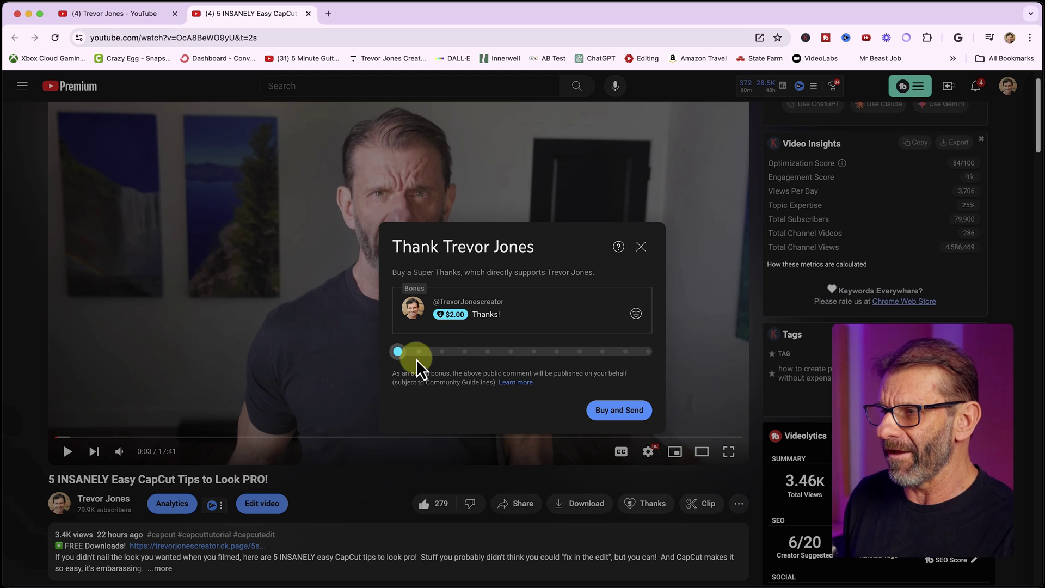
drag(392, 356, 657, 351)
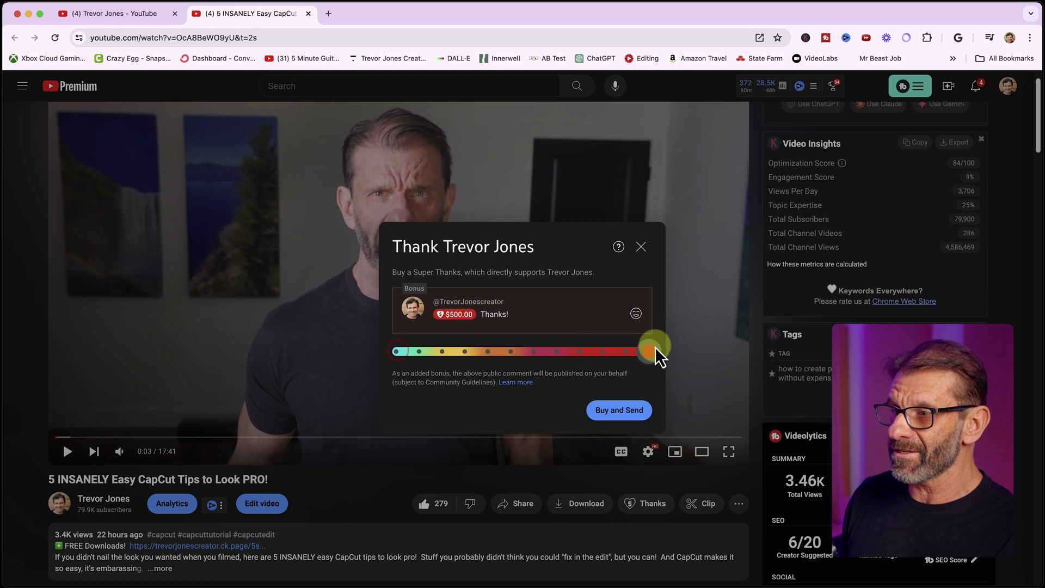
drag(554, 365, 353, 368)
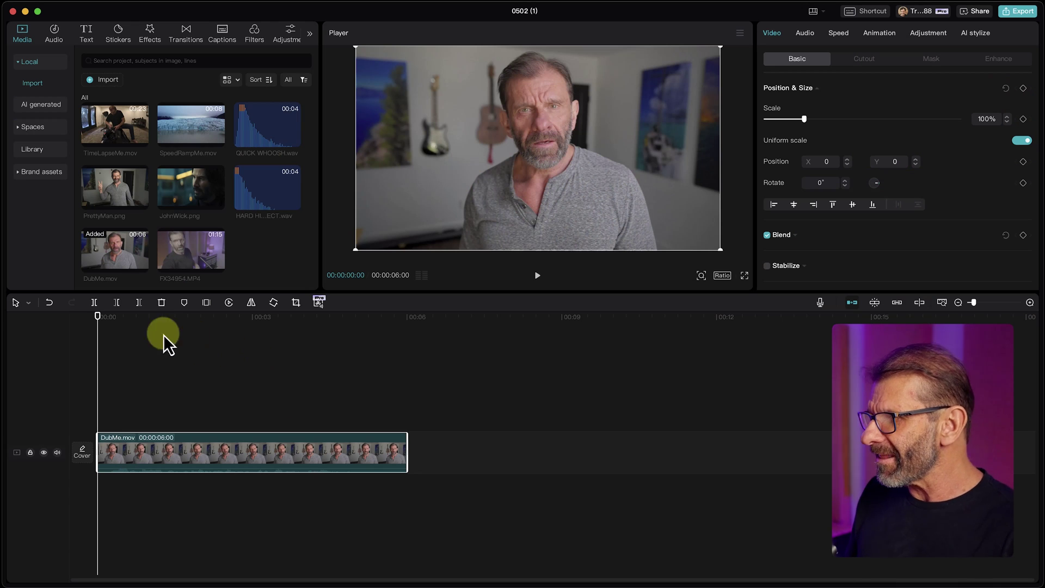
Step: Add JohnWick.png to the timeline right after the DubMe clip
drag(159, 325, 339, 342)
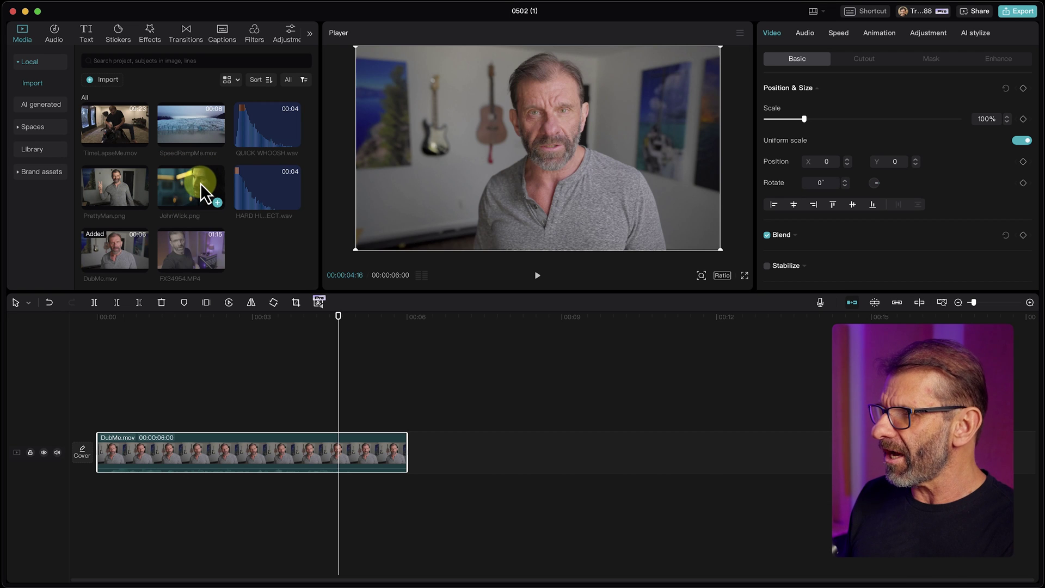
click(217, 203)
drag(461, 320, 538, 337)
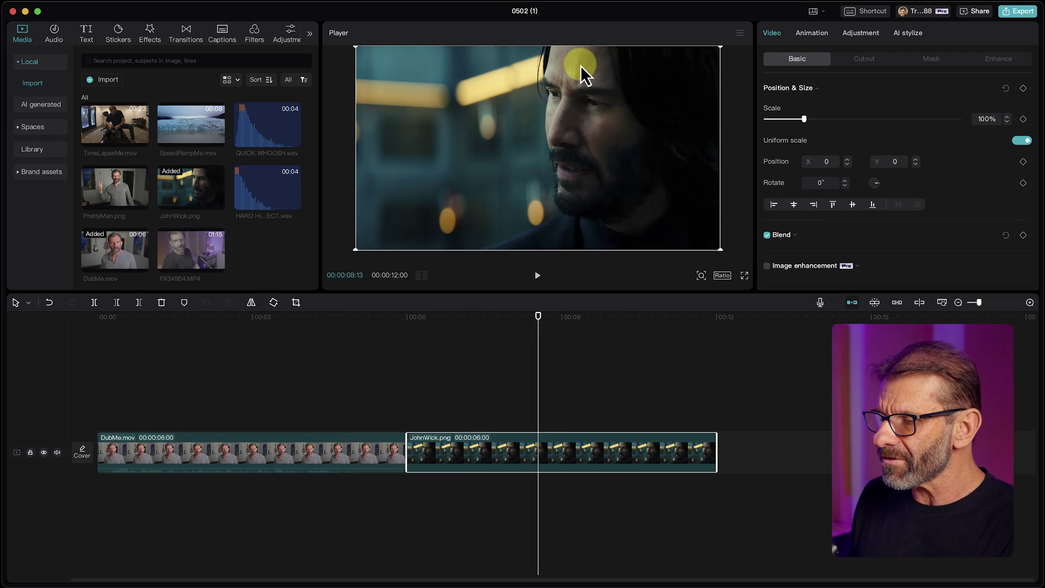
Step: Select the DubMe clip and turn on Color match in its Adjustment settings
click(334, 320)
click(334, 457)
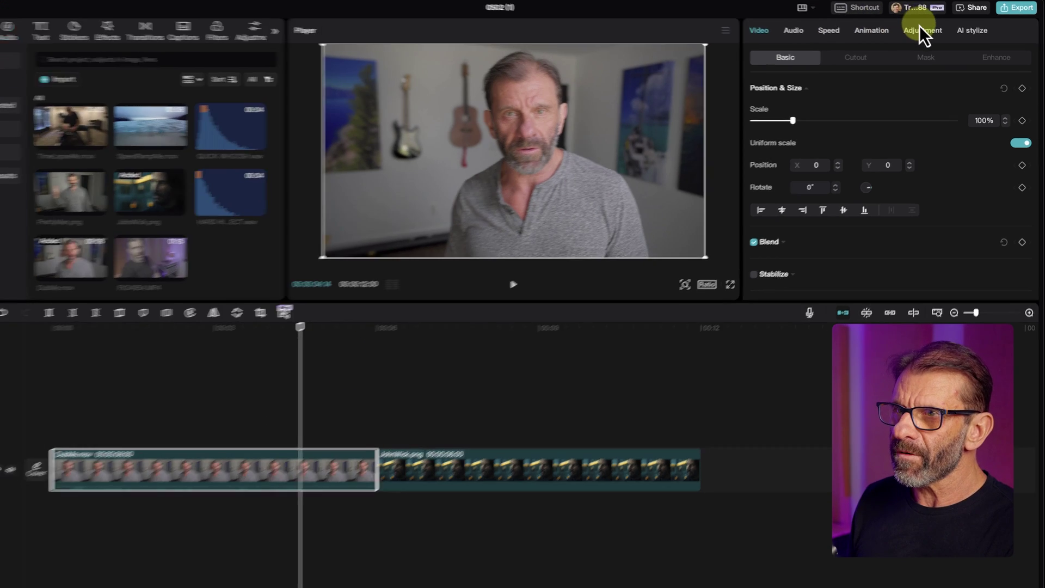
click(928, 33)
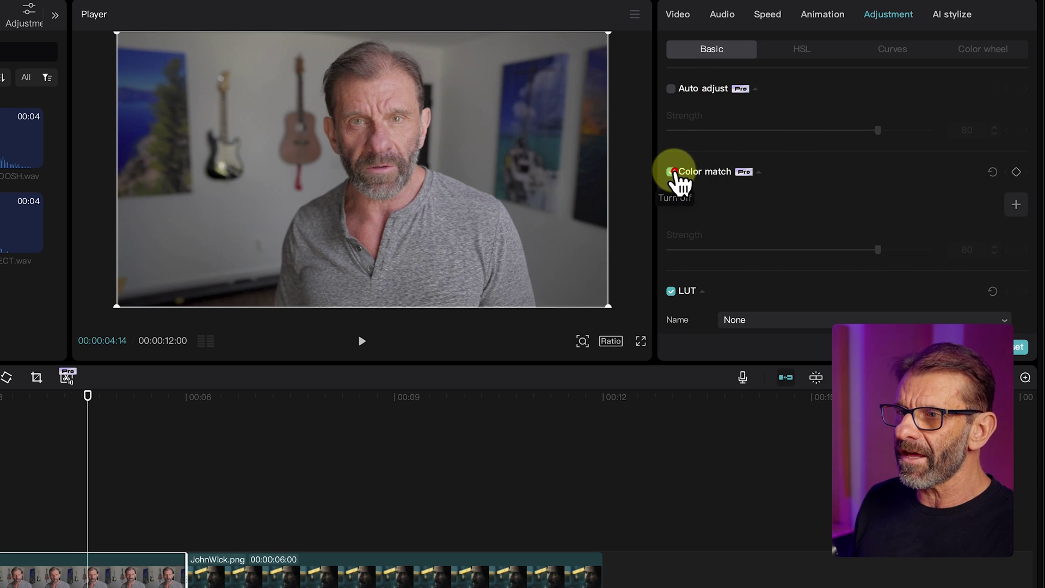
click(1016, 205)
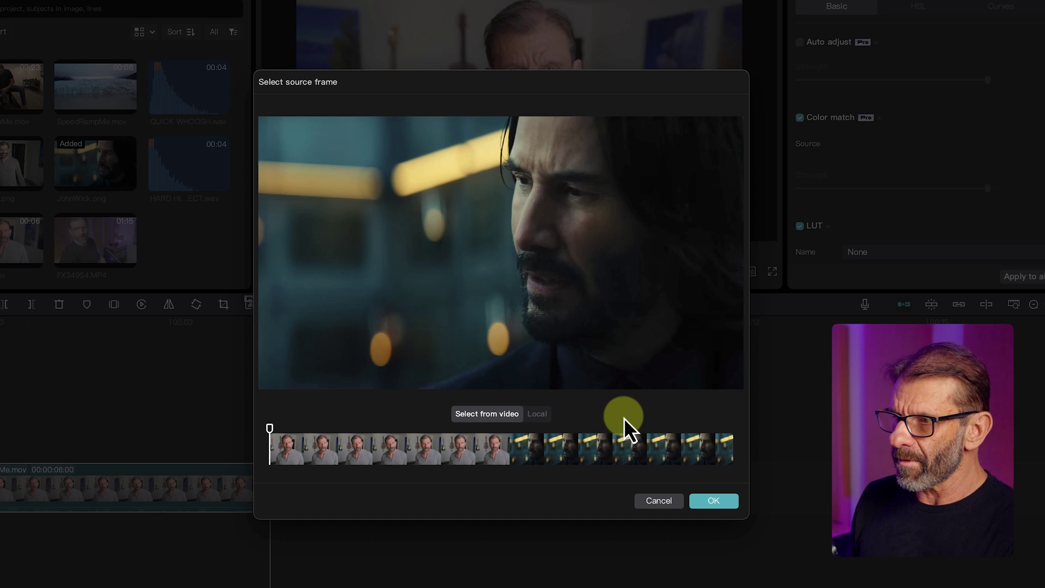
Step: Colour-match DubMe.mov to a later frame picked from the John Wick shot
click(614, 450)
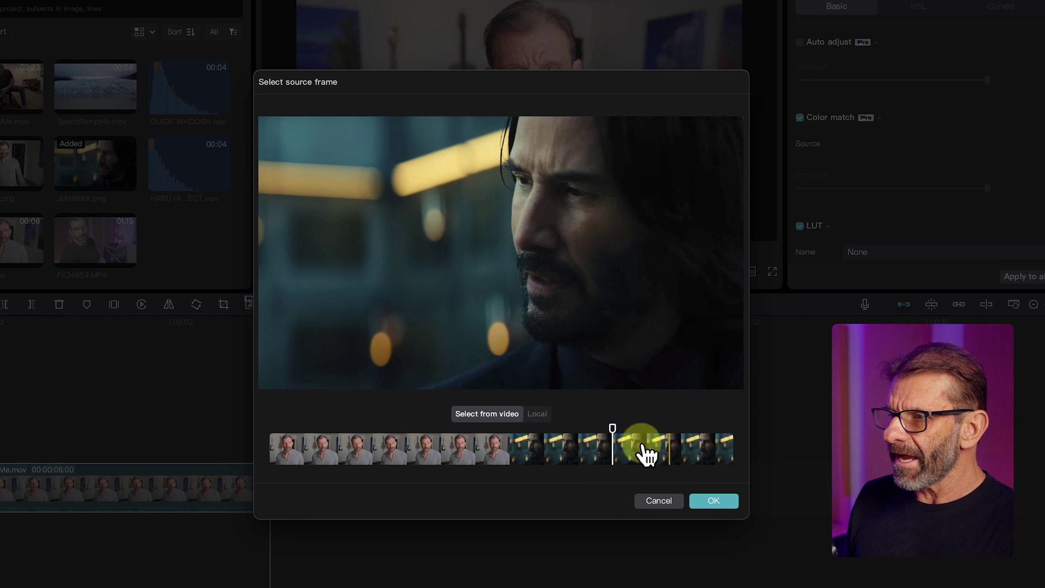
click(539, 415)
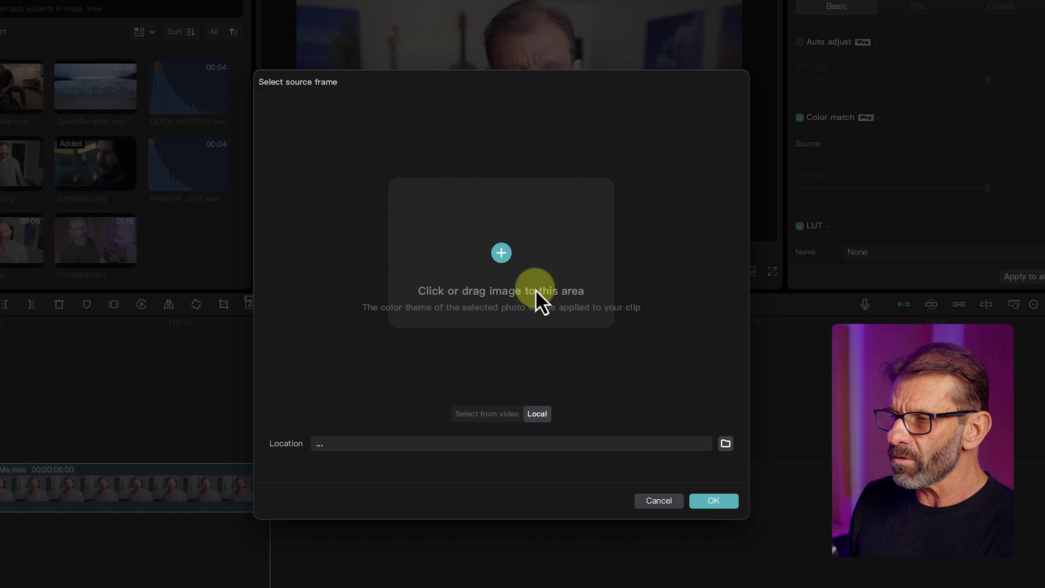
click(485, 415)
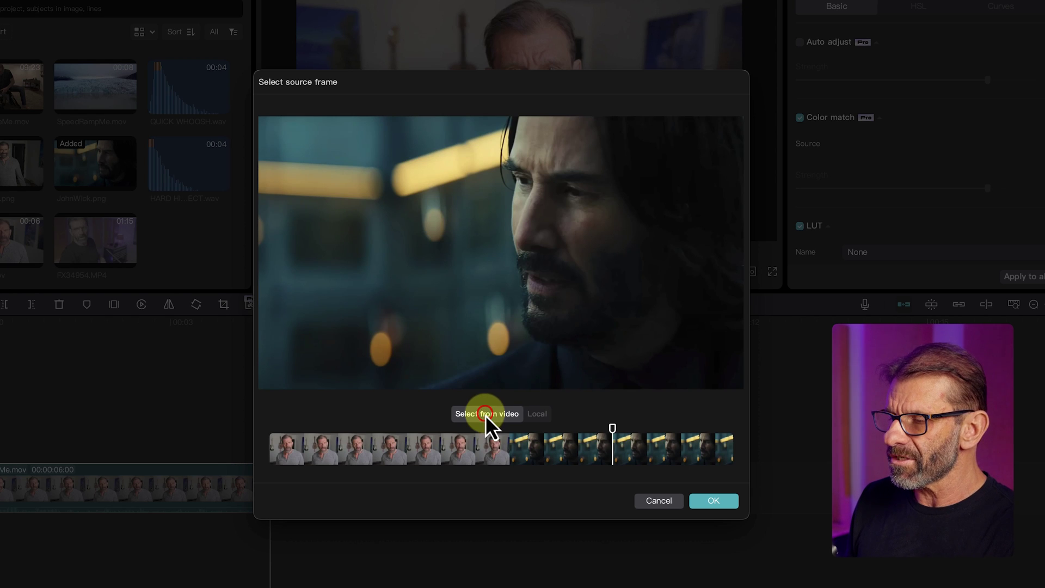
drag(616, 430, 659, 427)
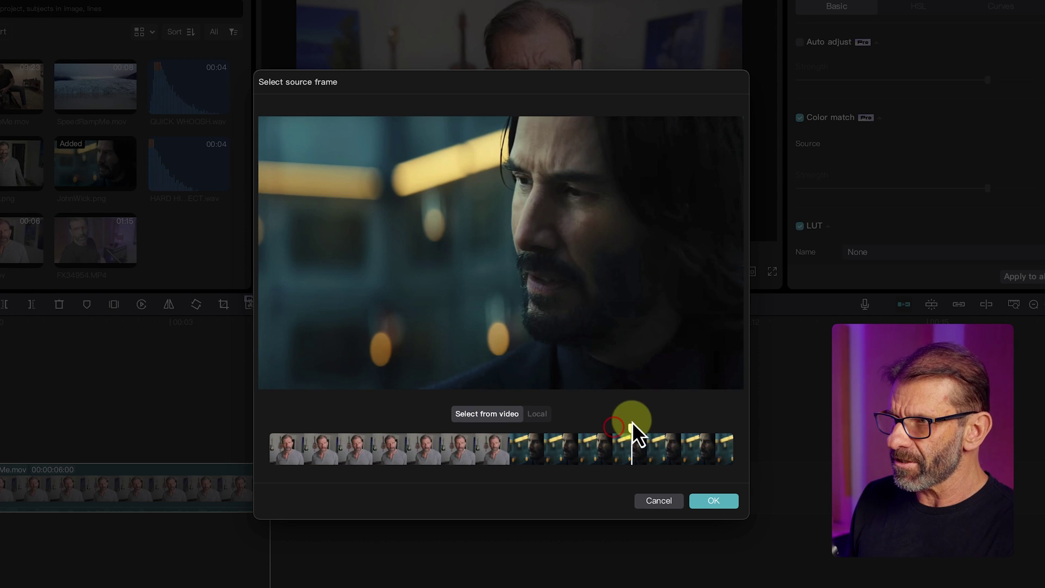
click(716, 500)
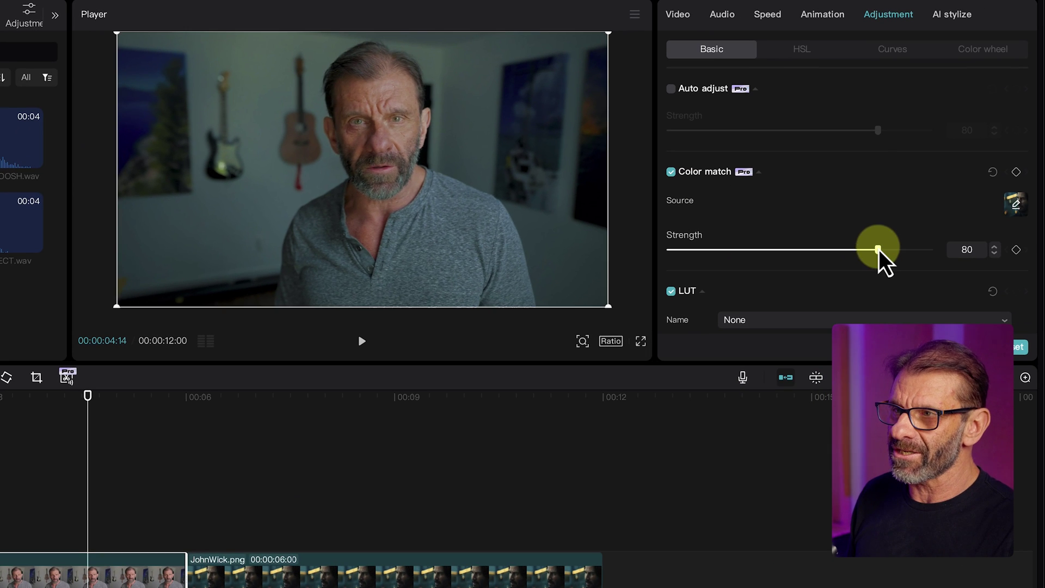
Step: Set the John Wick colour match strength to 100 and toggle it off and on to compare
drag(987, 188, 1040, 180)
mouse_move(930, 249)
mouse_down()
mouse_move(812, 250)
mouse_move(932, 252)
mouse_up()
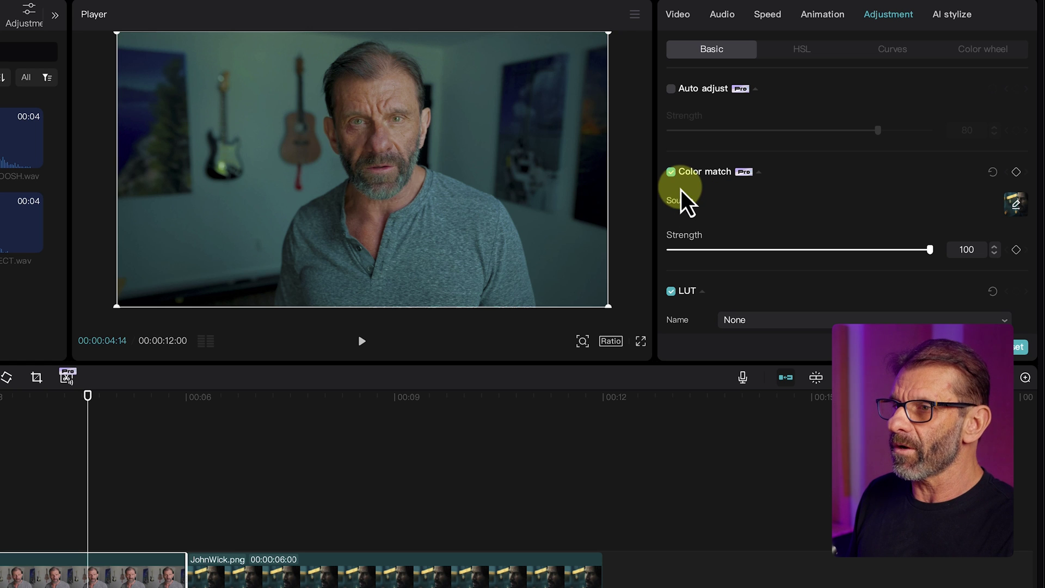
click(673, 173)
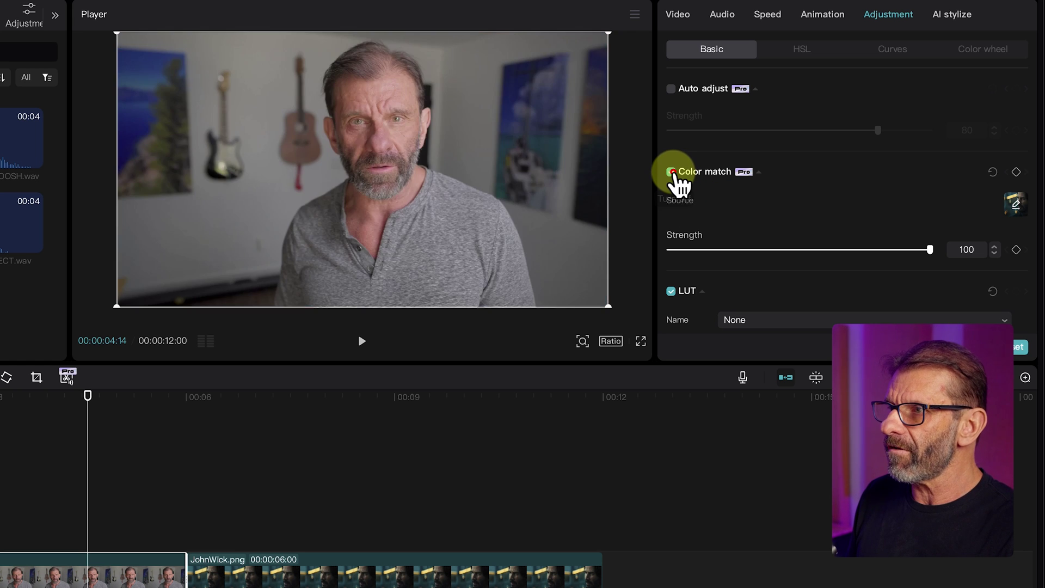
click(672, 174)
click(673, 173)
click(672, 173)
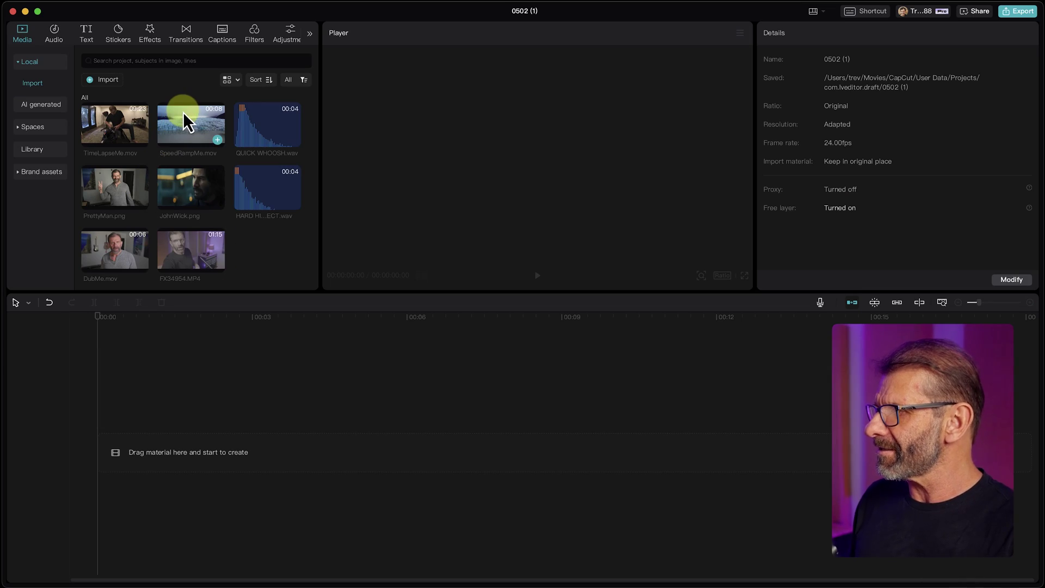
Step: Add SpeedRampMe.mov to the timeline, fit it to view, and scrub through the glacier footage
drag(185, 117, 112, 454)
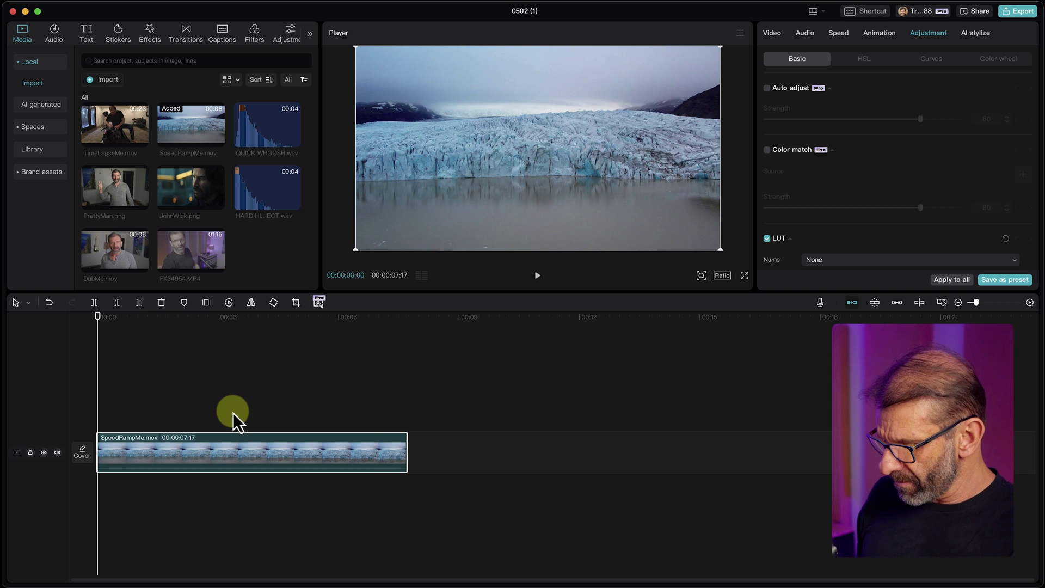
key(shift+z)
drag(163, 326, 552, 354)
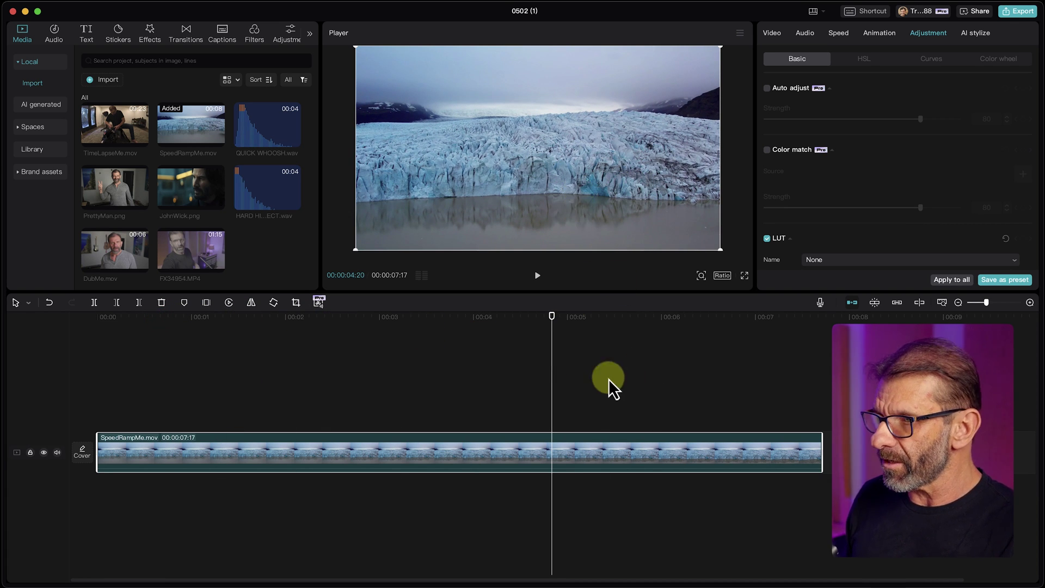
drag(563, 334, 66, 338)
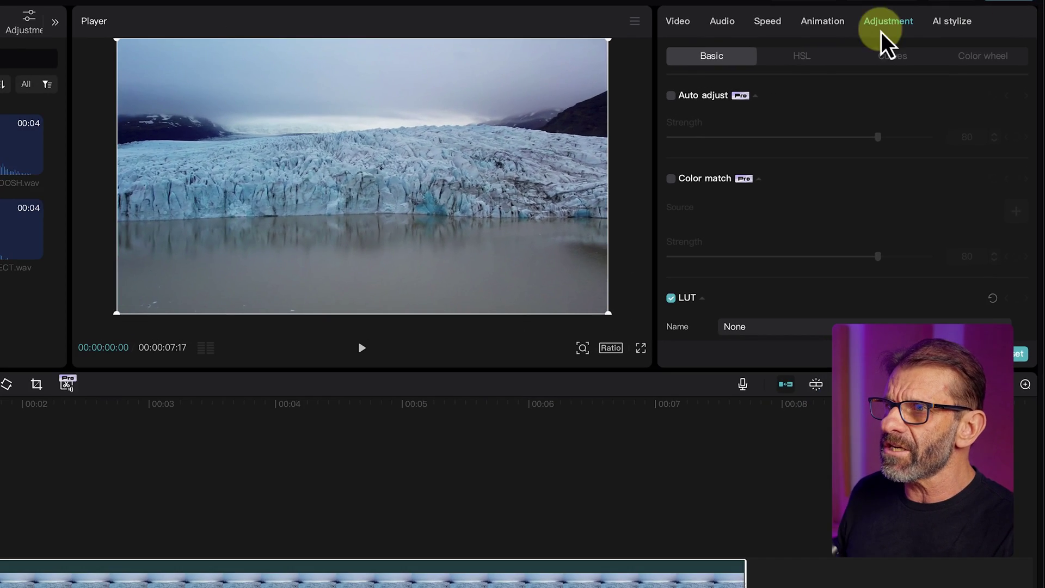
Step: Keep the glacier clip at 1.0x speed and apply the Montage speed curve
click(768, 21)
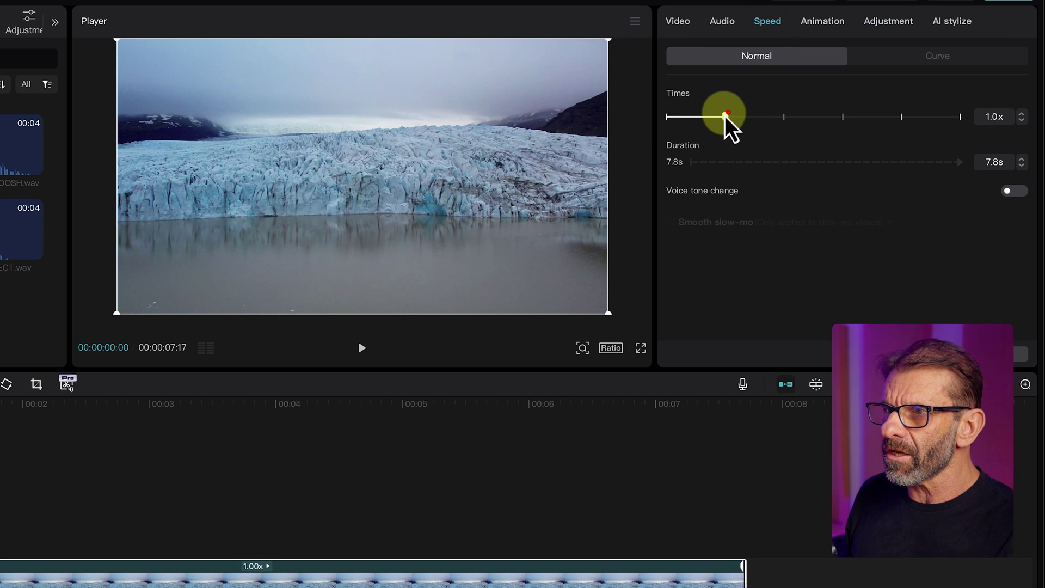
drag(876, 125, 746, 129)
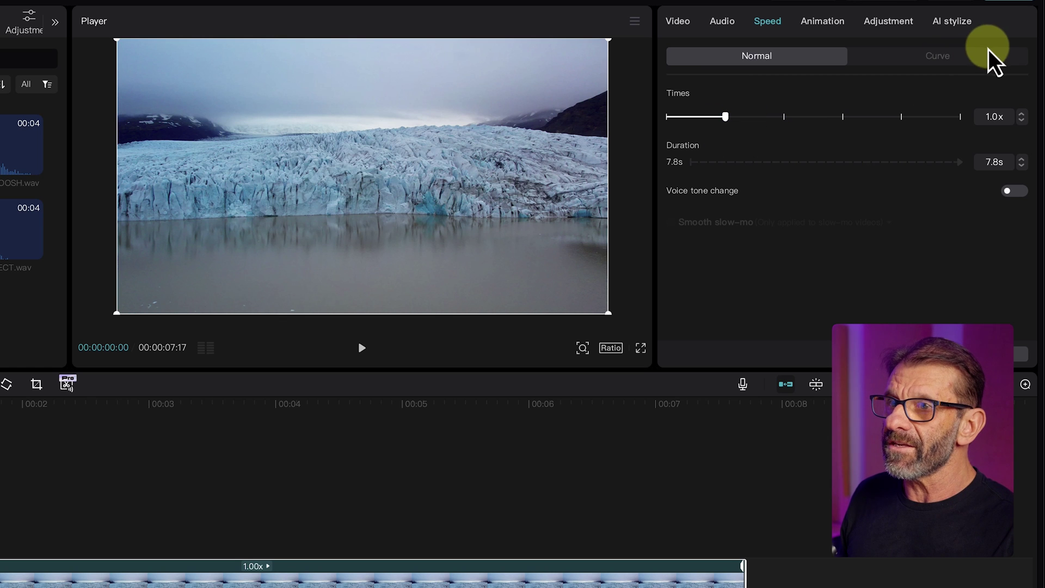
click(943, 61)
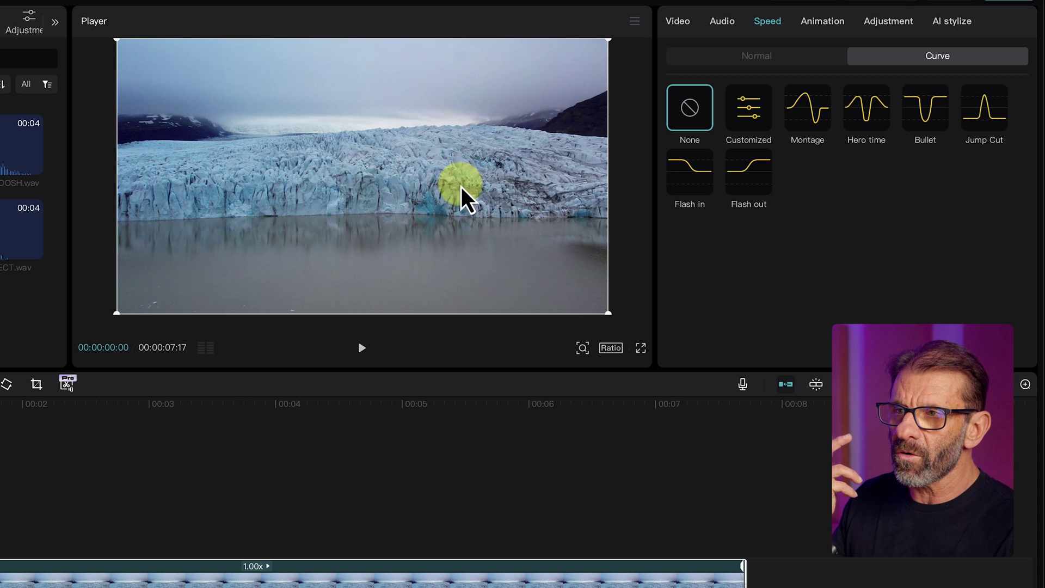
click(805, 127)
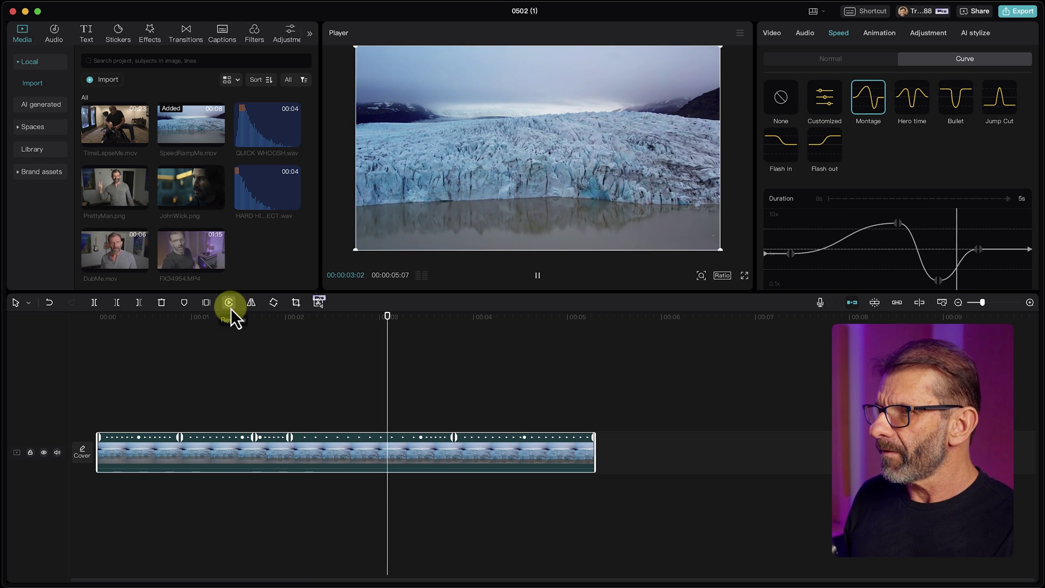
Step: Swap the glacier clip to the Hero time speed curve and preview it from the start
key(space)
click(912, 98)
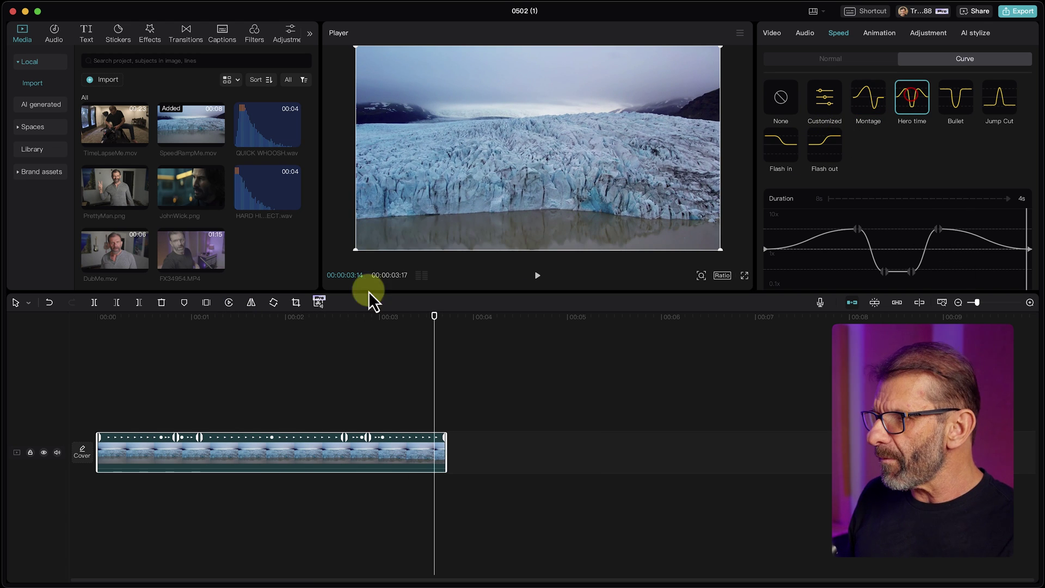
drag(322, 327, 57, 341)
key(space)
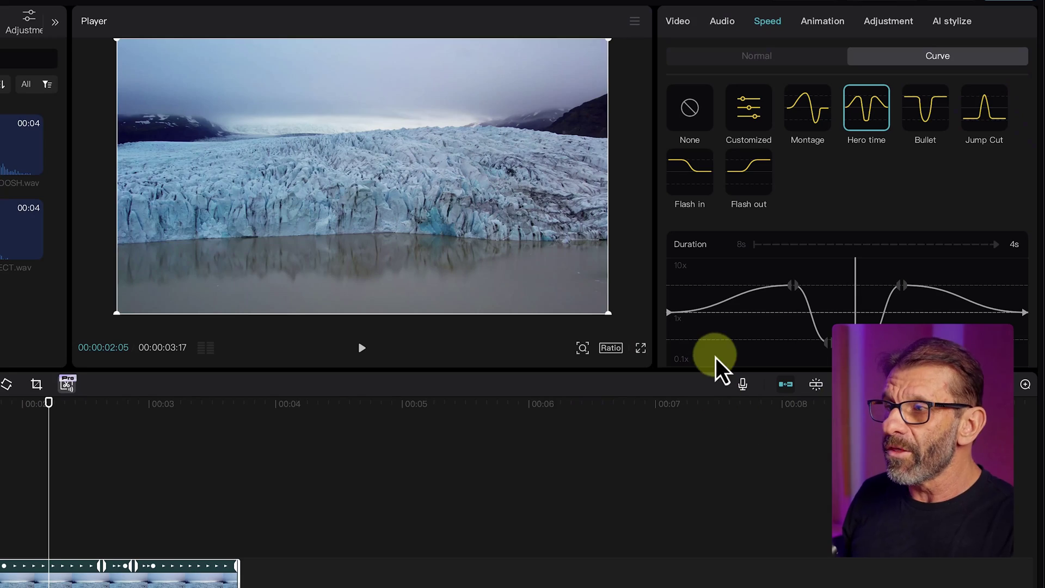
Step: Apply the Flash in speed curve instead and preview it from the start
click(694, 201)
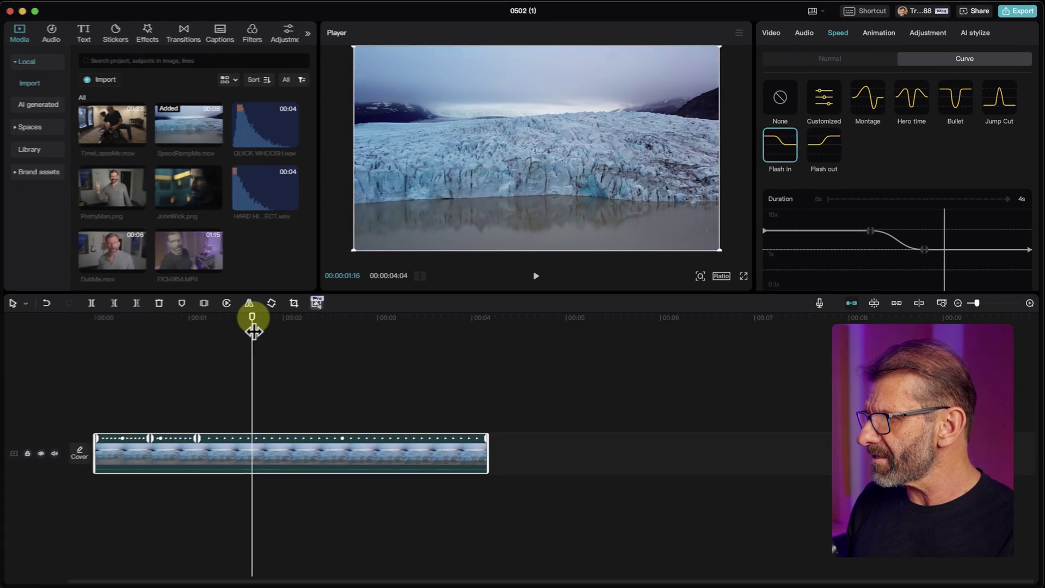
drag(253, 331, 5, 326)
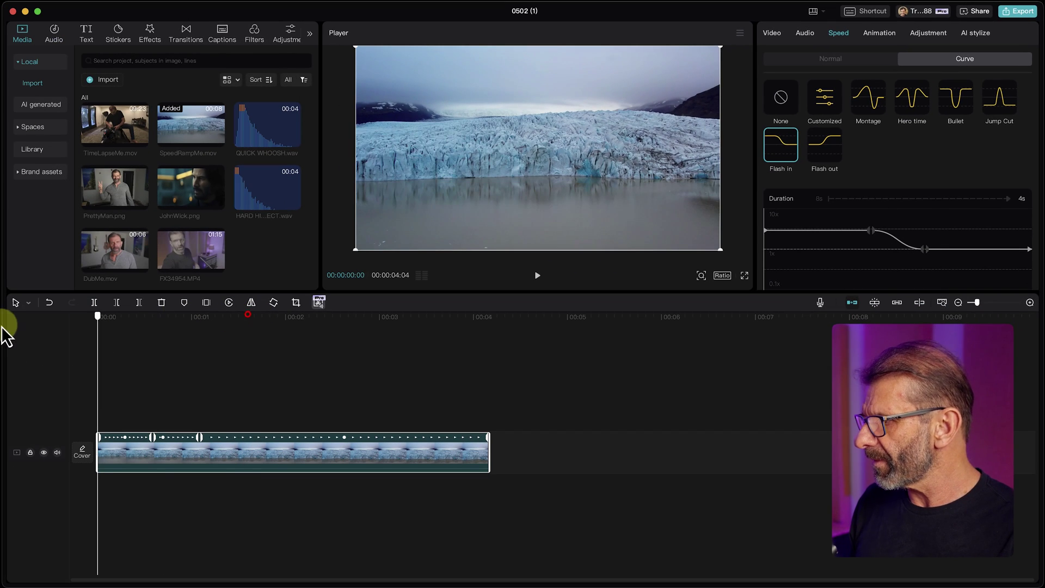
key(space)
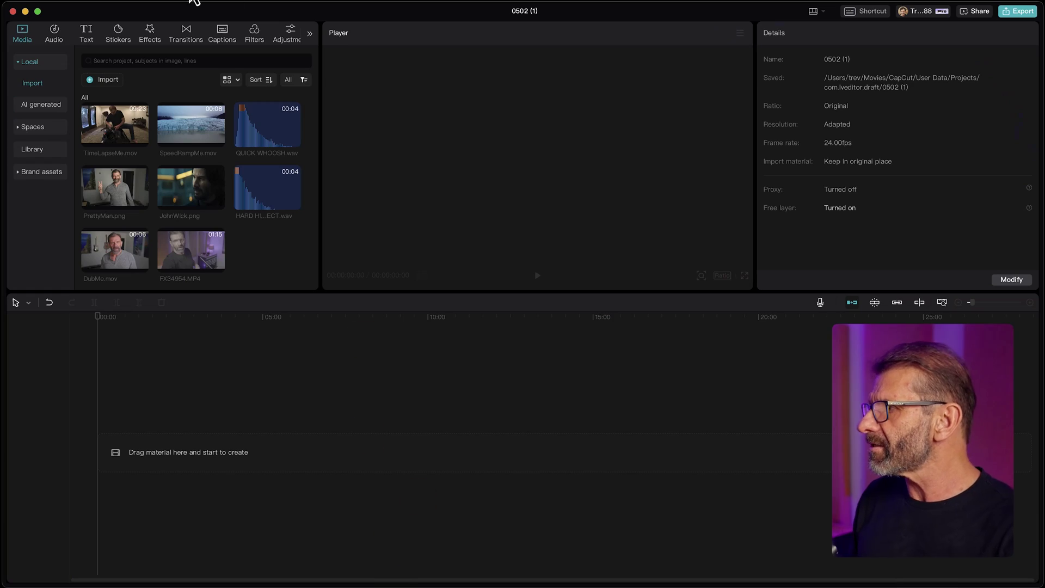
Step: Add TimeLapseMe.mov to the timeline, fit it to view, and mute its audio
drag(127, 134, 103, 460)
key(shift+z)
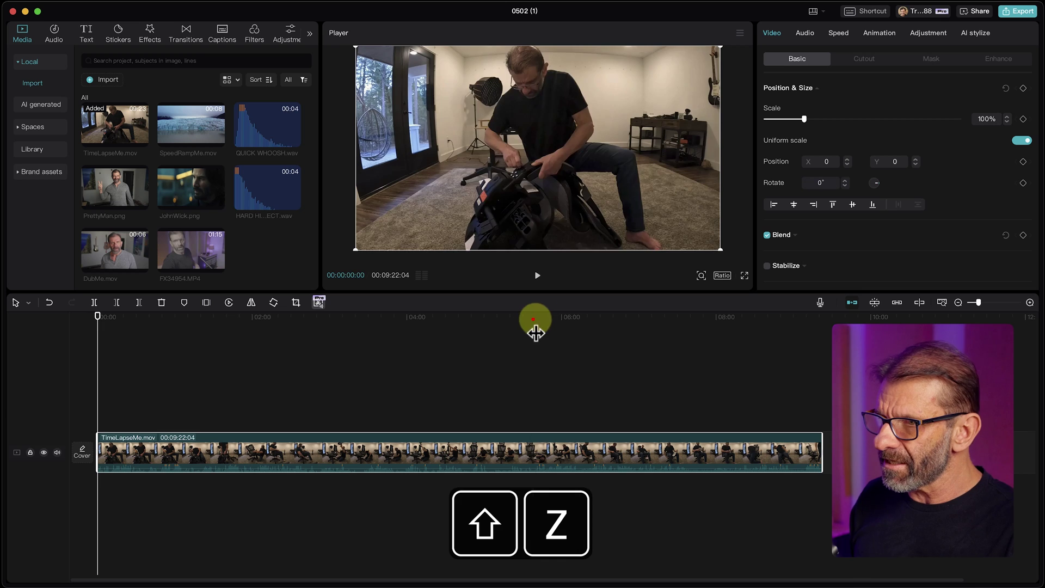
drag(533, 319, 777, 327)
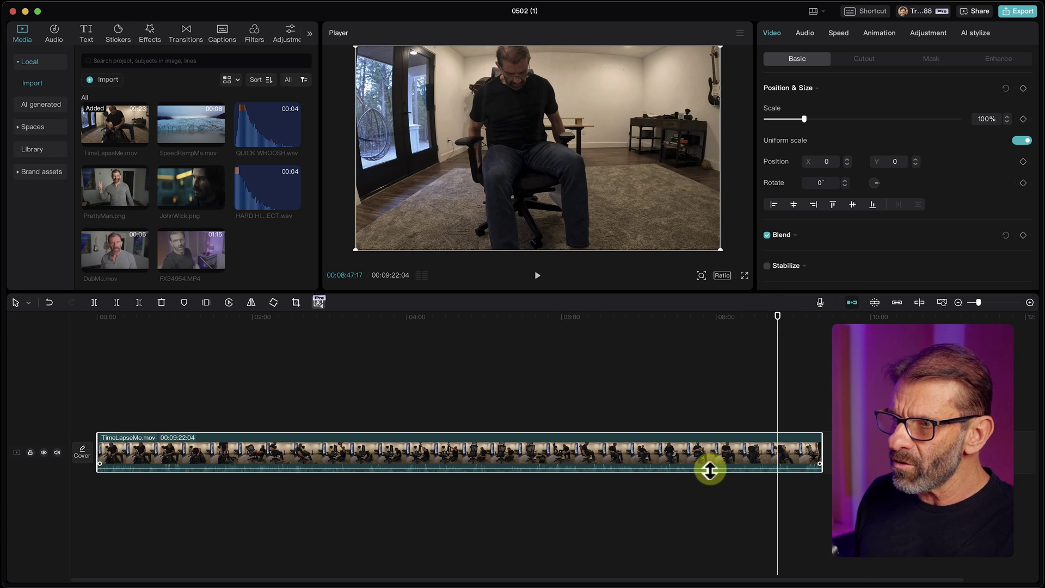
drag(710, 470, 715, 481)
Step: Split the clip at the thumbs-up moment, 00:09:20:12, and select the long first part
drag(775, 333, 821, 317)
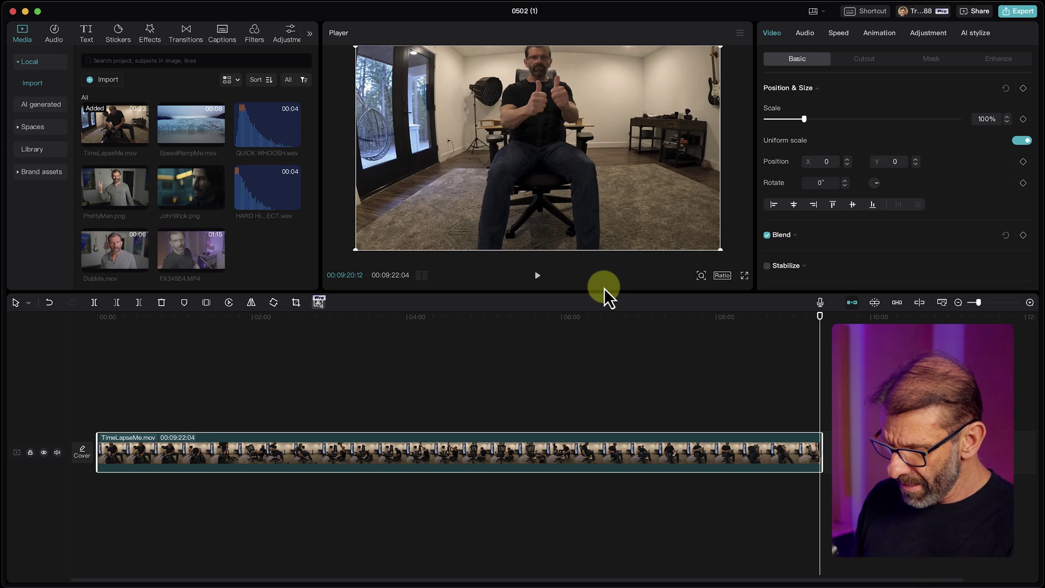
key(super+b)
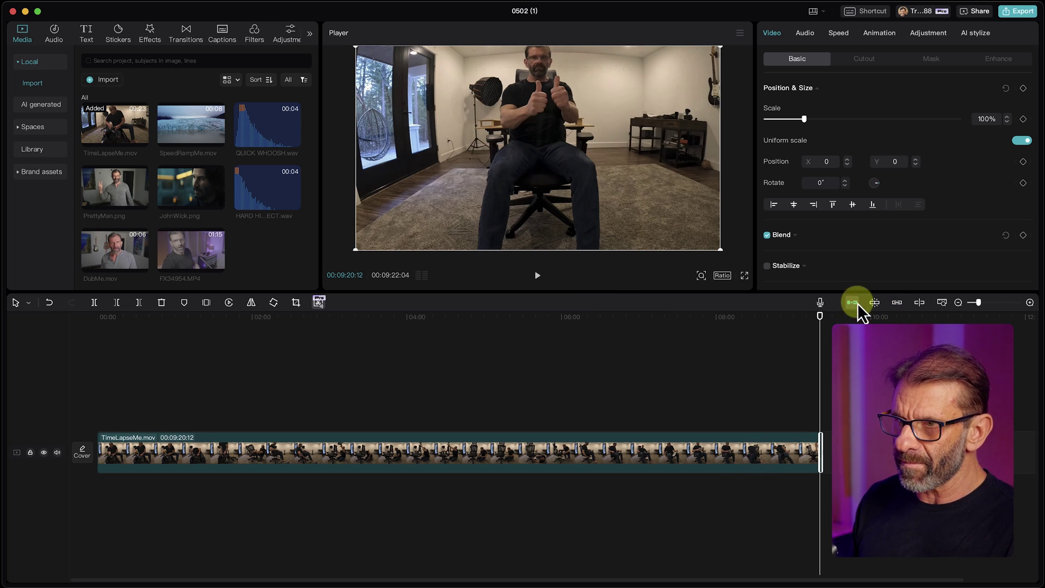
click(679, 436)
click(680, 452)
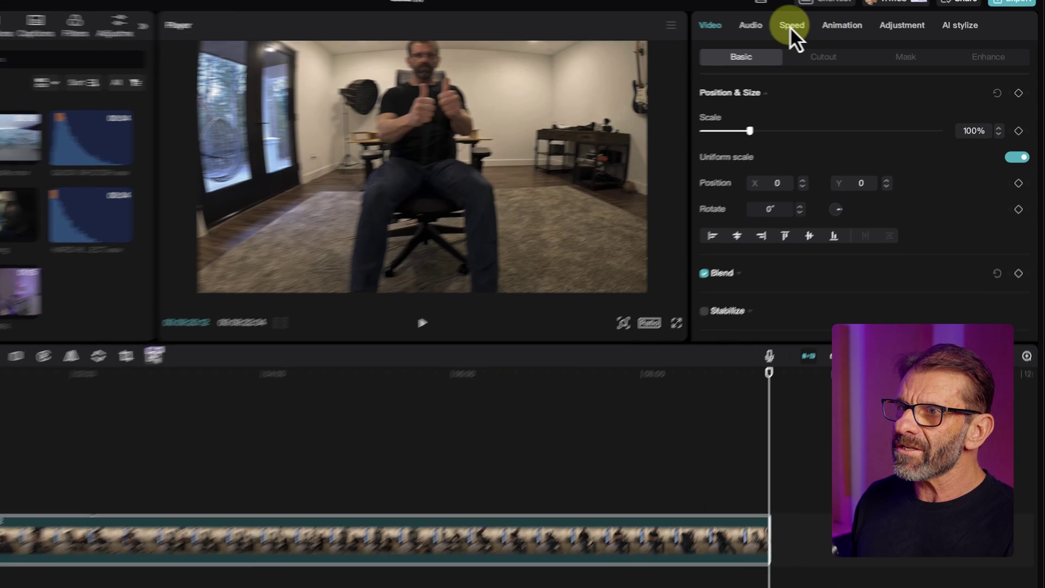
click(839, 33)
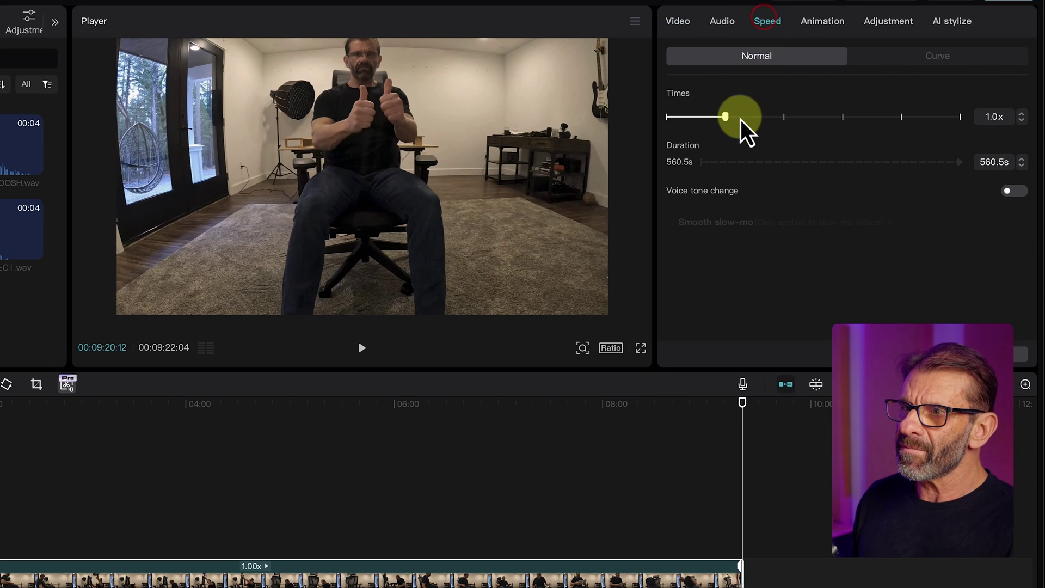
Step: Speed the first section to 100.0x, shrinking 560.5s to 5.7s, and play it back
drag(726, 116, 1022, 140)
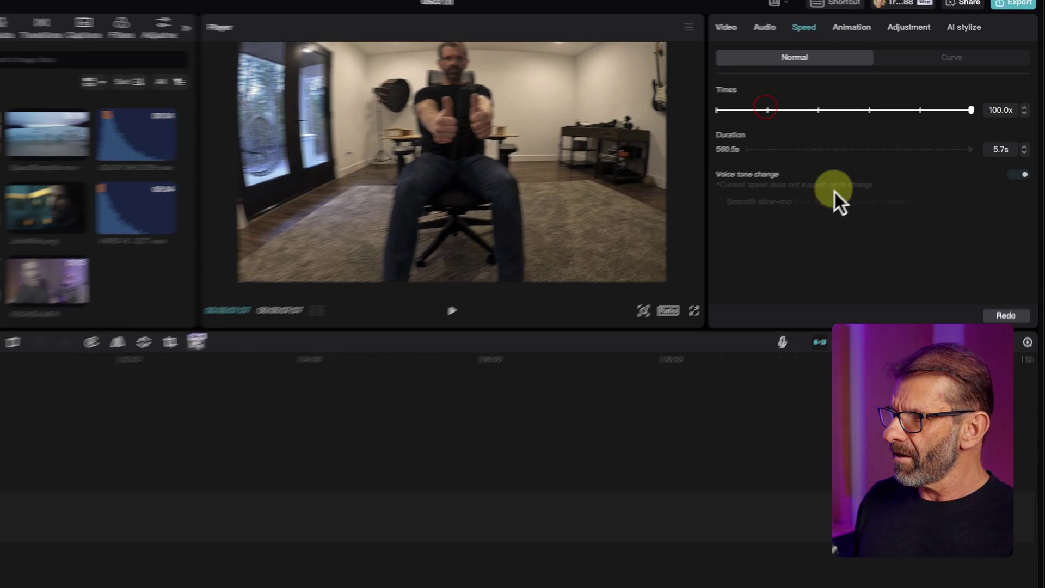
key(shift+z)
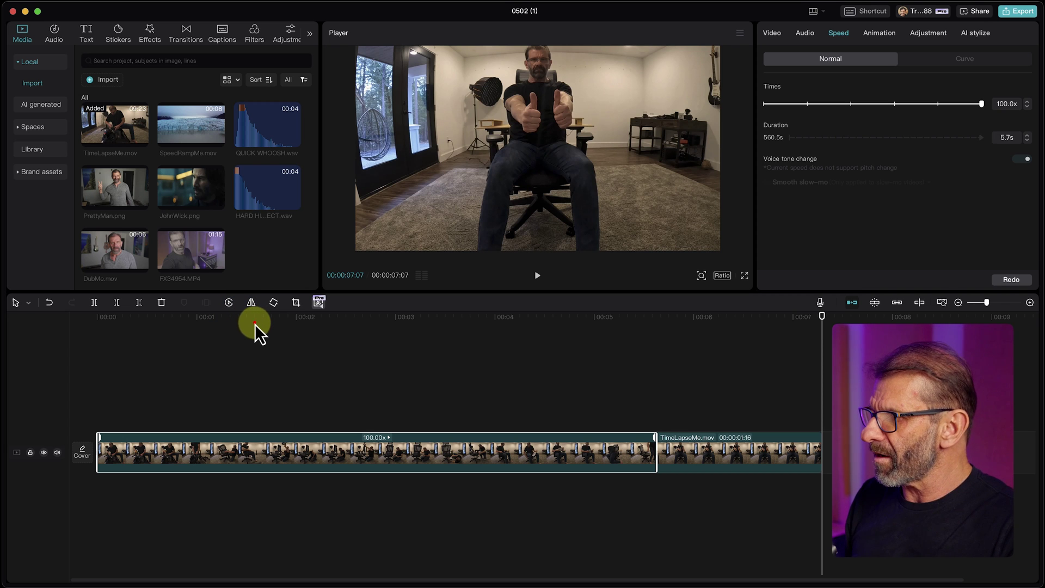
drag(254, 324, 372, 348)
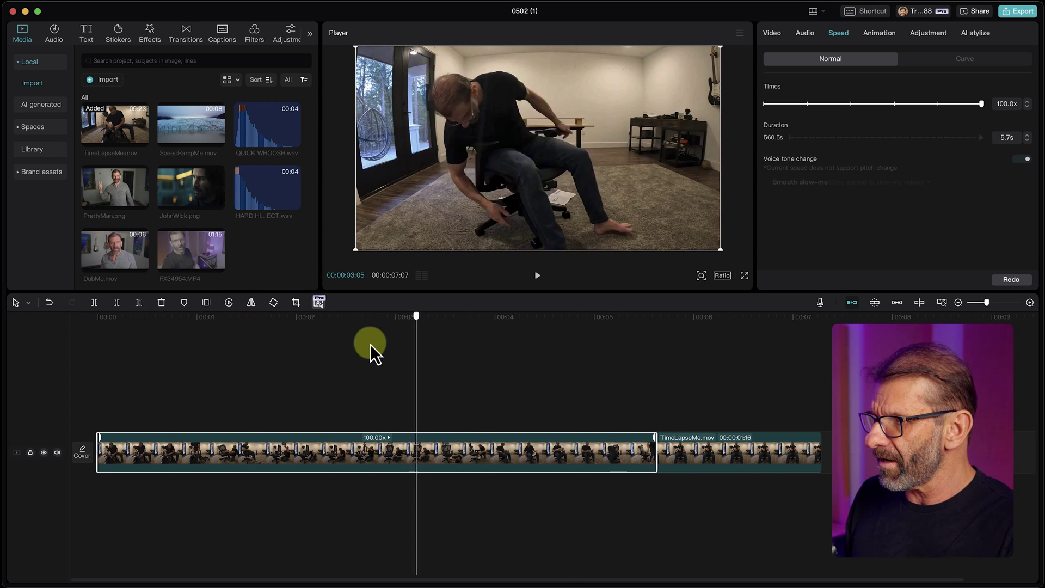
click(116, 327)
key(space)
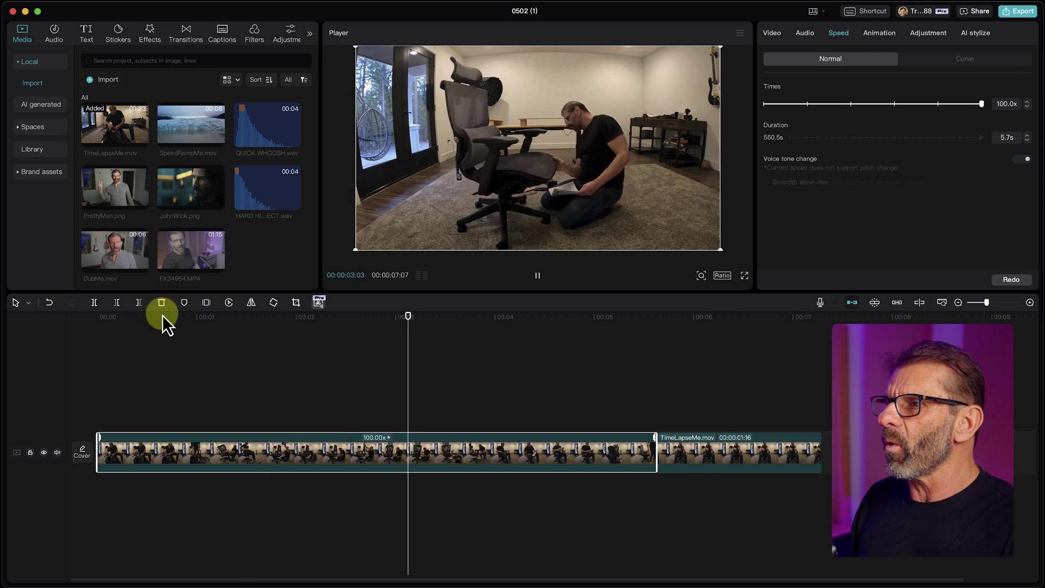
key(space)
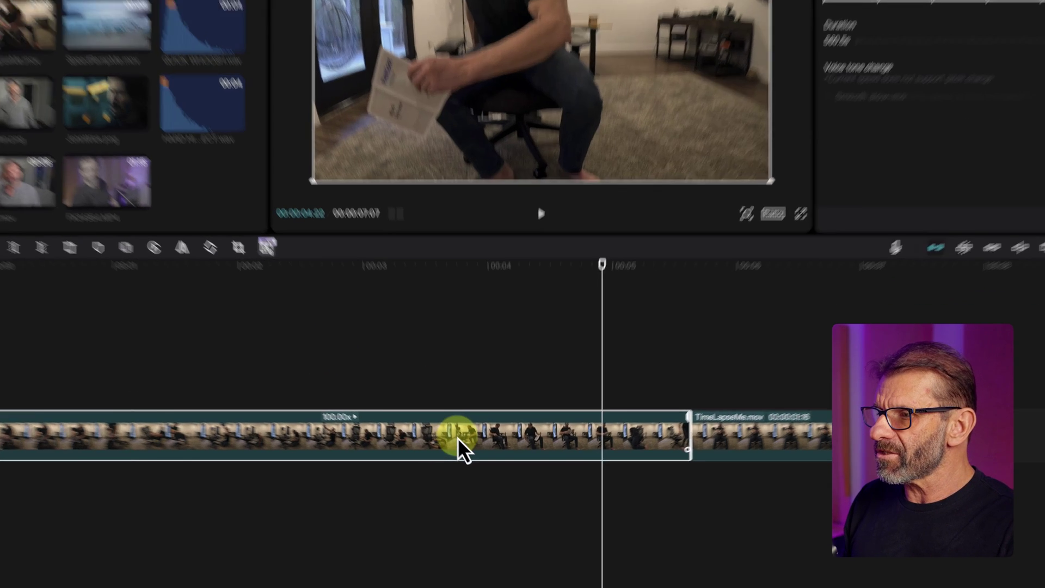
Step: Make the 100x section a compound clip, set it to 2.0x (2.9s), and play it
right_click(469, 453)
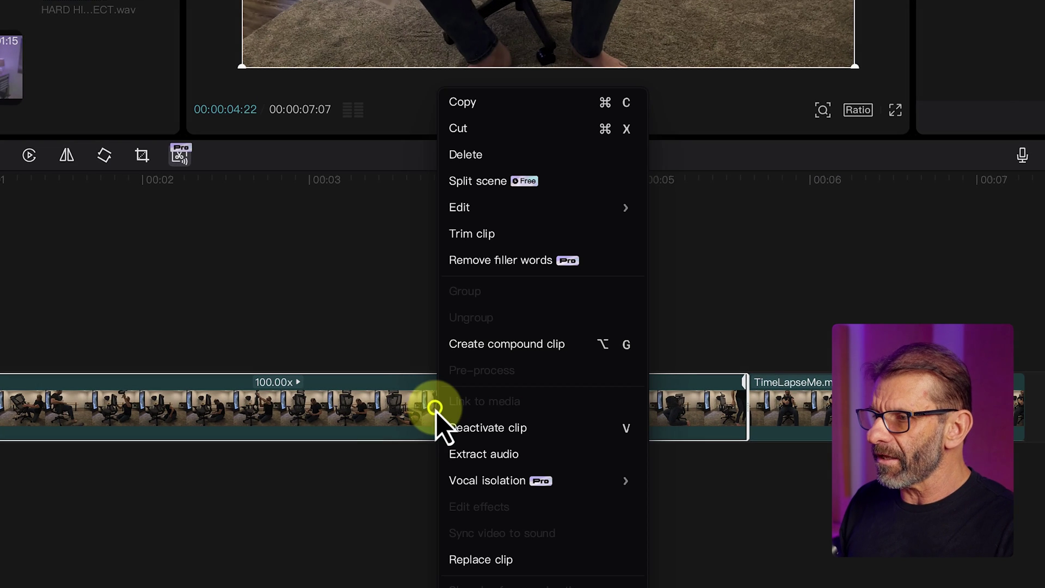
click(460, 347)
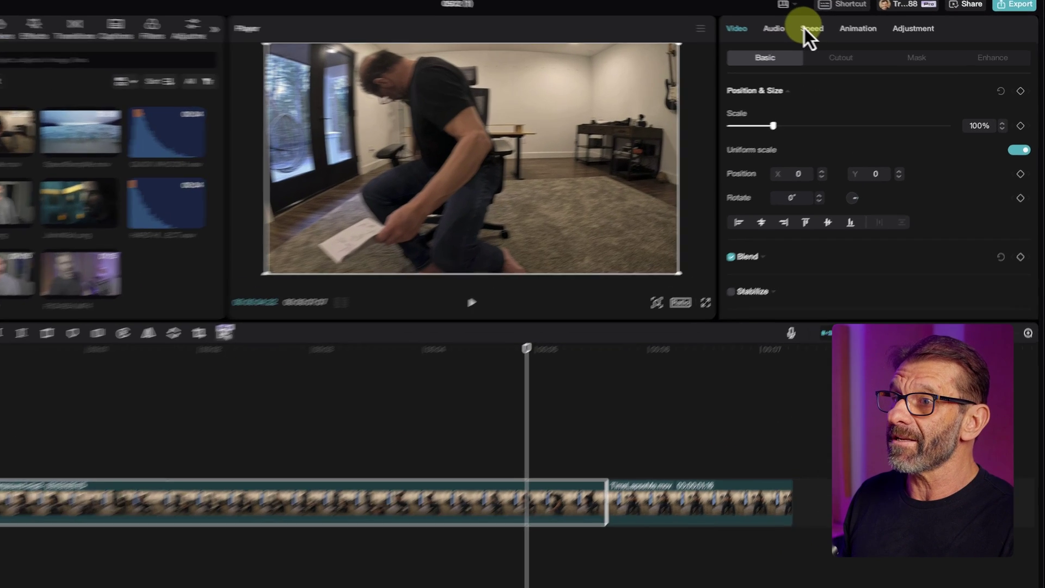
click(834, 33)
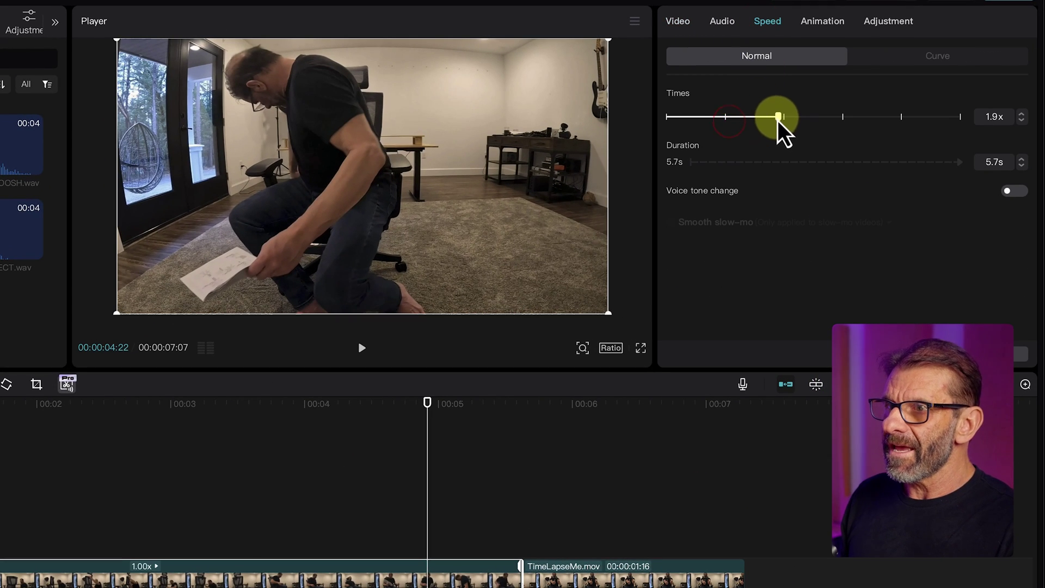
drag(784, 117, 784, 116)
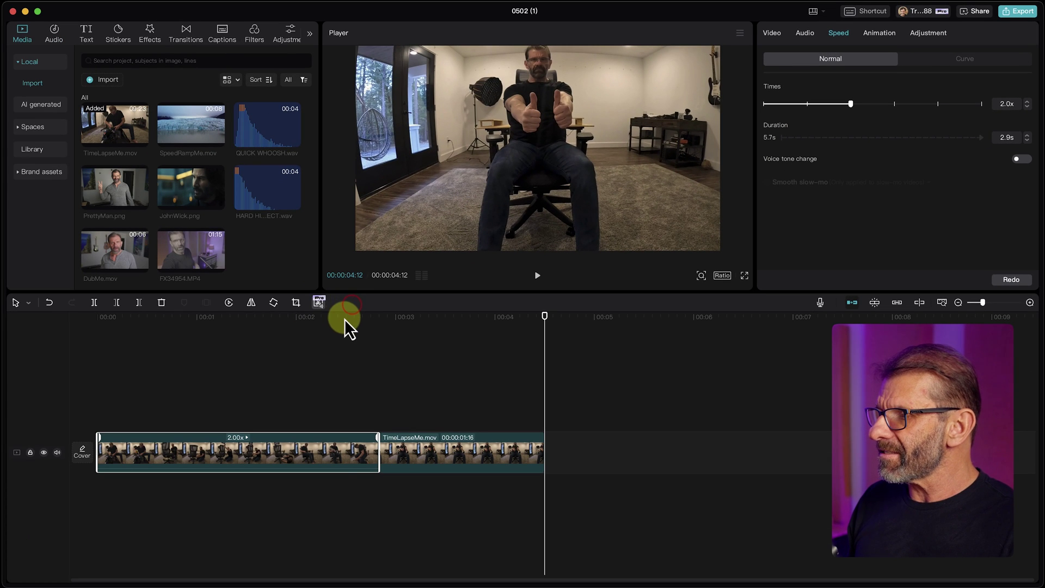
drag(348, 327, 223, 338)
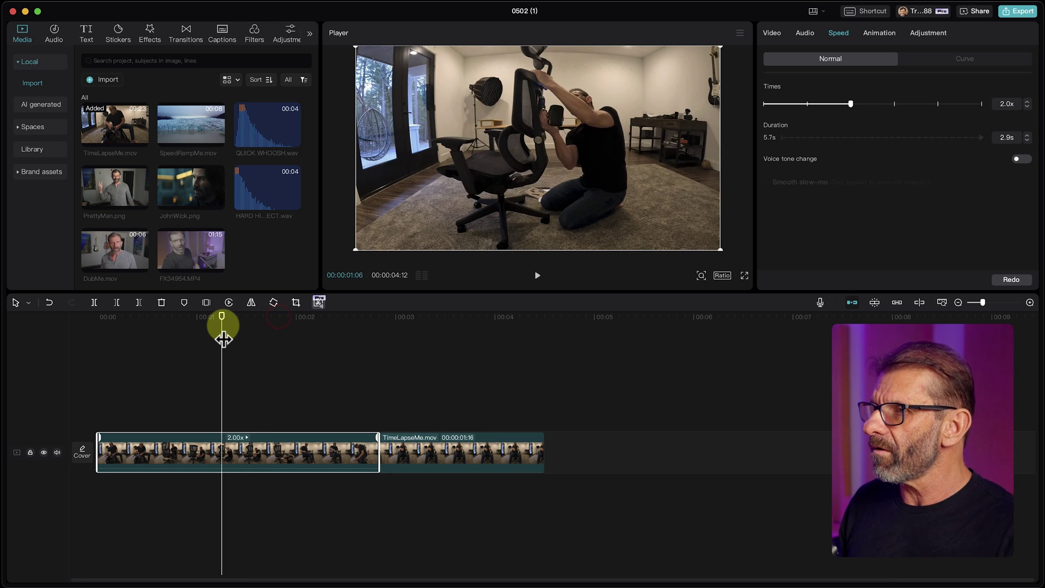
key(space)
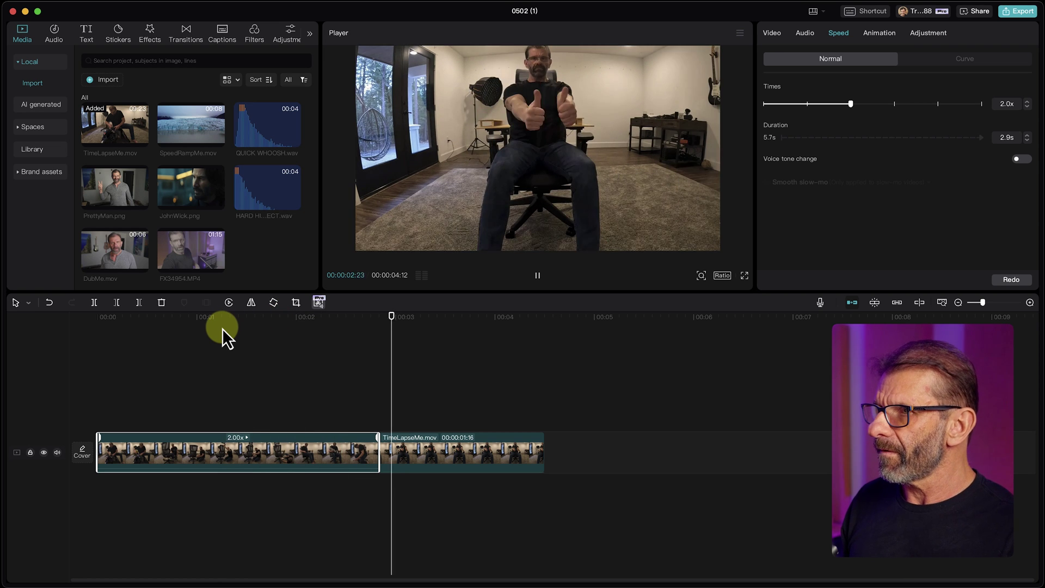